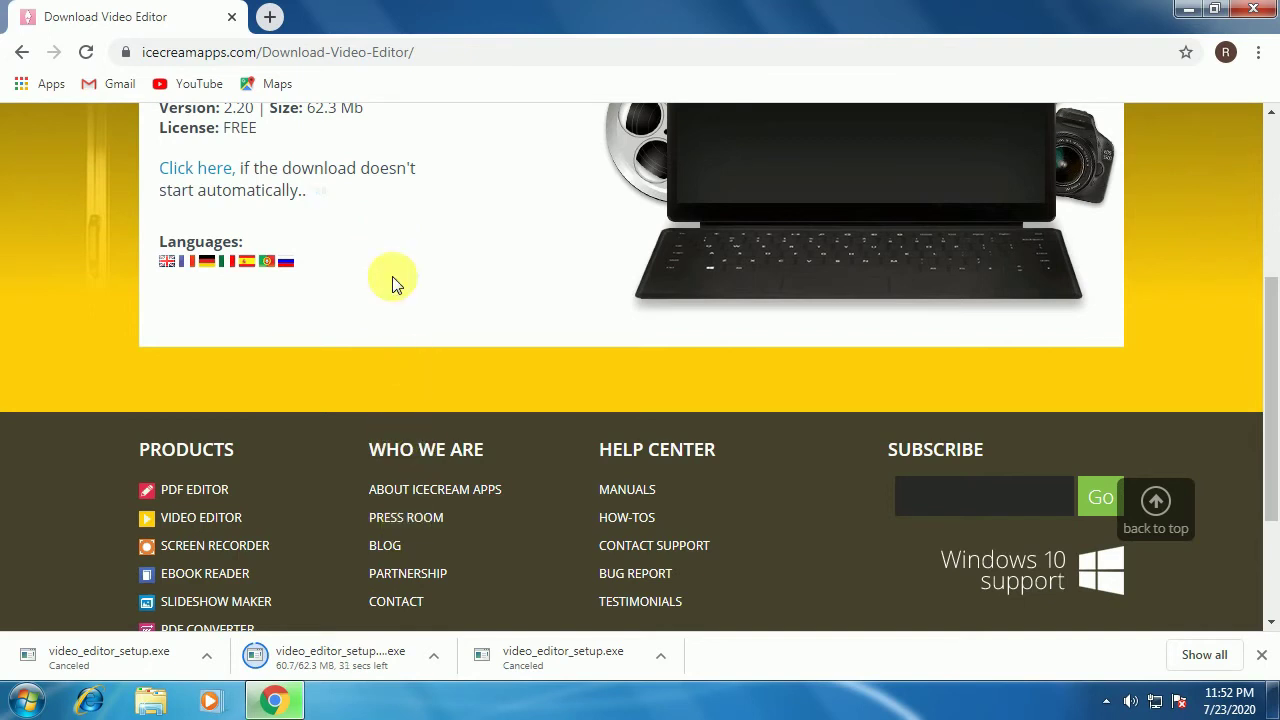
pyautogui.rightClick(393, 242)
pyautogui.click(378, 311)
pyautogui.rightClick(390, 251)
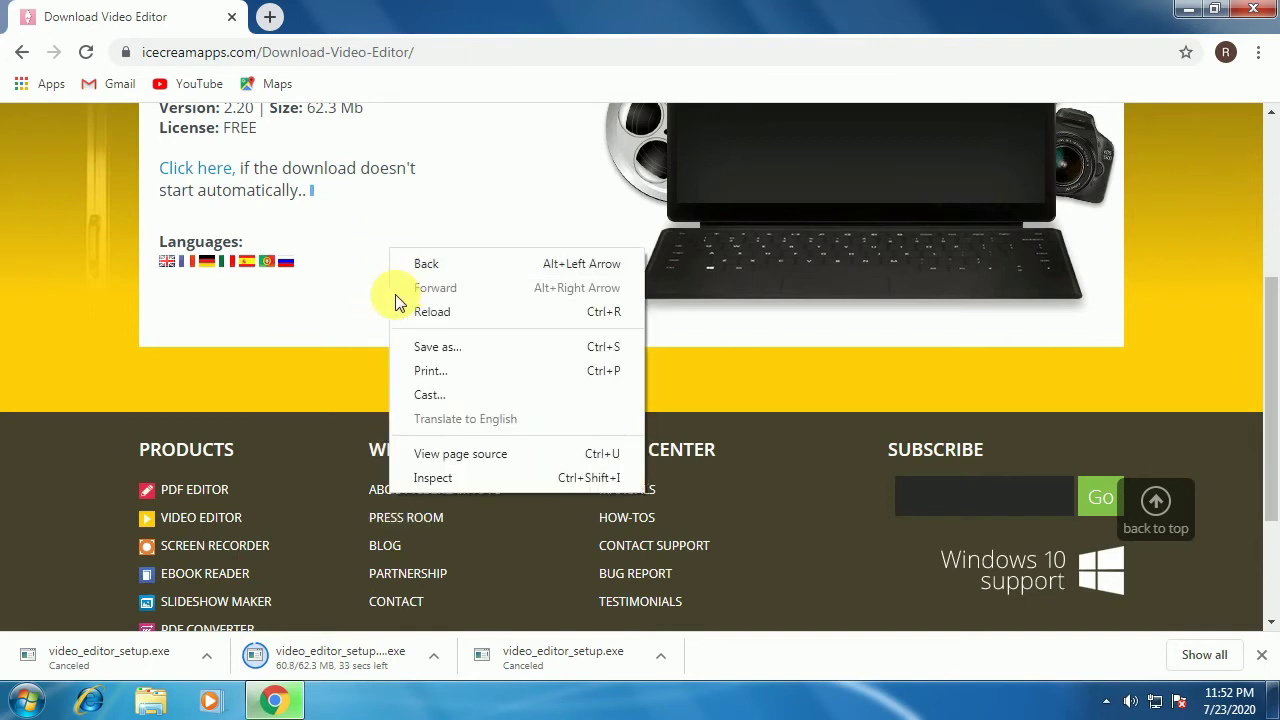
pyautogui.click(385, 310)
pyautogui.rightClick(362, 230)
pyautogui.click(370, 245)
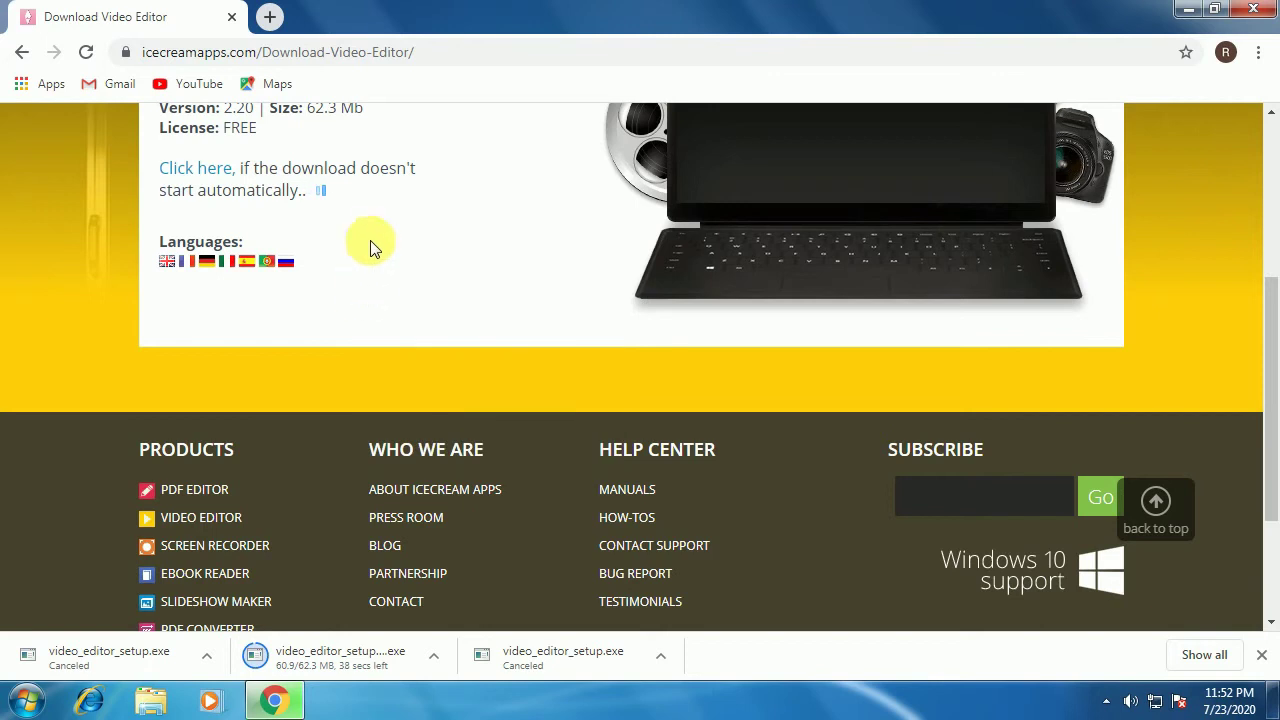
pyautogui.rightClick(370, 240)
pyautogui.click(358, 308)
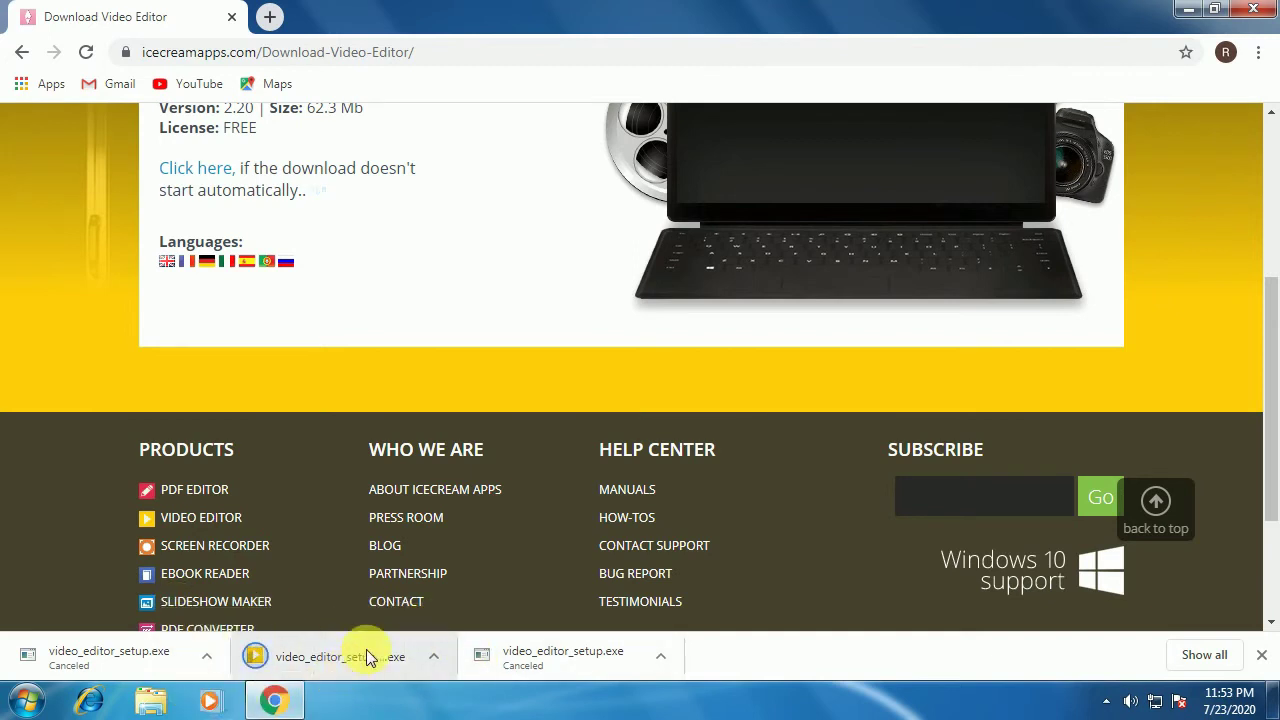
# Run the completed video_editor_setup.exe download and minimize the browser window
pyautogui.click(435, 657)
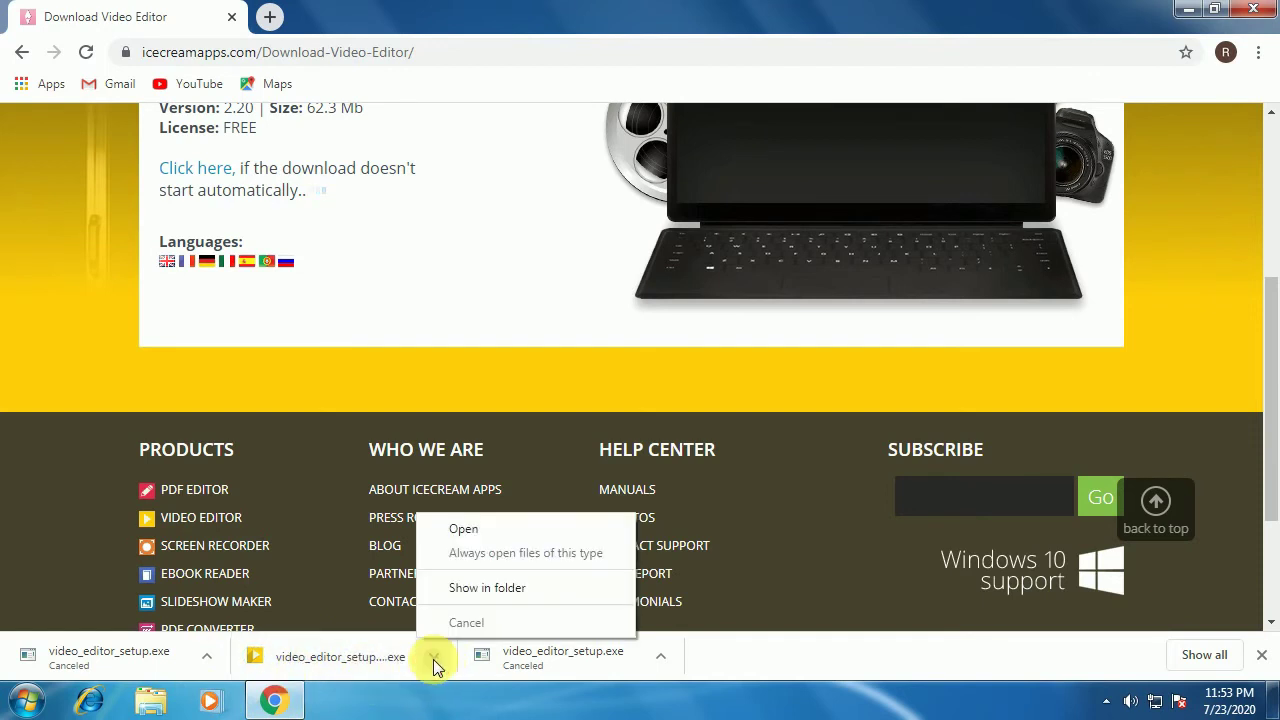
pyautogui.click(458, 528)
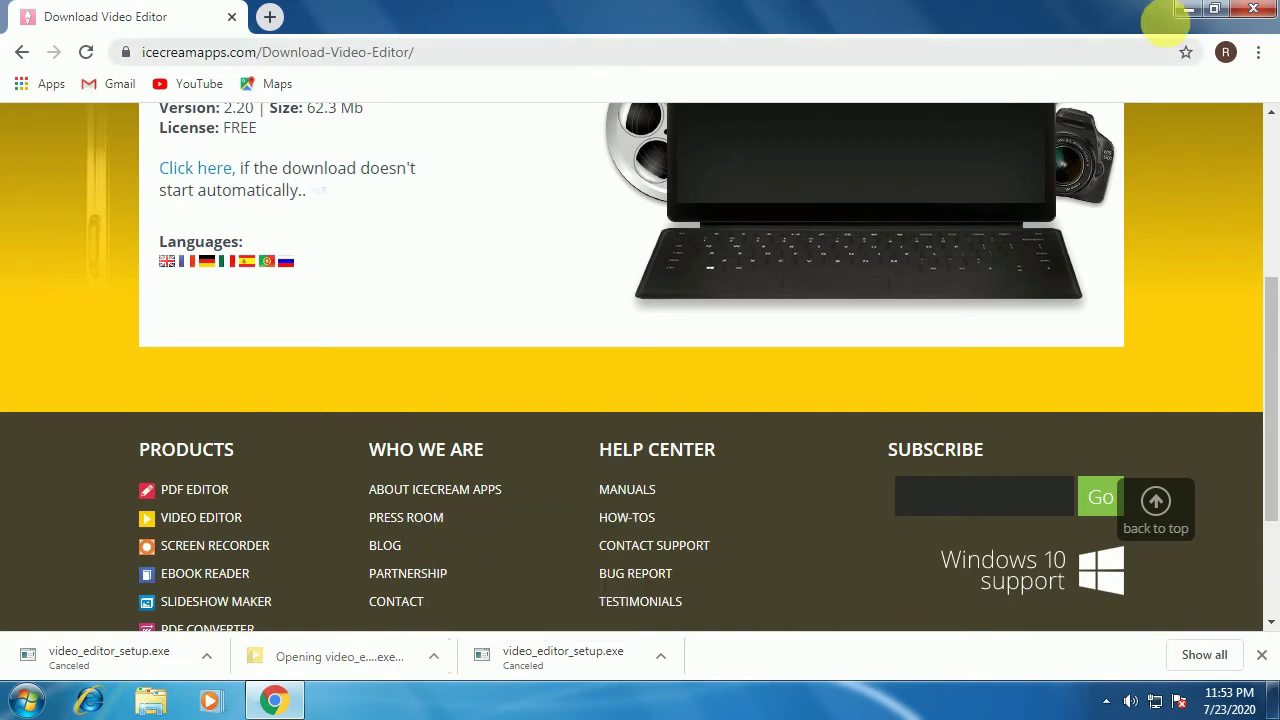
pyautogui.click(1180, 12)
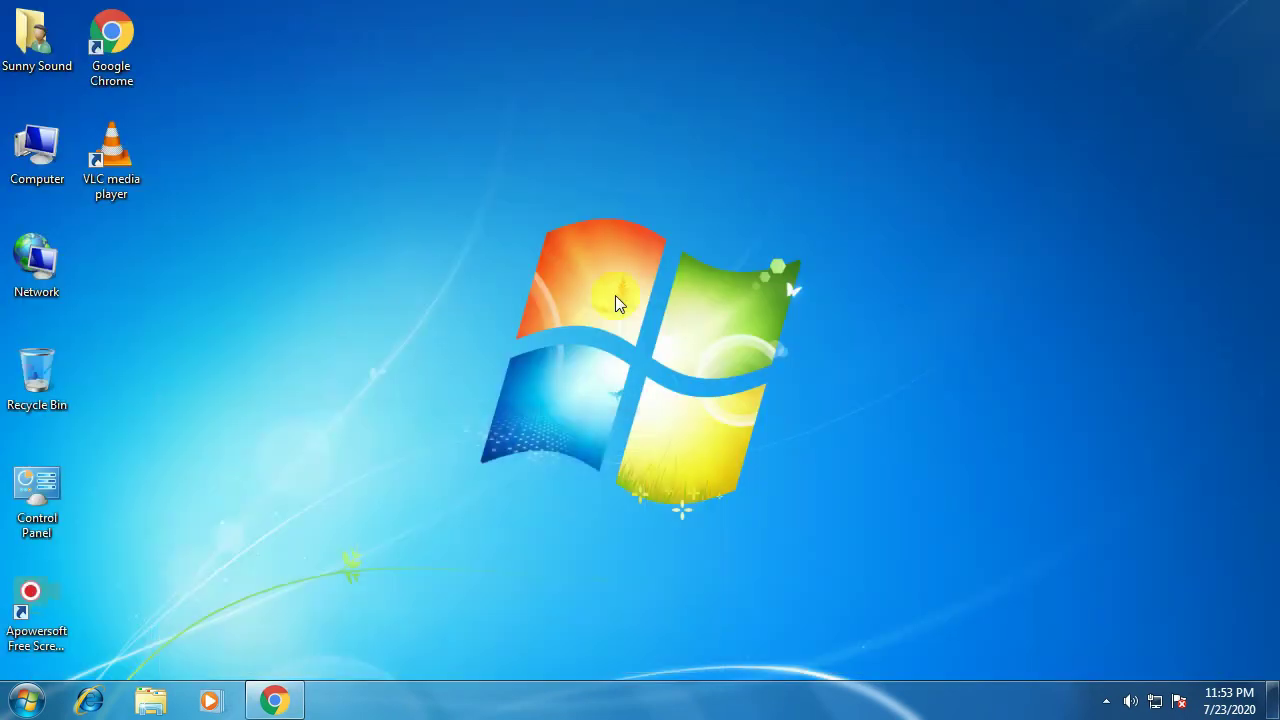
pyautogui.click(680, 362)
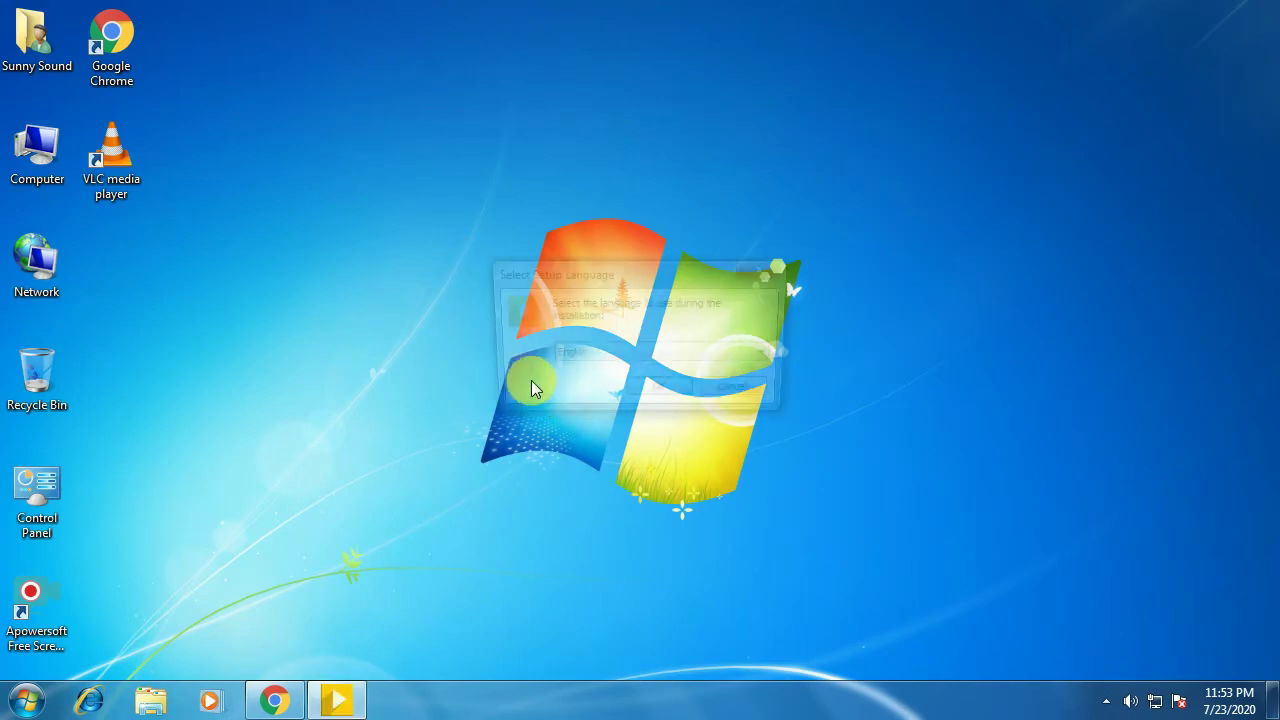
# Accept the setup language and license agreement, keep the desktop shortcut and codecs options, and start installing Icecream Video Editor
pyautogui.click(648, 396)
pyautogui.click(457, 447)
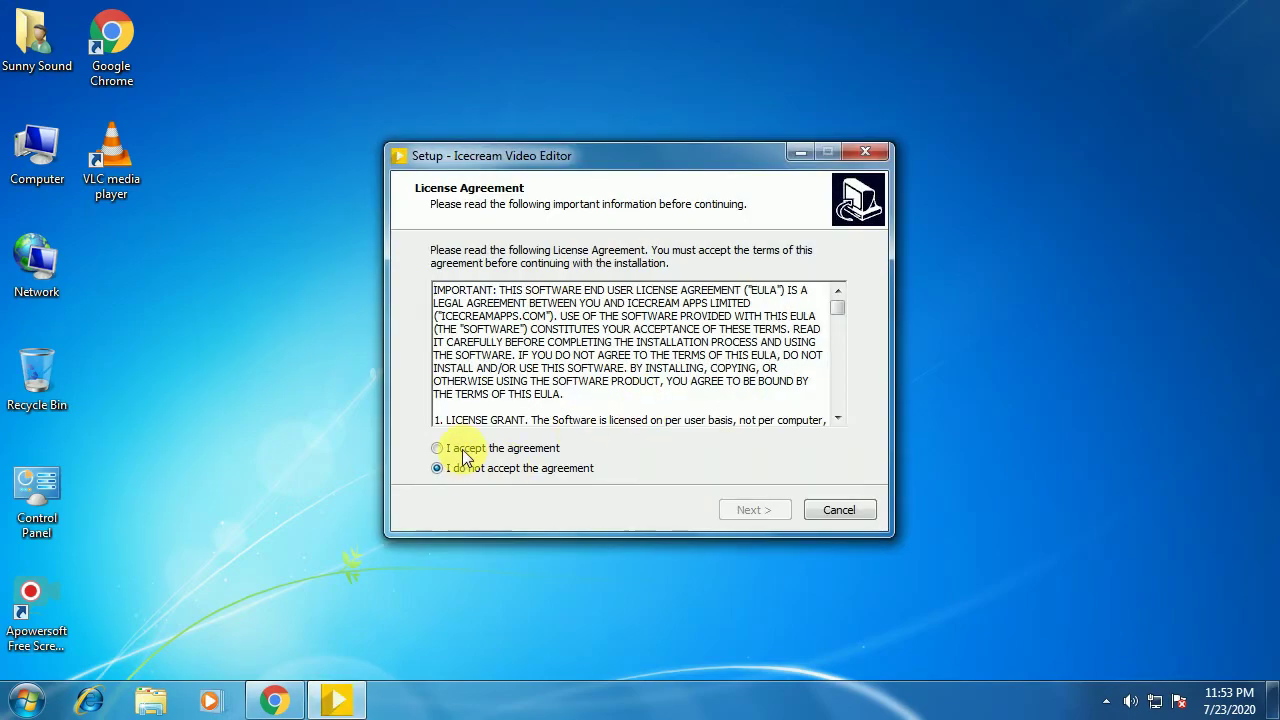
pyautogui.click(755, 511)
pyautogui.click(746, 513)
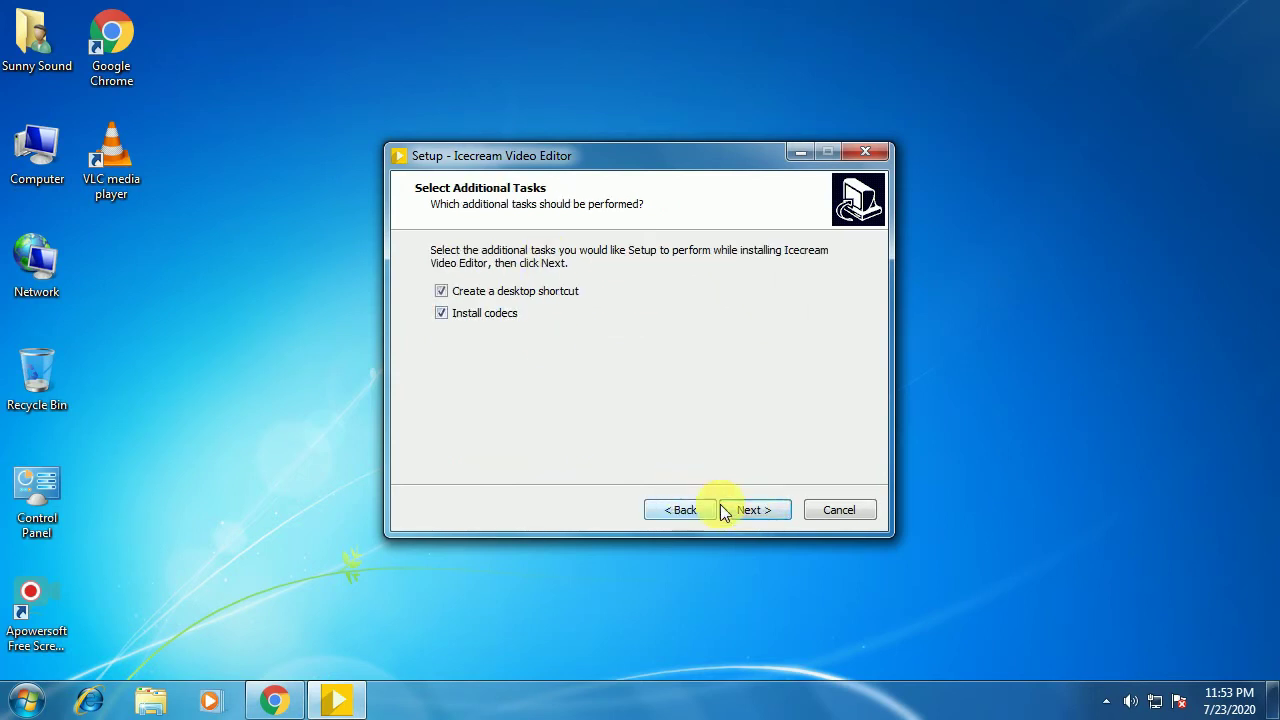
pyautogui.click(740, 510)
pyautogui.click(738, 510)
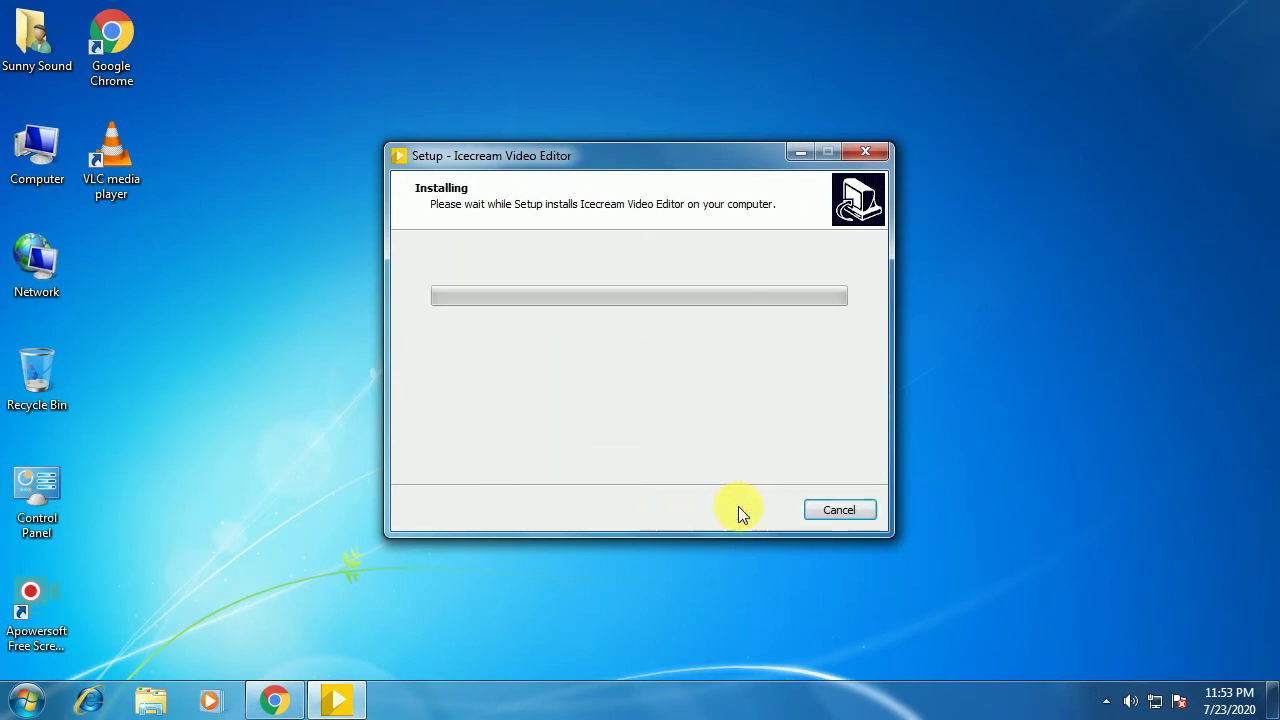
pyautogui.rightClick(233, 171)
pyautogui.click(251, 225)
pyautogui.rightClick(171, 219)
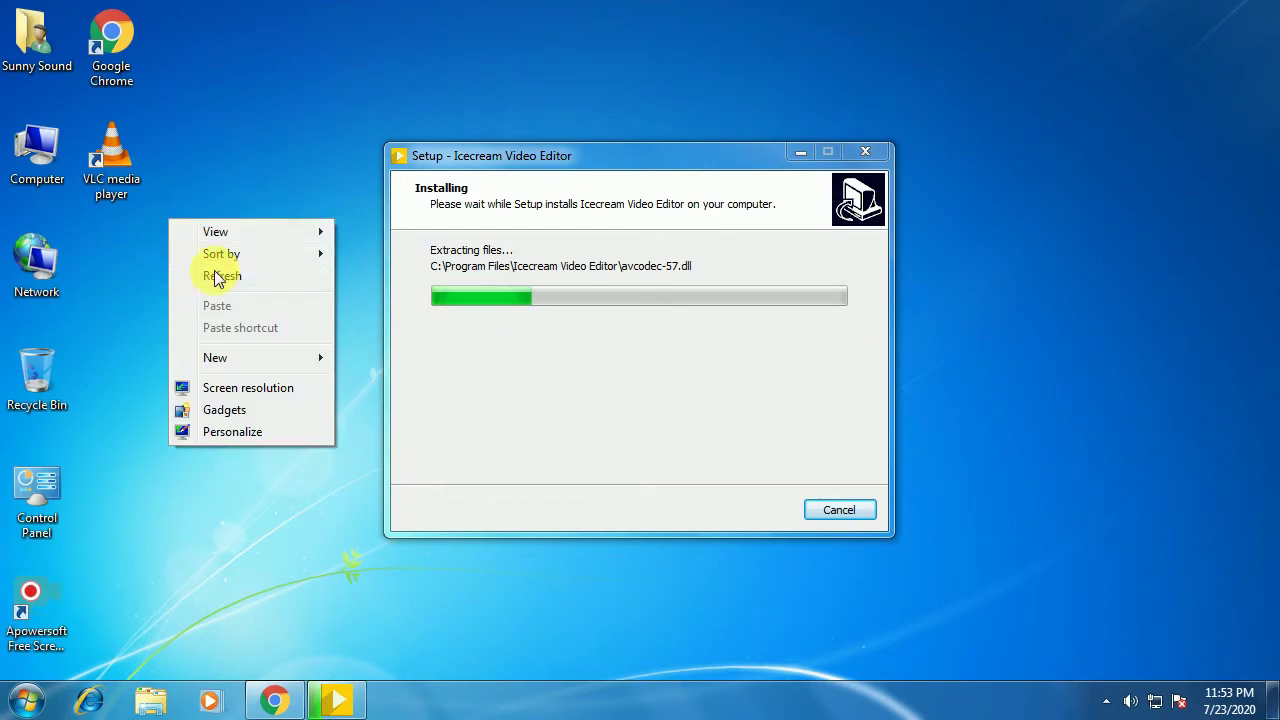
pyautogui.click(214, 274)
pyautogui.rightClick(226, 193)
pyautogui.click(287, 251)
pyautogui.rightClick(271, 233)
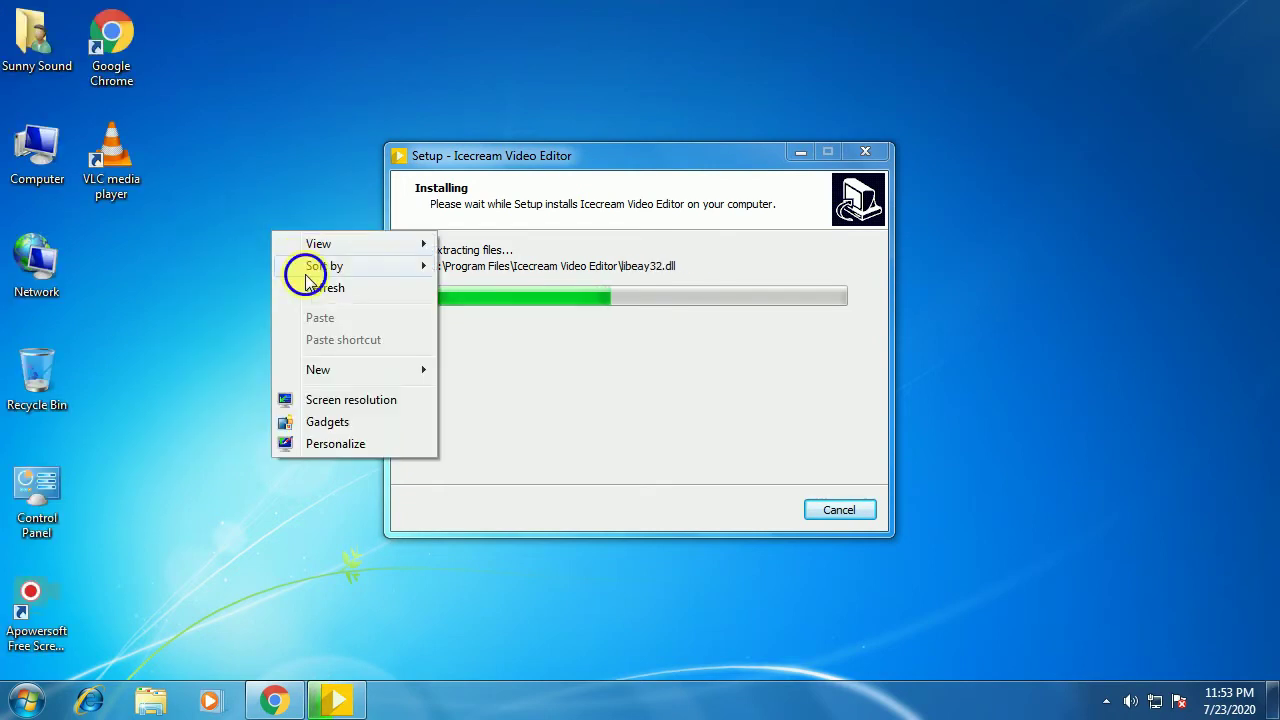
pyautogui.click(306, 286)
pyautogui.rightClick(309, 292)
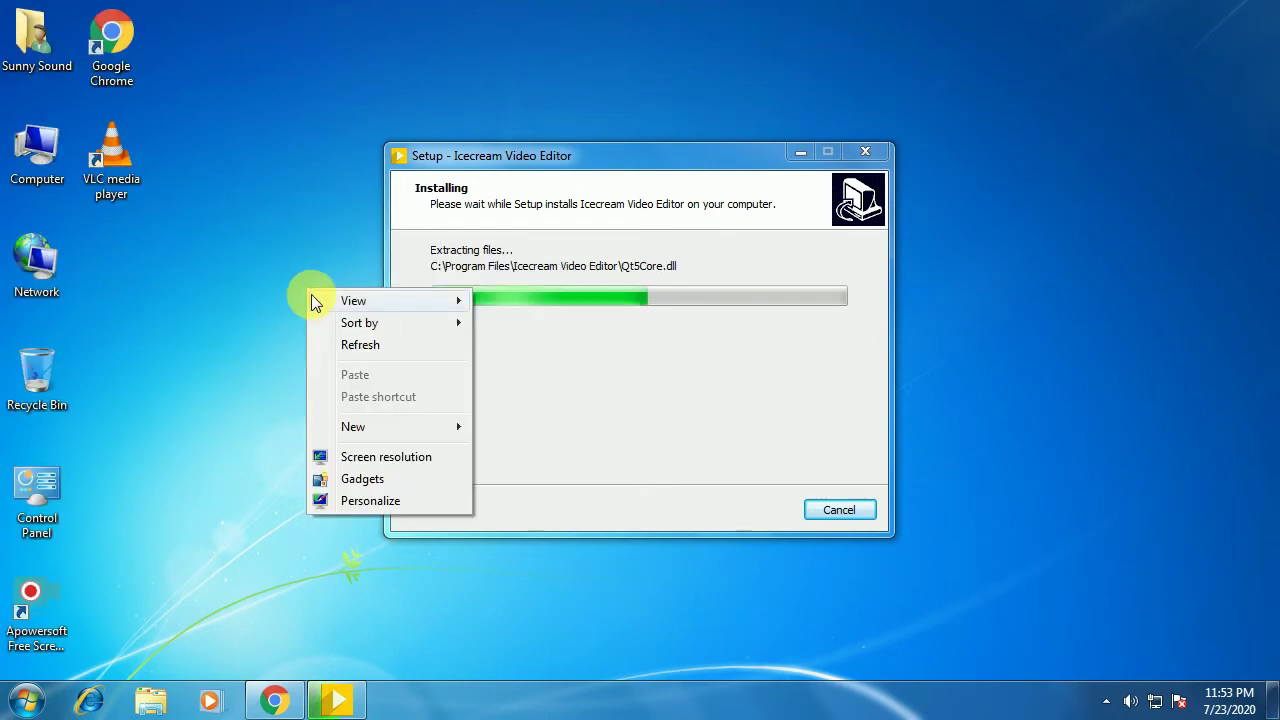
pyautogui.click(335, 345)
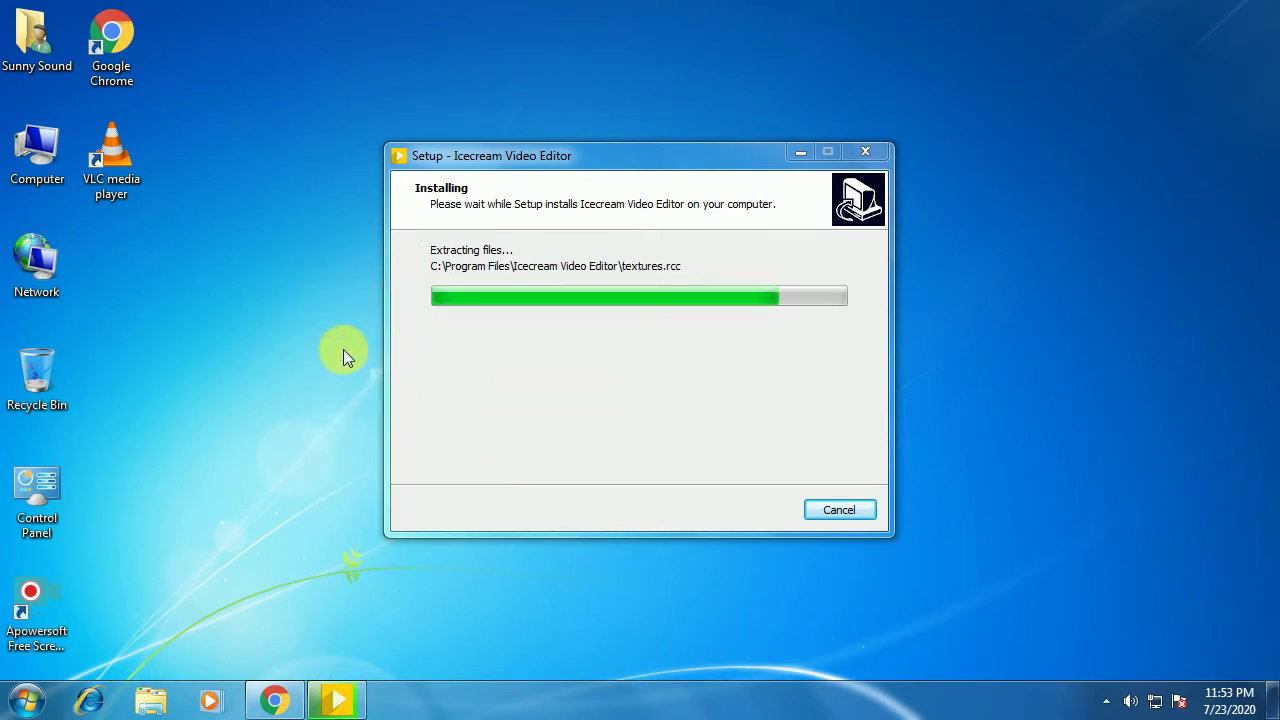
pyautogui.click(531, 160)
pyautogui.moveTo(531, 160); pyautogui.dragTo(395, 245)
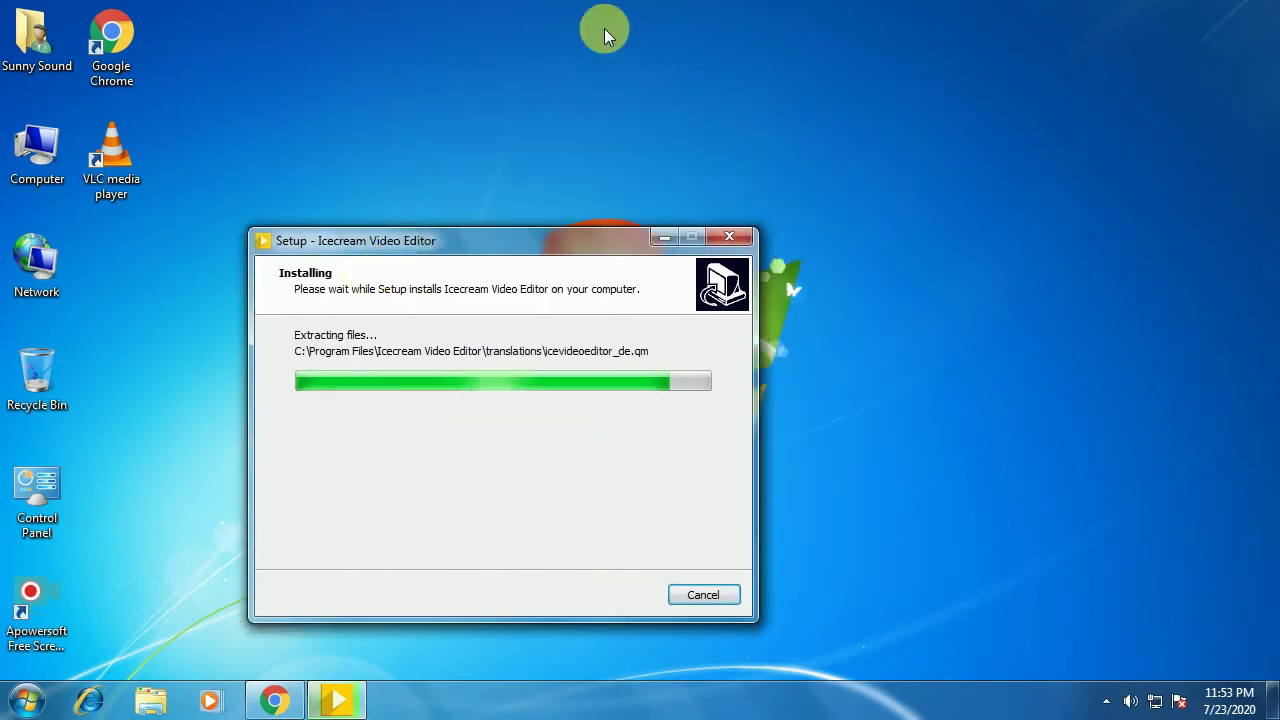
pyautogui.rightClick(604, 28)
pyautogui.click(634, 84)
pyautogui.rightClick(530, 76)
pyautogui.click(565, 130)
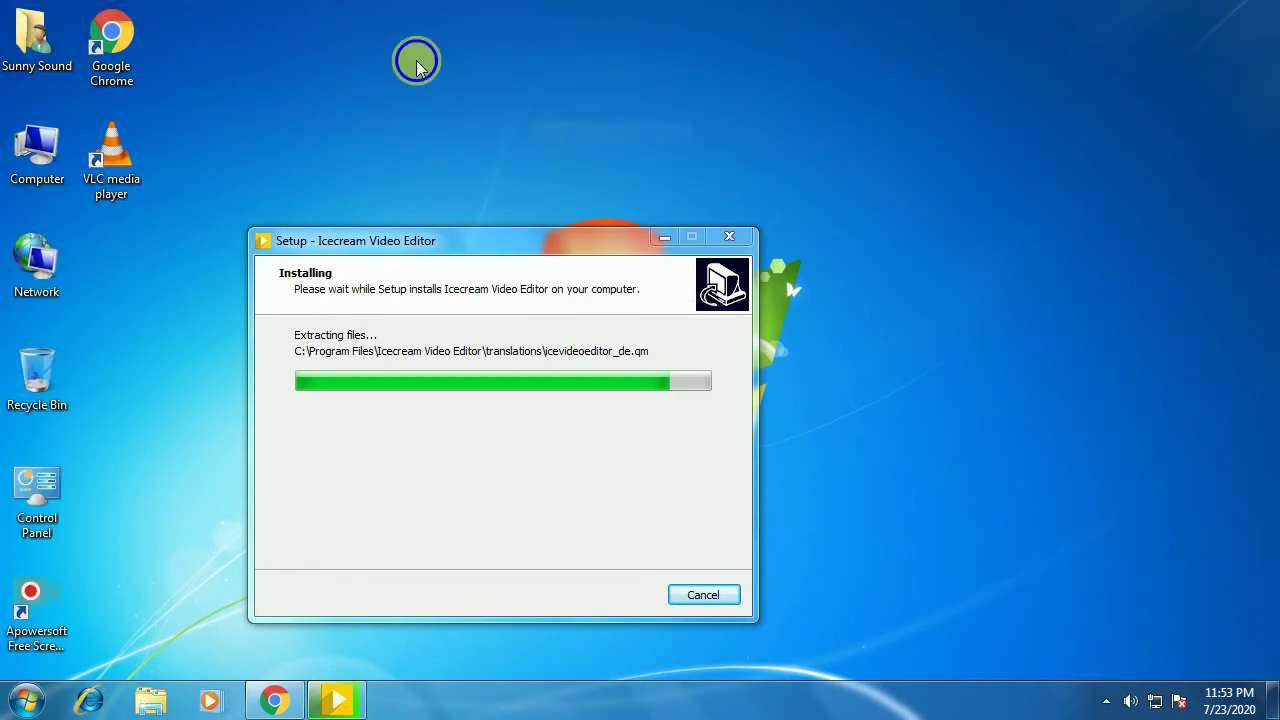
pyautogui.rightClick(417, 59)
pyautogui.click(484, 120)
pyautogui.rightClick(488, 121)
pyautogui.click(569, 178)
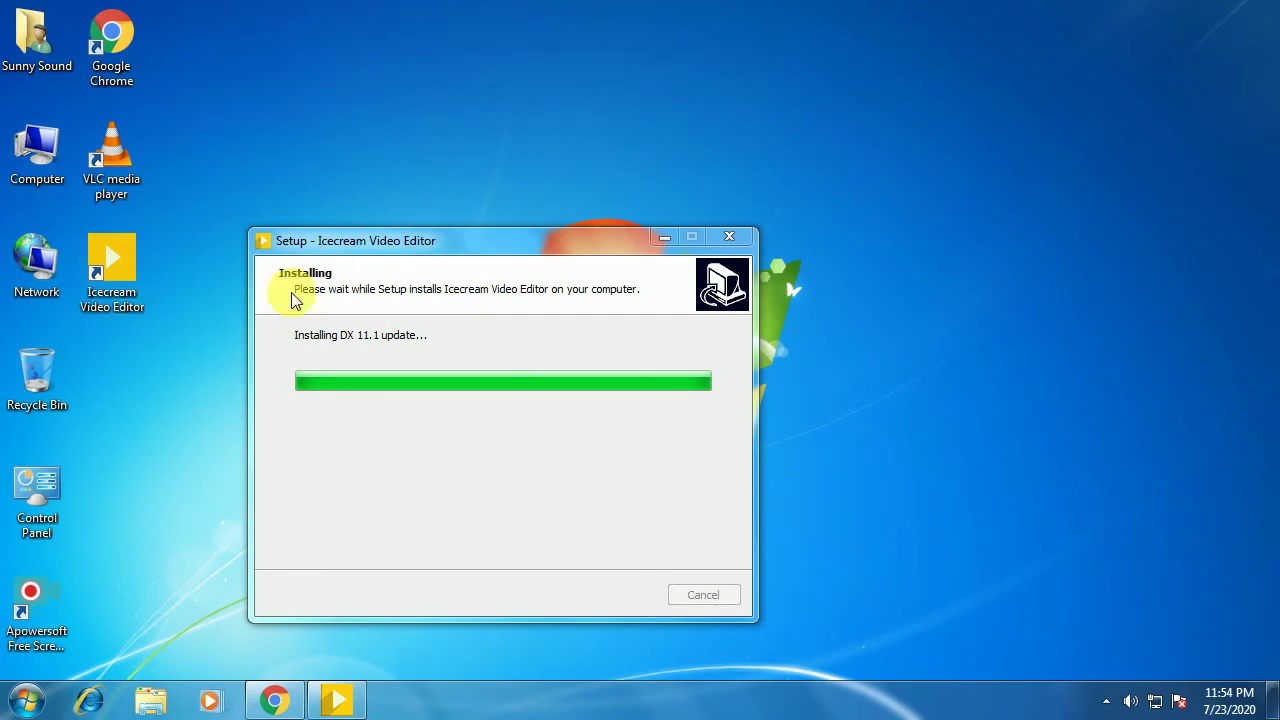
pyautogui.rightClick(336, 73)
pyautogui.rightClick(300, 43)
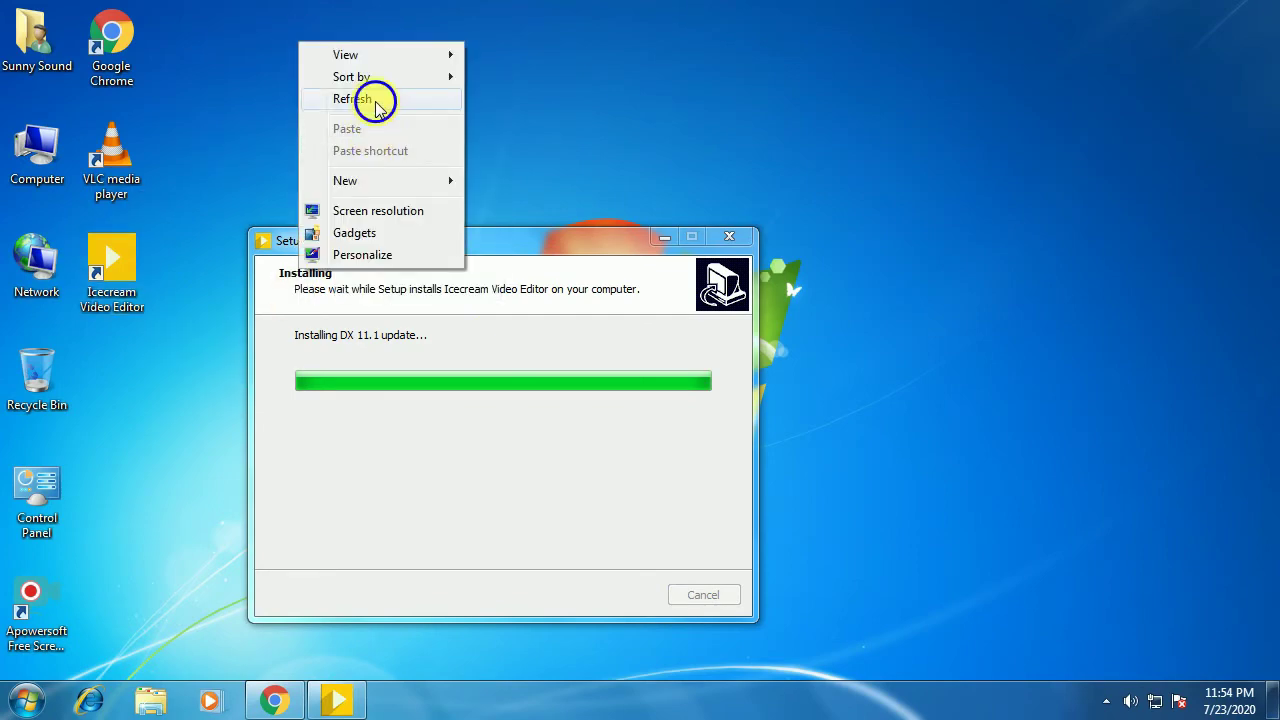
# Apply the Nature Aero theme to the desktop and close the Personalization window
pyautogui.rightClick(376, 102)
pyautogui.click(428, 316)
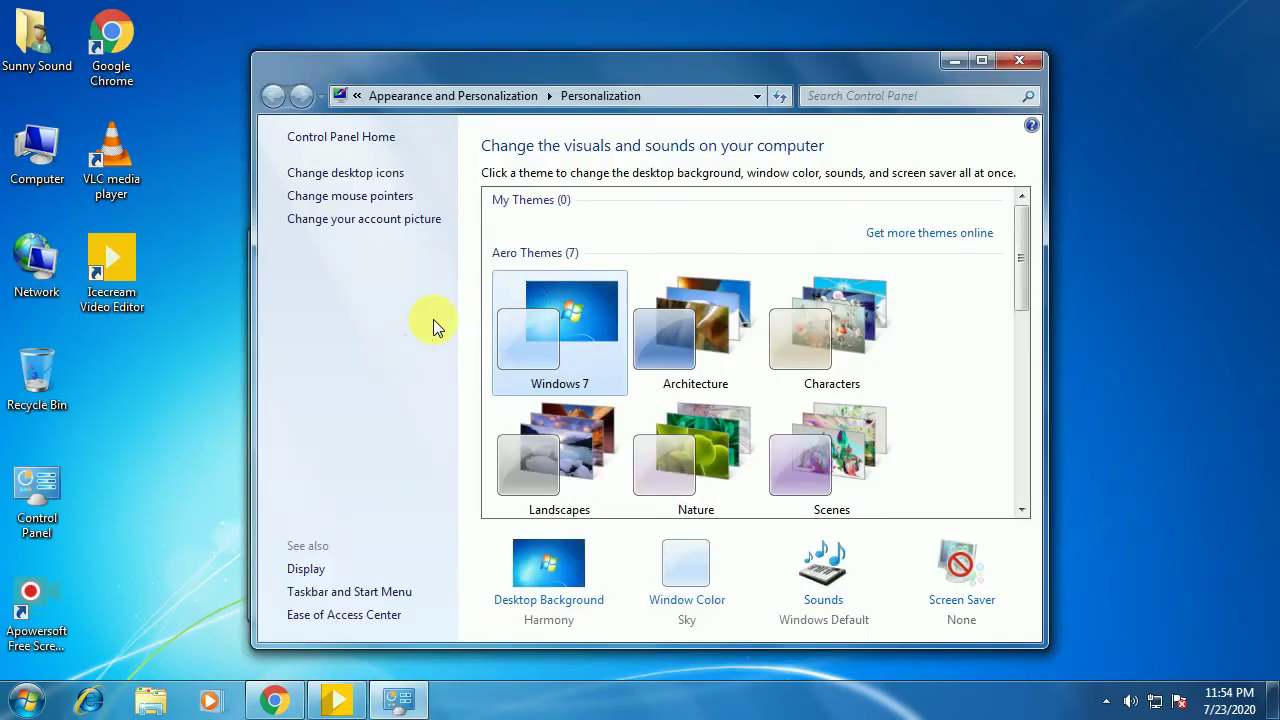
pyautogui.click(657, 451)
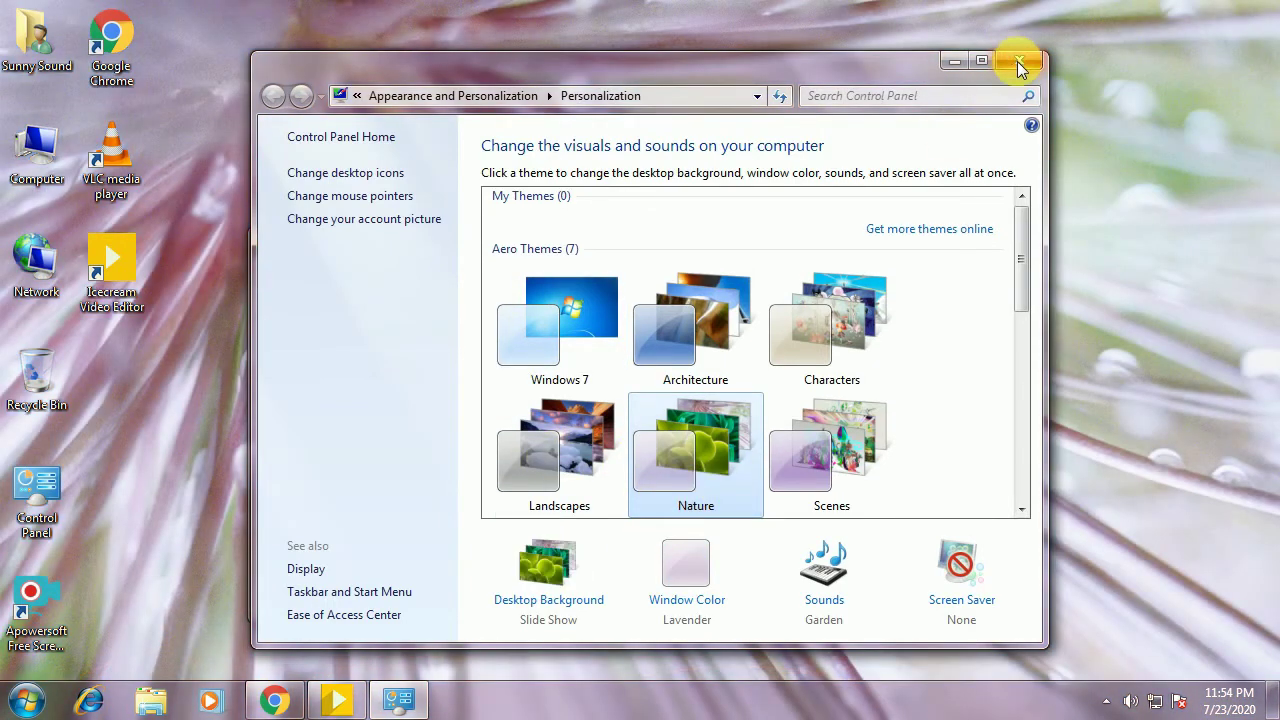
pyautogui.click(1019, 60)
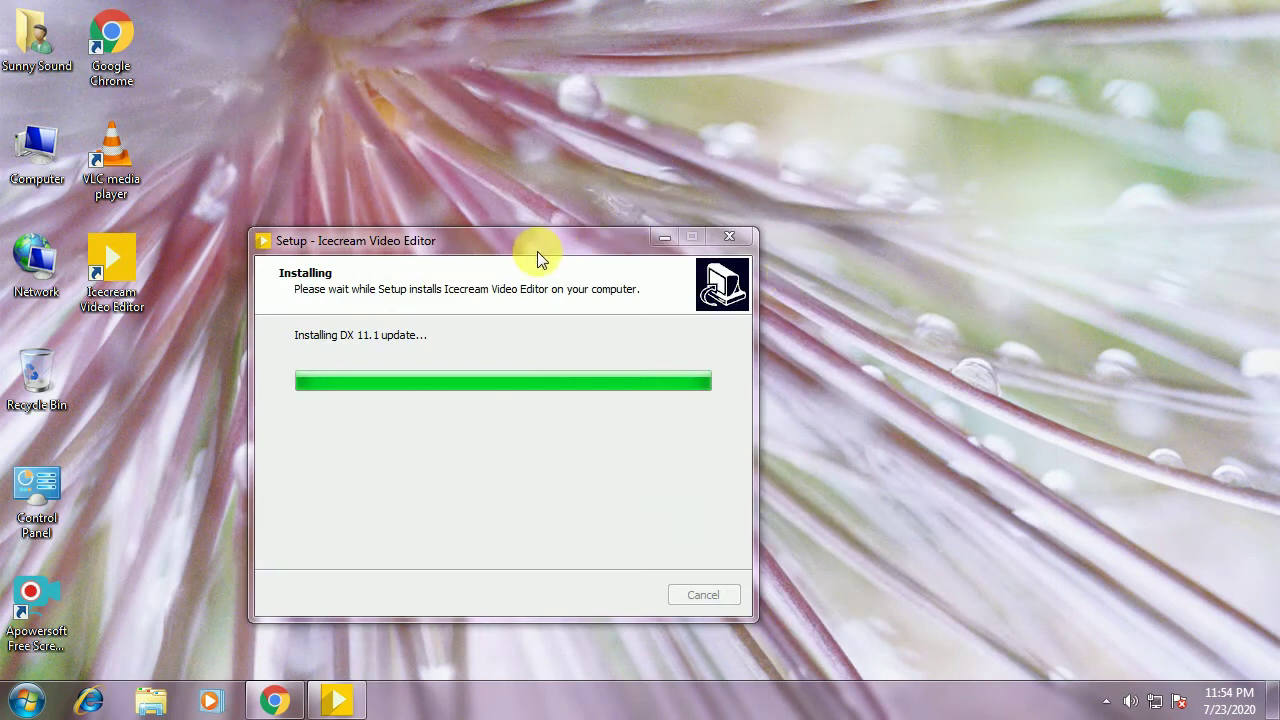
pyautogui.rightClick(428, 84)
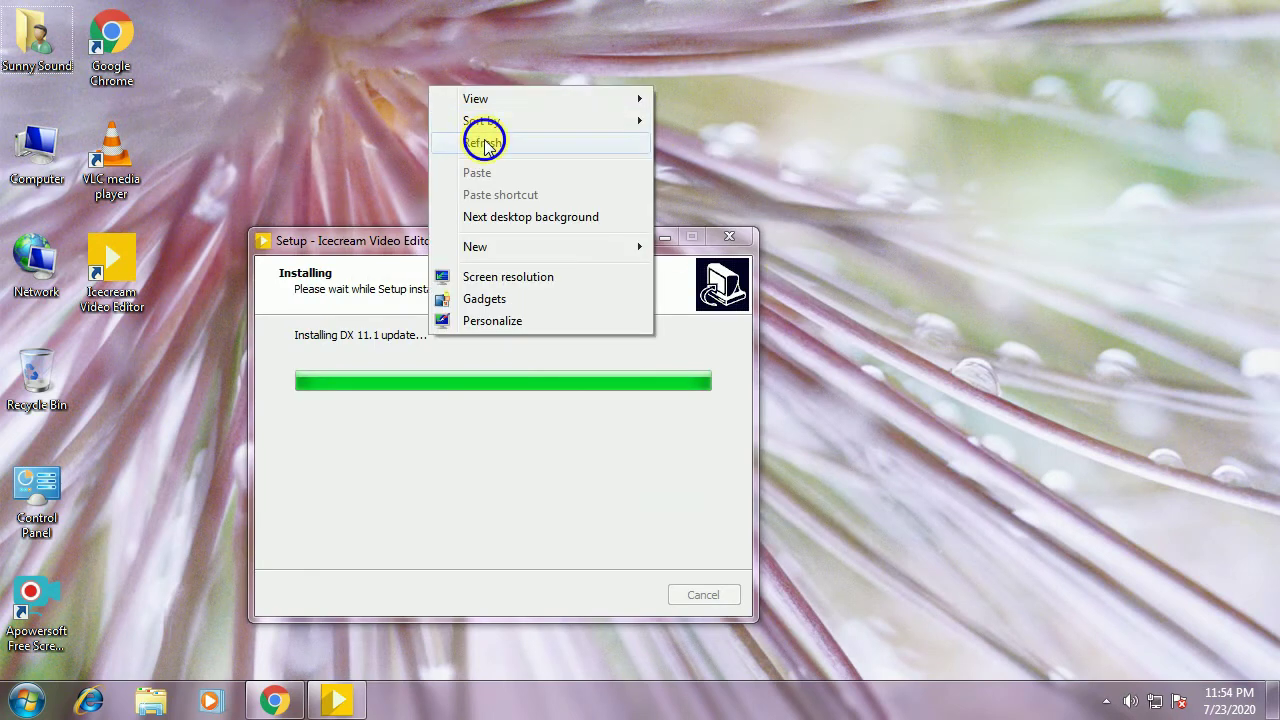
pyautogui.rightClick(443, 63)
pyautogui.click(518, 119)
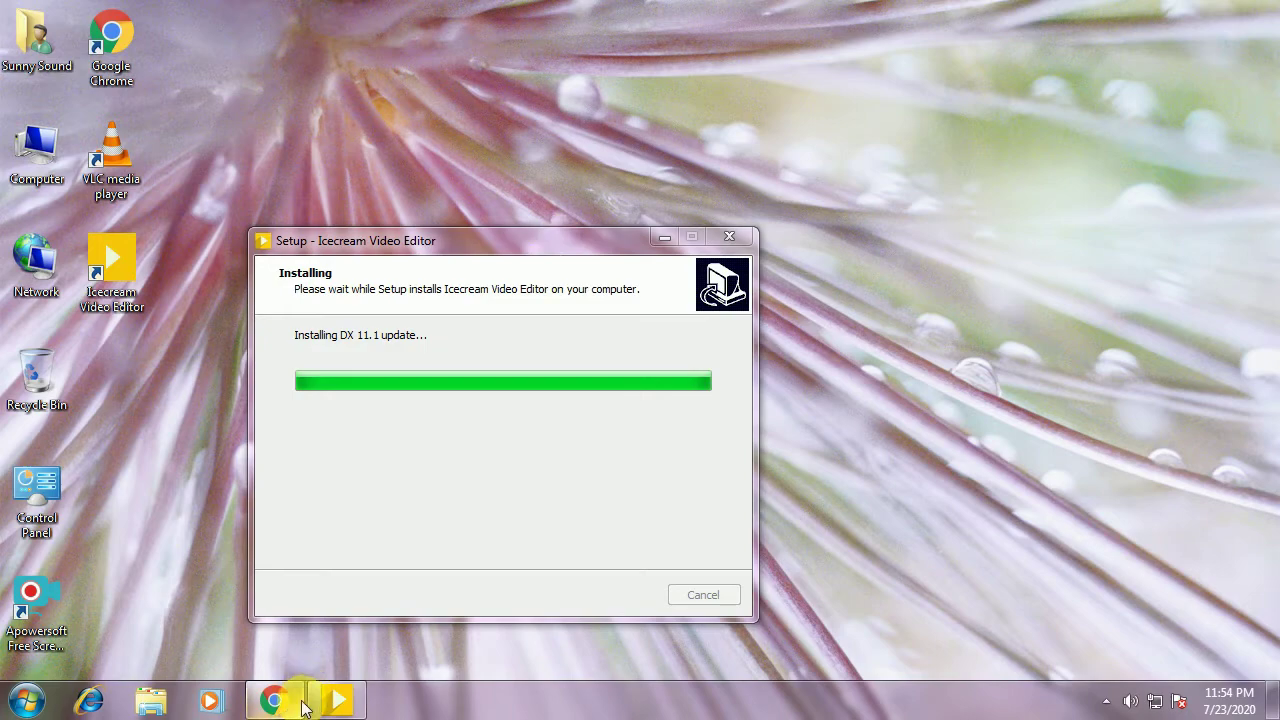
# Close the Chrome window showing the Download Video Editor page
pyautogui.click(362, 605)
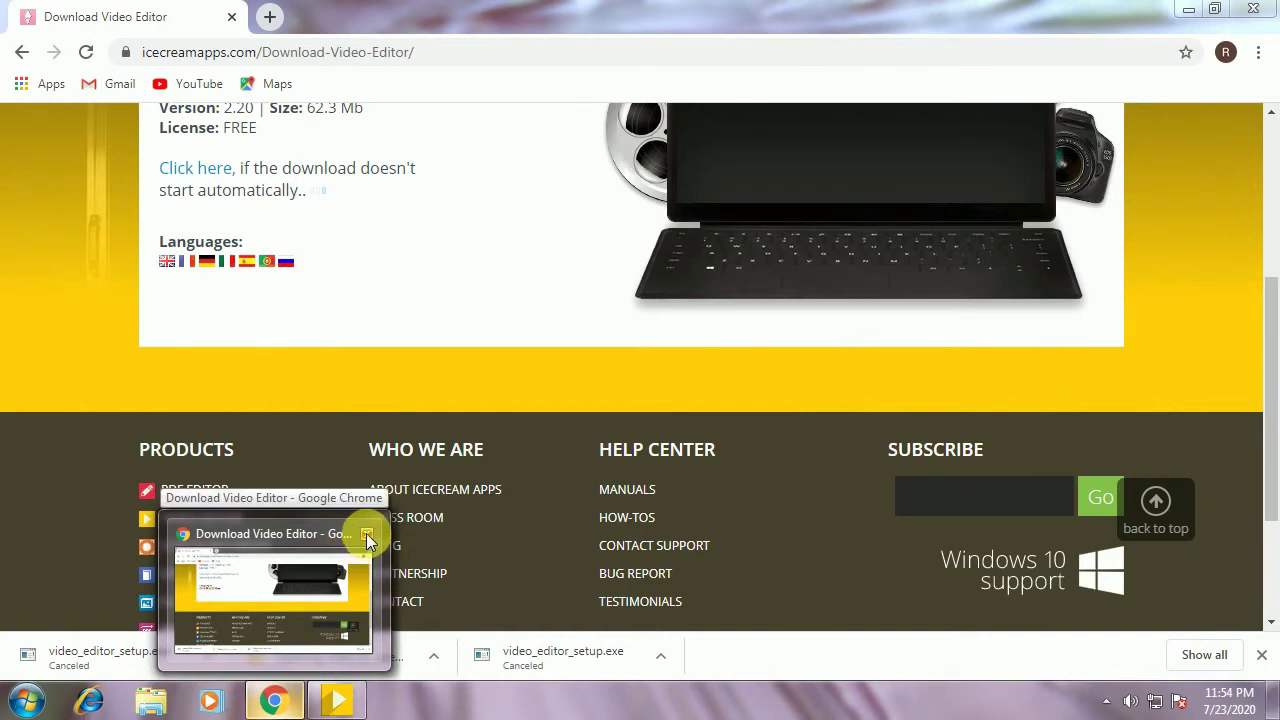
pyautogui.click(366, 533)
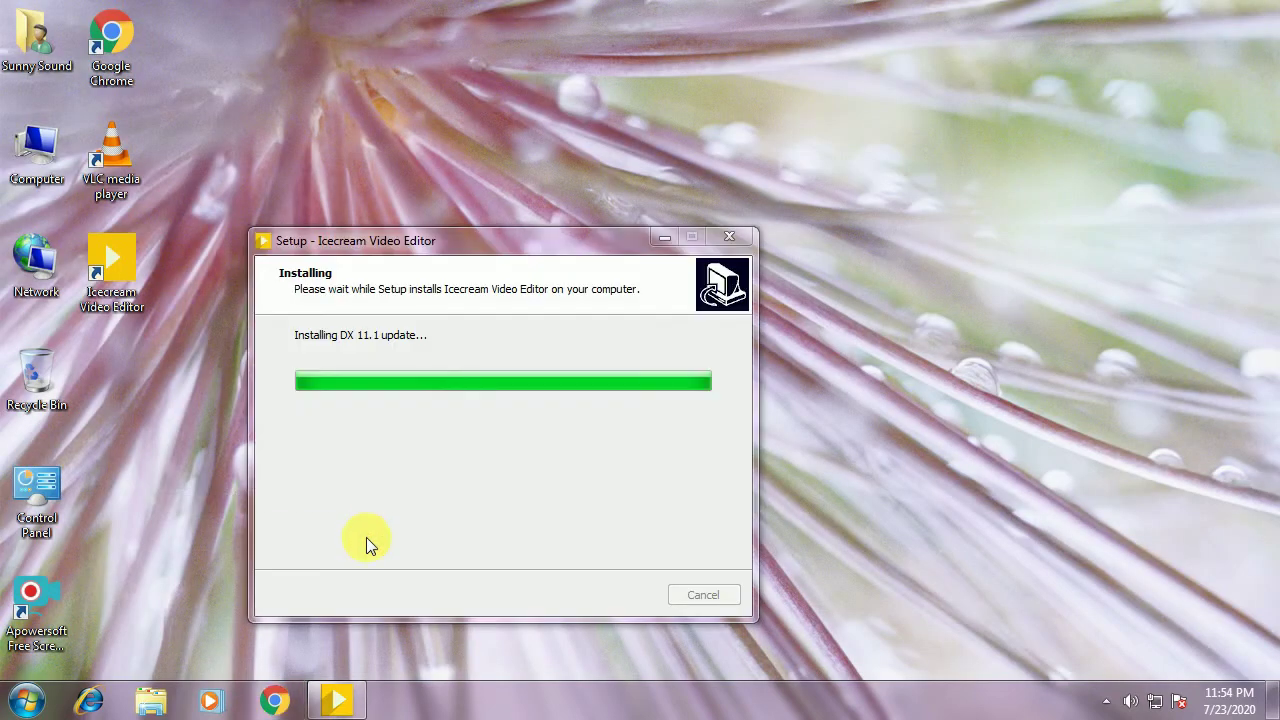
pyautogui.rightClick(596, 4)
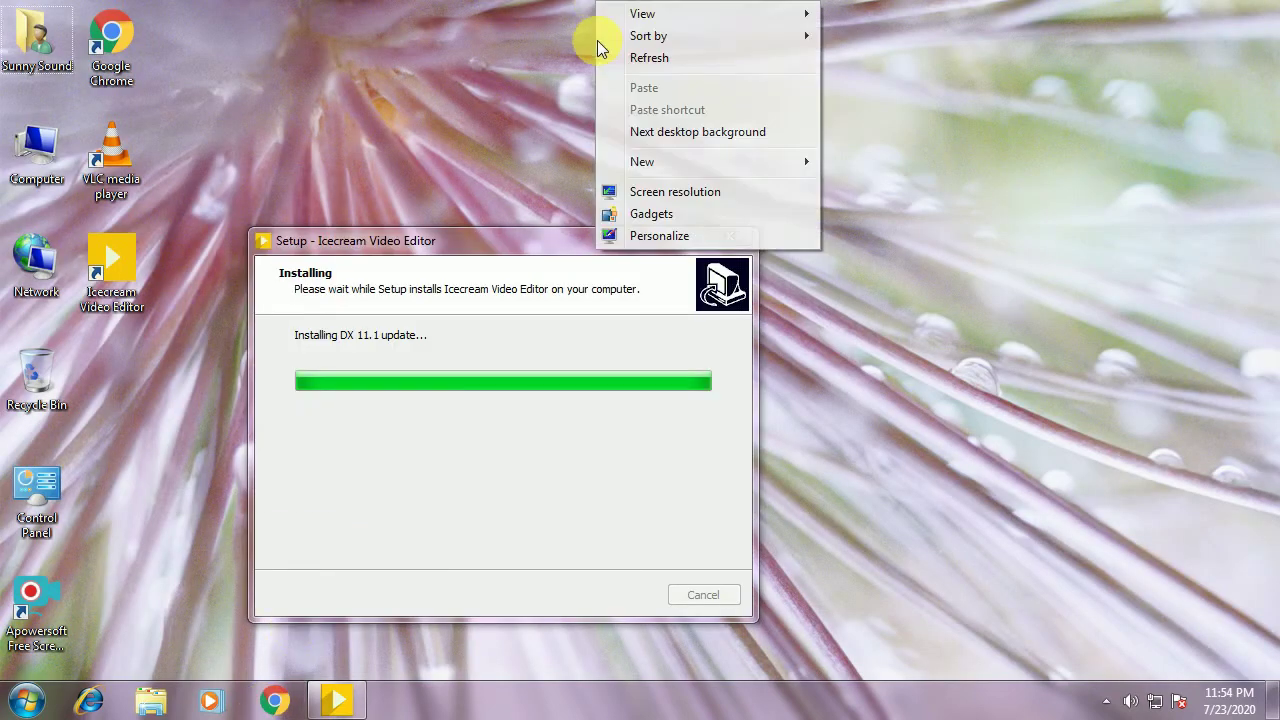
pyautogui.rightClick(510, 60)
pyautogui.click(552, 117)
pyautogui.rightClick(550, 111)
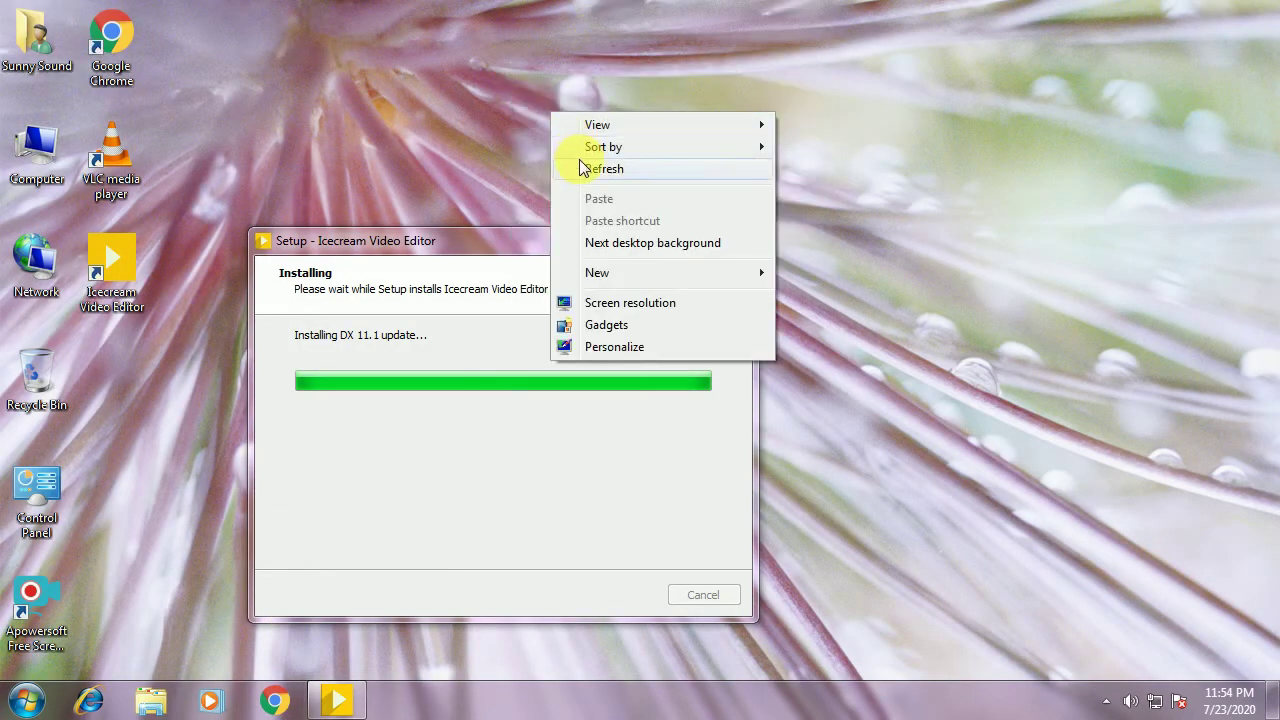
pyautogui.click(584, 168)
pyautogui.rightClick(392, 101)
pyautogui.click(466, 163)
pyautogui.rightClick(470, 163)
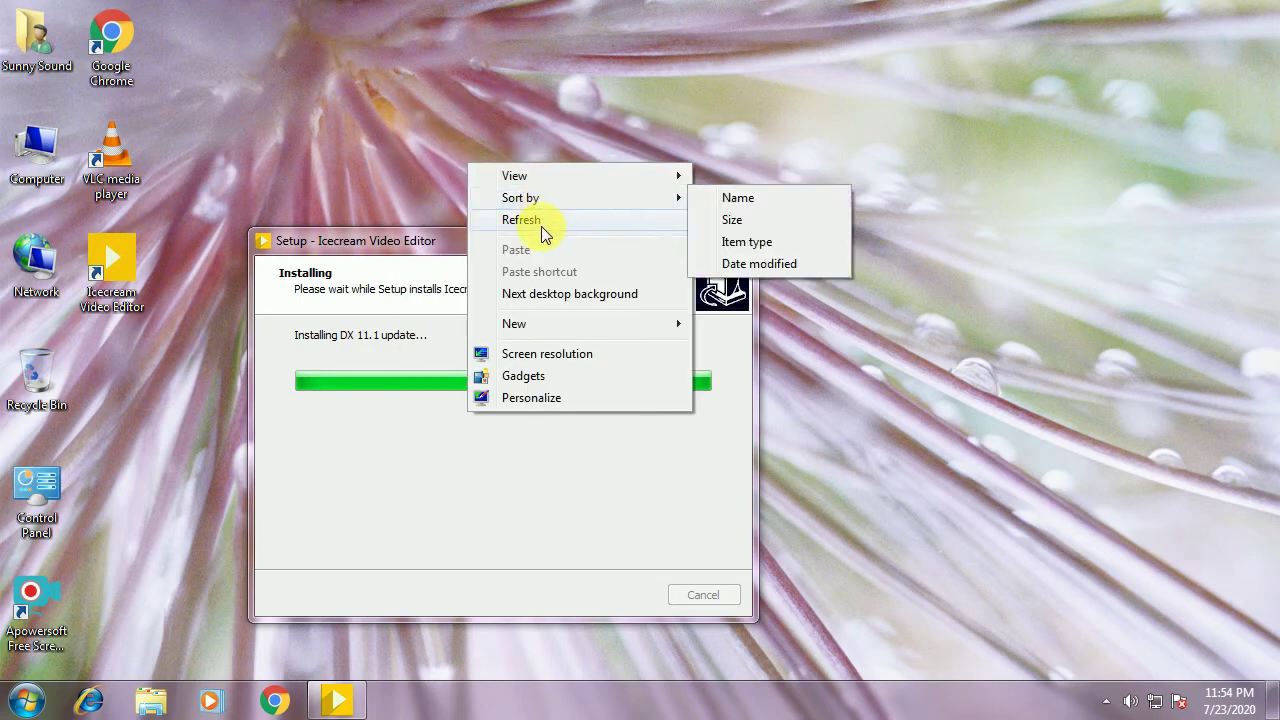
pyautogui.click(541, 226)
pyautogui.rightClick(426, 123)
pyautogui.click(457, 178)
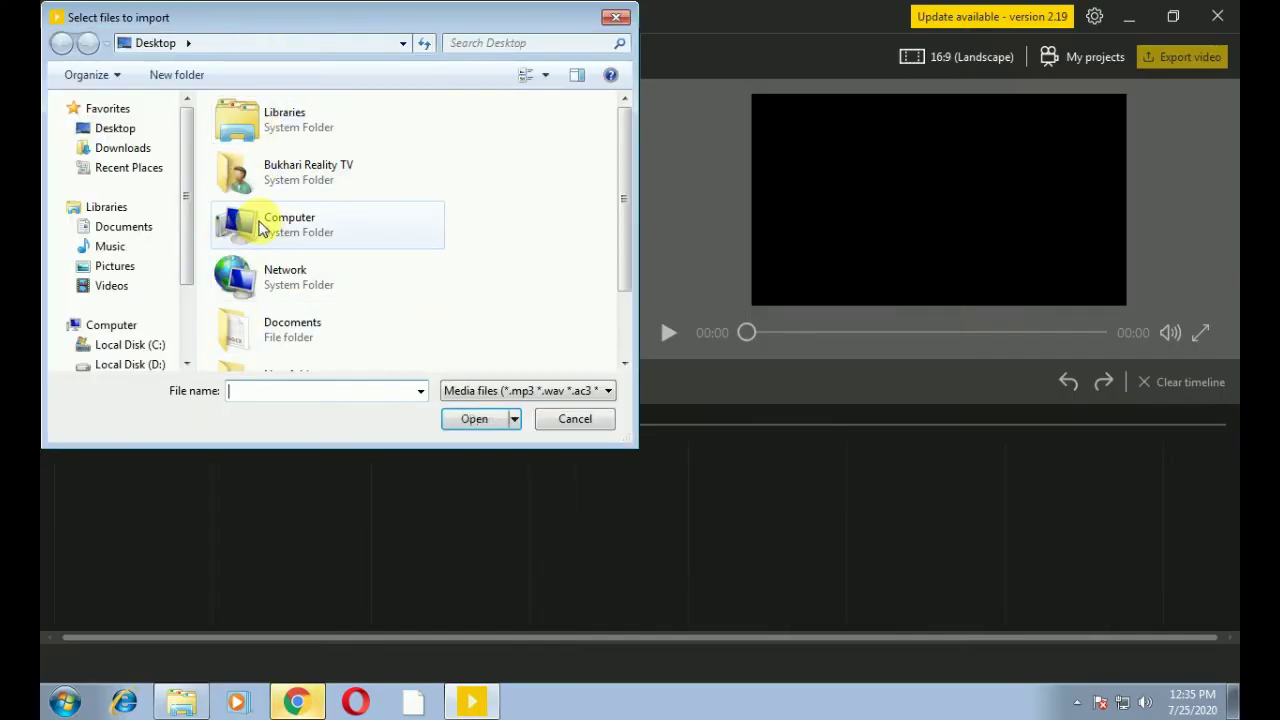
# Browse to the screen recordings subfolder inside the Apowersoft folder on Local Disk (D:) for the media import
pyautogui.click(256, 229)
pyautogui.click(488, 420)
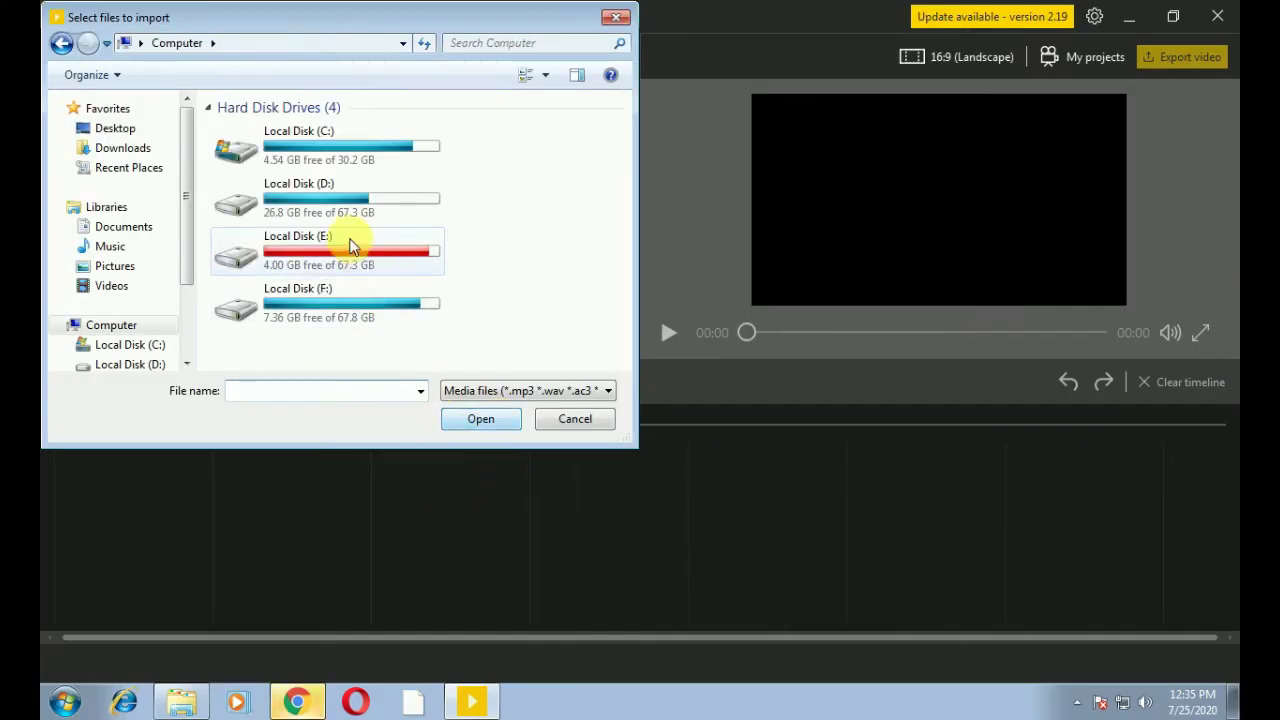
pyautogui.doubleClick(334, 200)
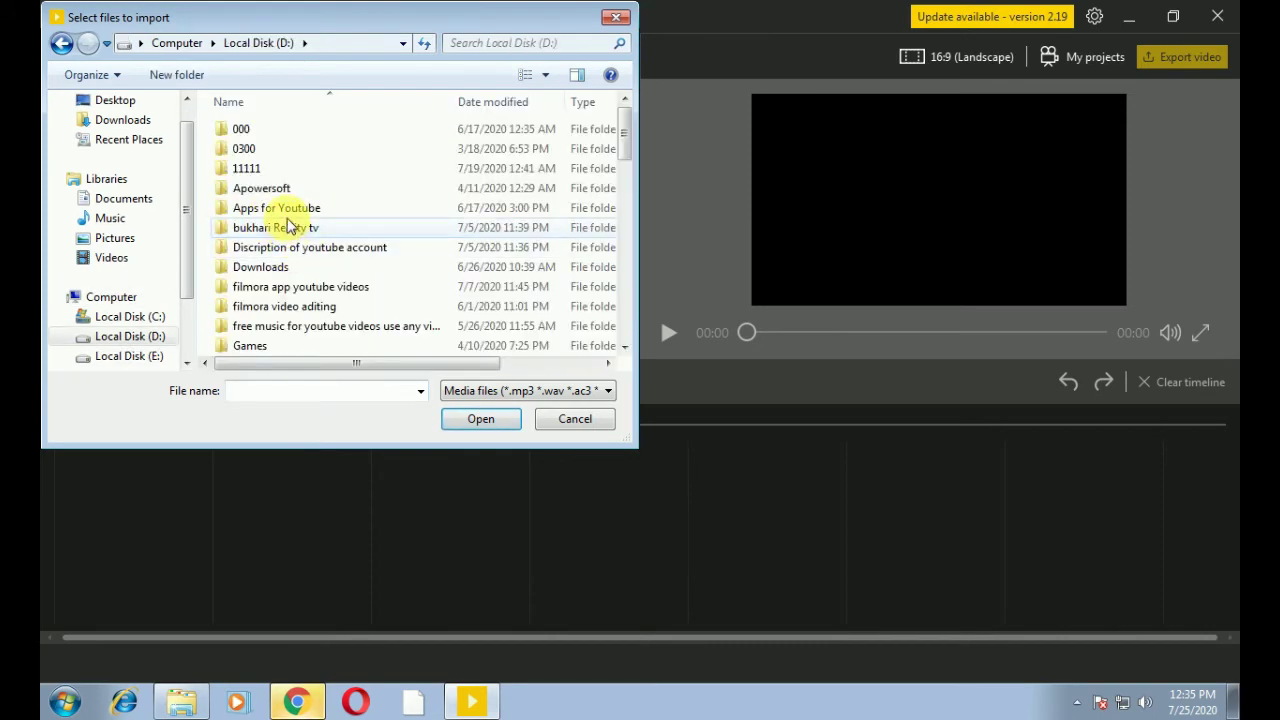
pyautogui.doubleClick(270, 188)
pyautogui.doubleClick(275, 131)
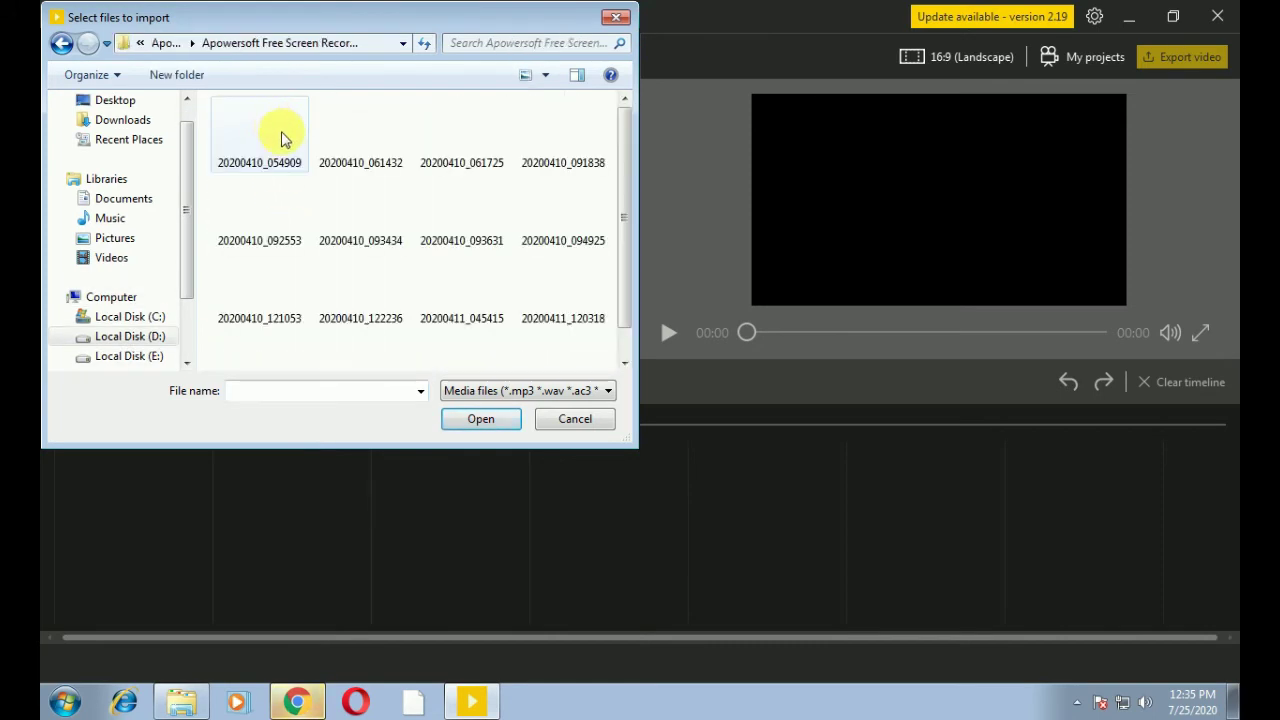
# Import the videos 20200410_061432 and 20200410_061725 into the Media Library
pyautogui.click(364, 152)
pyautogui.click(450, 150)
pyautogui.click(365, 150)
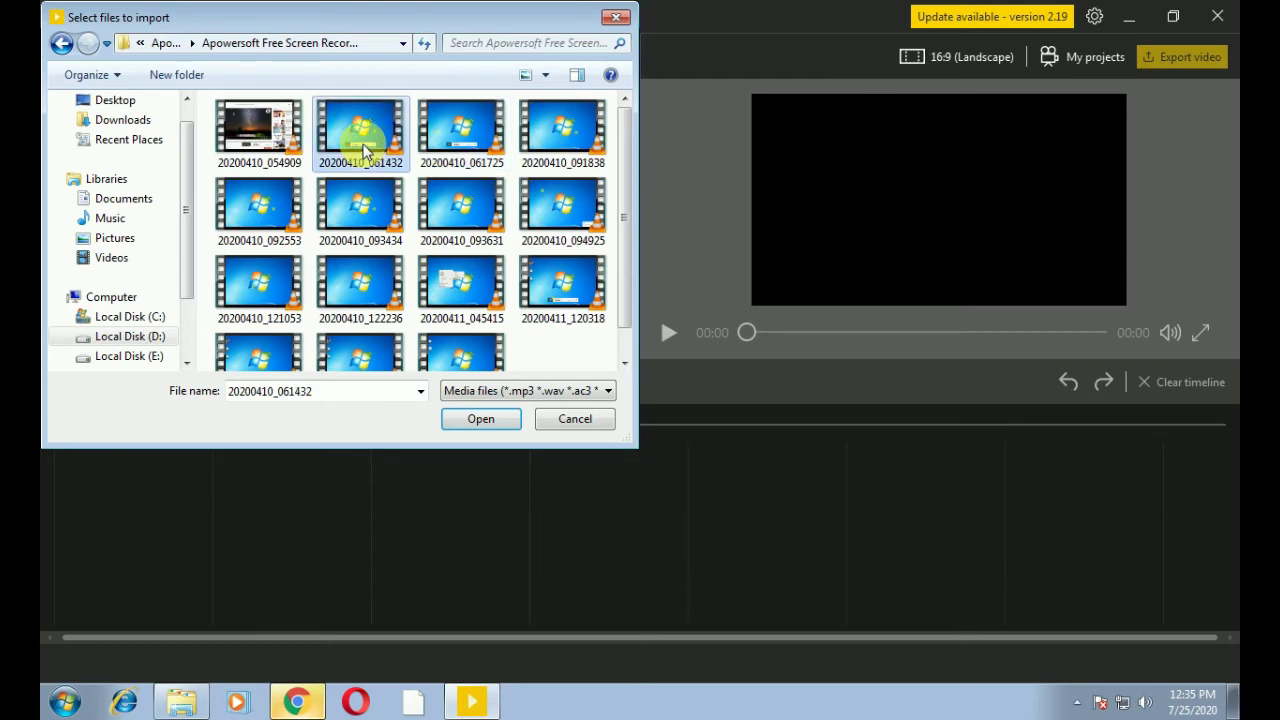
pyautogui.keyDown('ctrl'); pyautogui.click(450, 152); pyautogui.keyUp('ctrl')
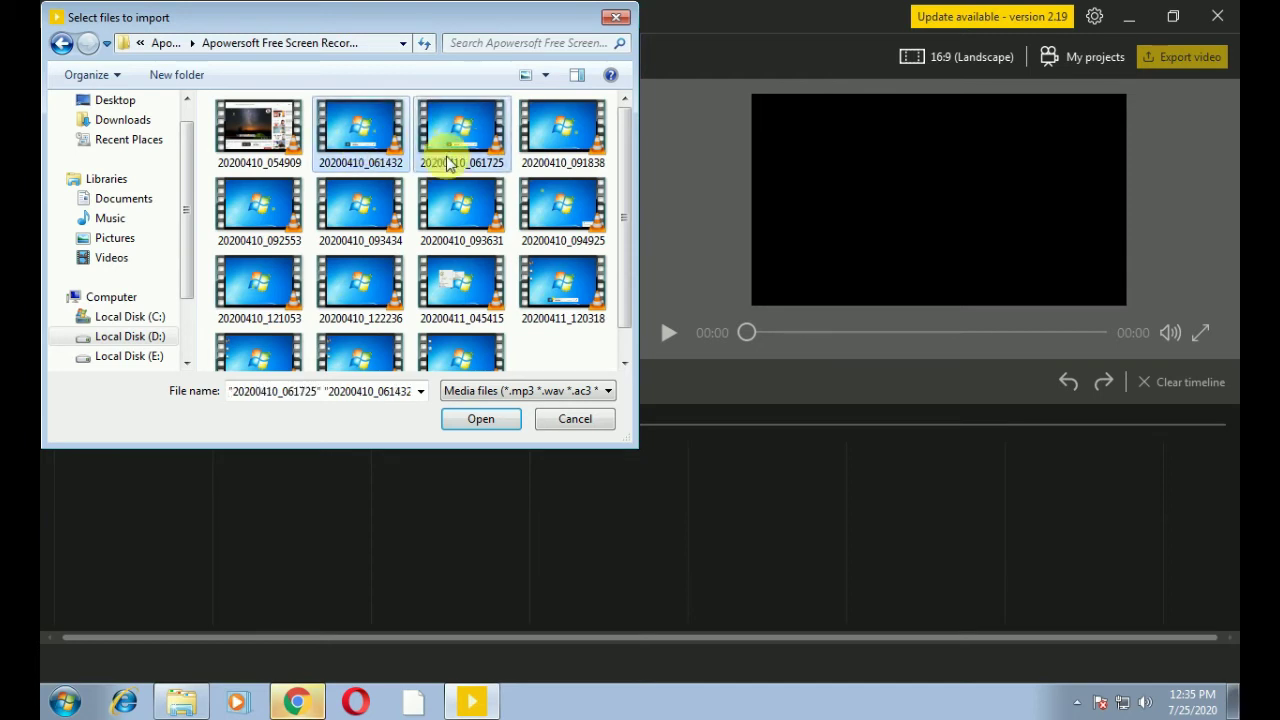
pyautogui.click(474, 420)
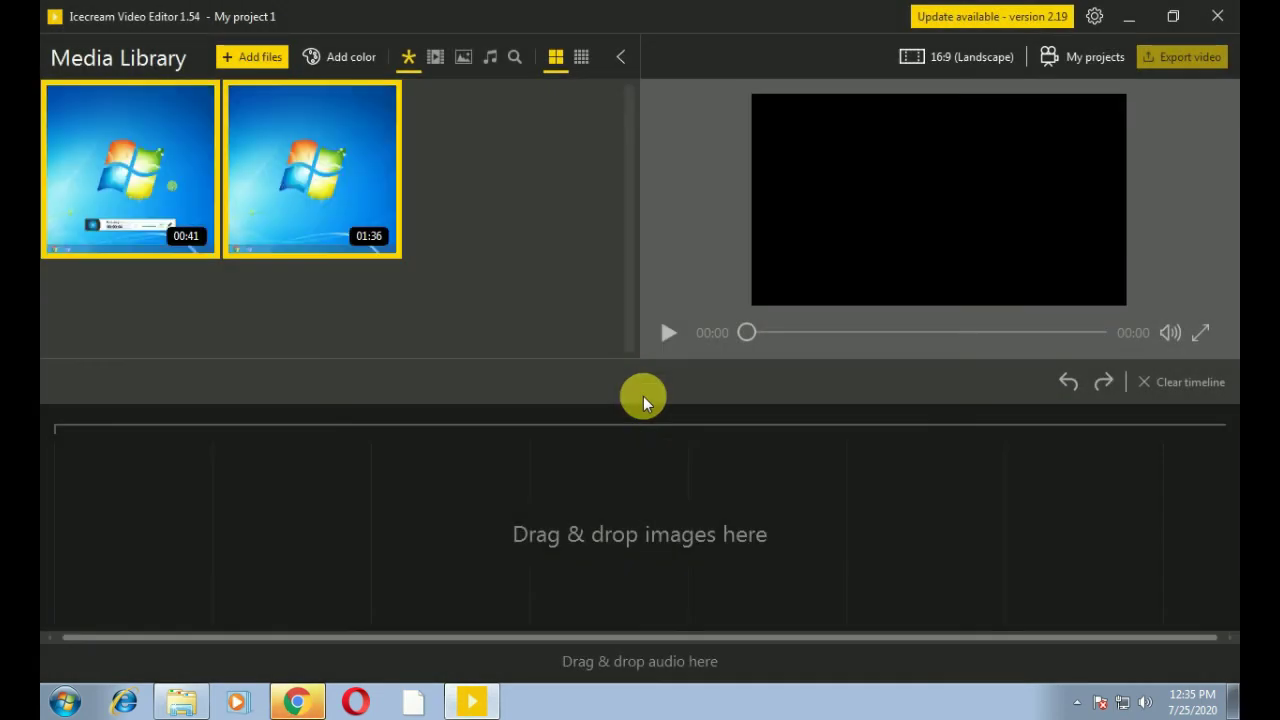
# Add the videos 20200410_061432 and 20200410_061725 from the Media Library to the timeline
pyautogui.click(126, 168)
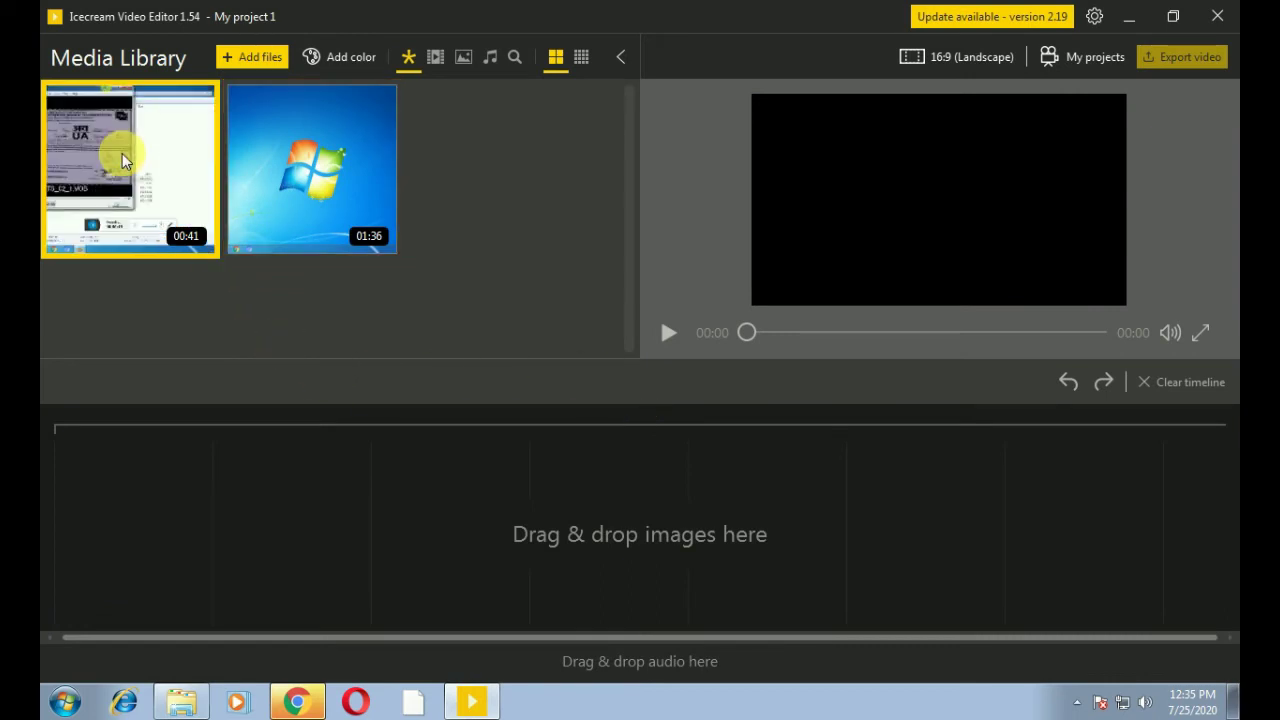
pyautogui.click(163, 186)
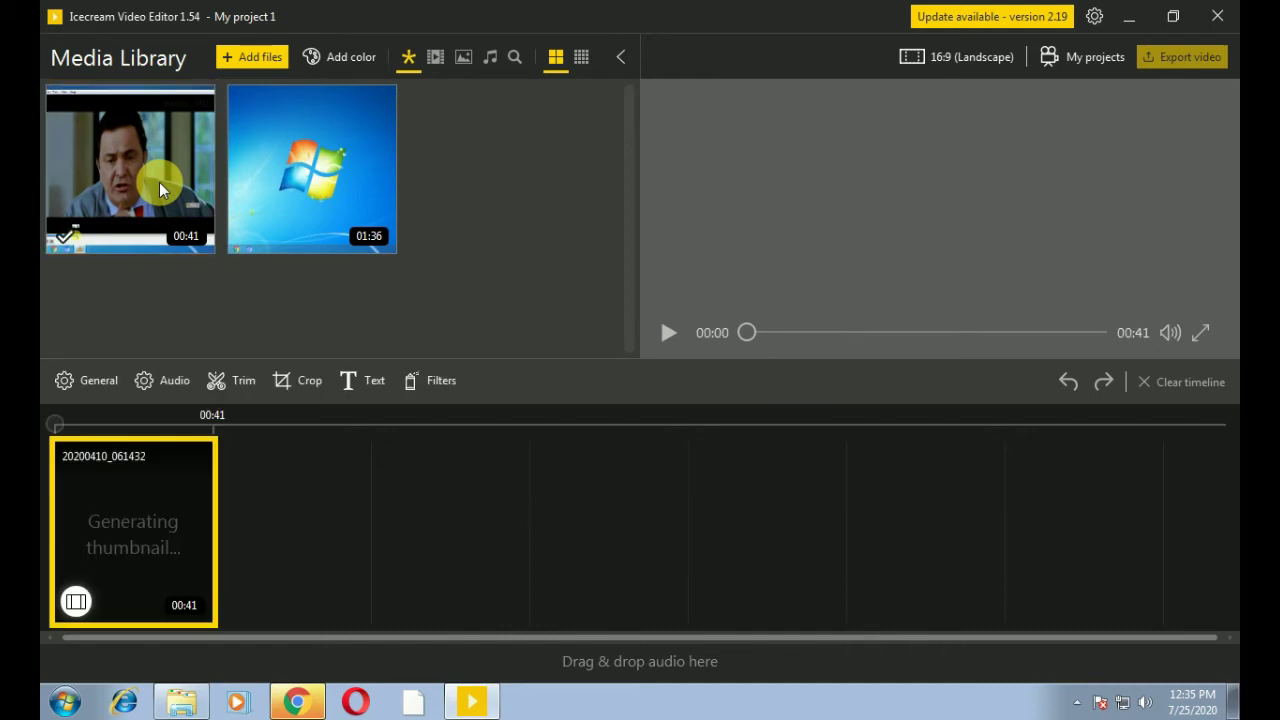
pyautogui.click(290, 200)
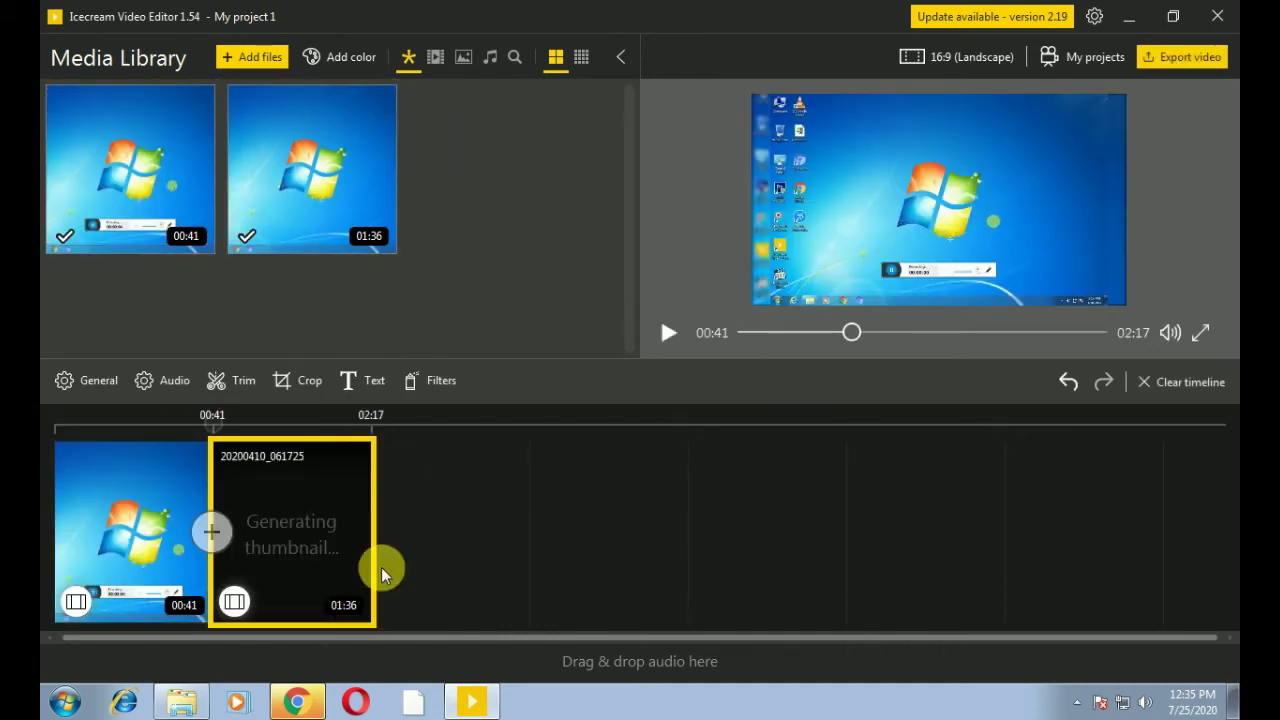
# Look over the transition options between the two clips and preview the project from its beginning
pyautogui.click(211, 532)
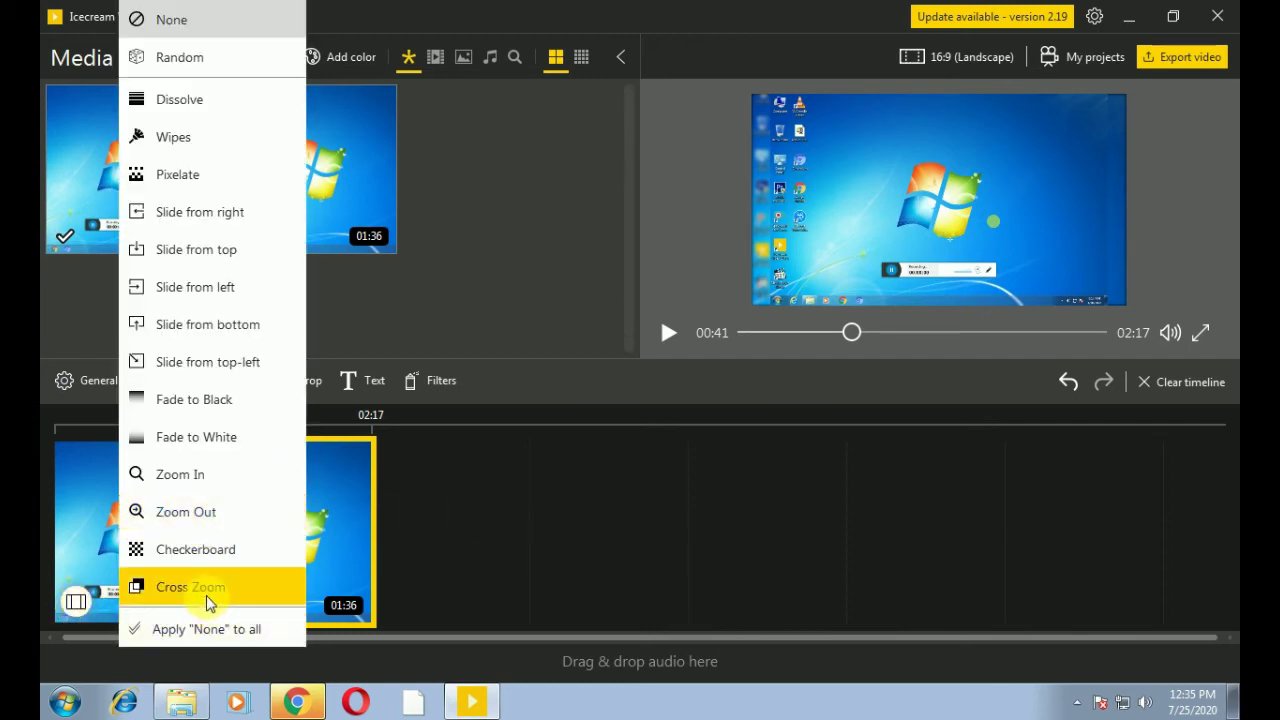
pyautogui.click(491, 149)
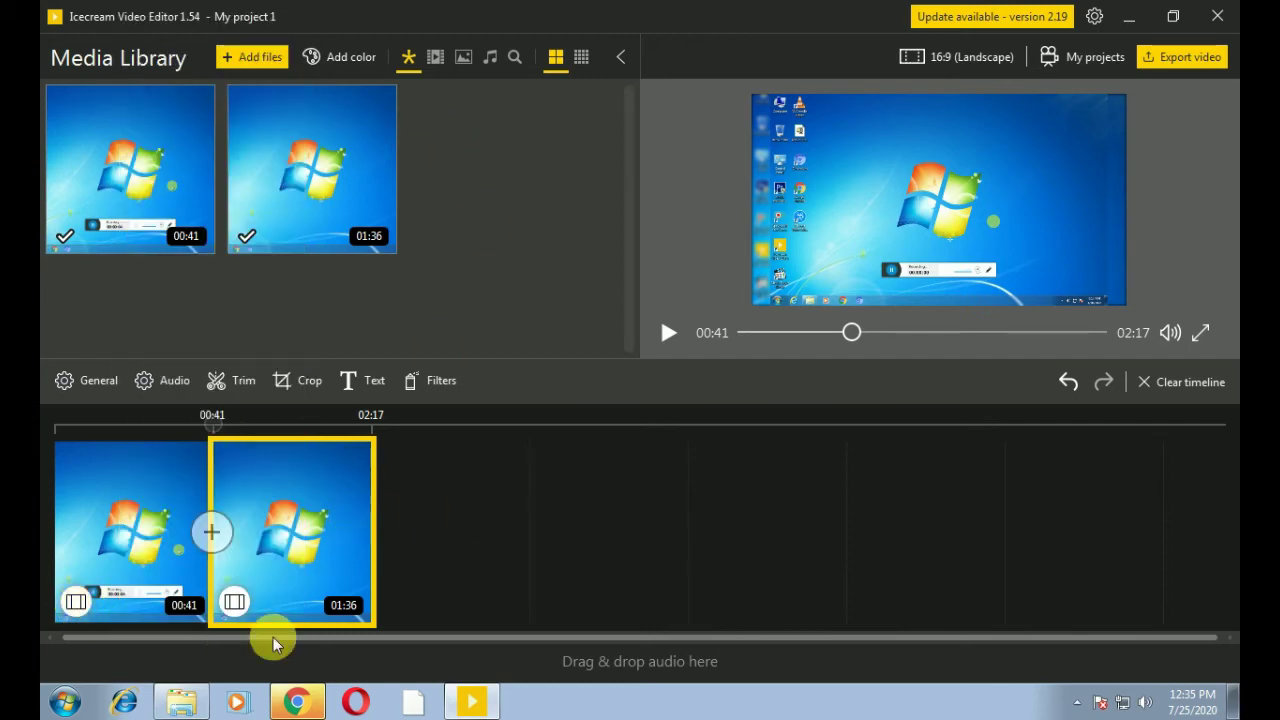
pyautogui.press('space')
pyautogui.press('space')
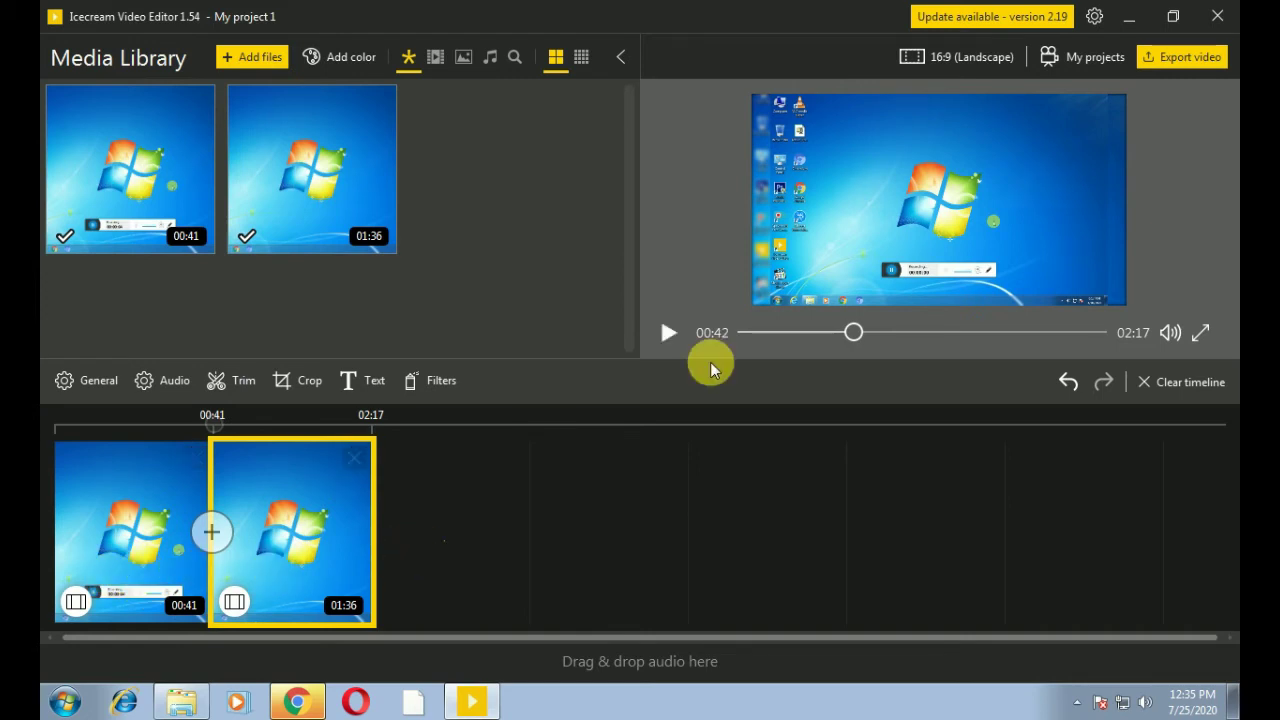
pyautogui.click(751, 333)
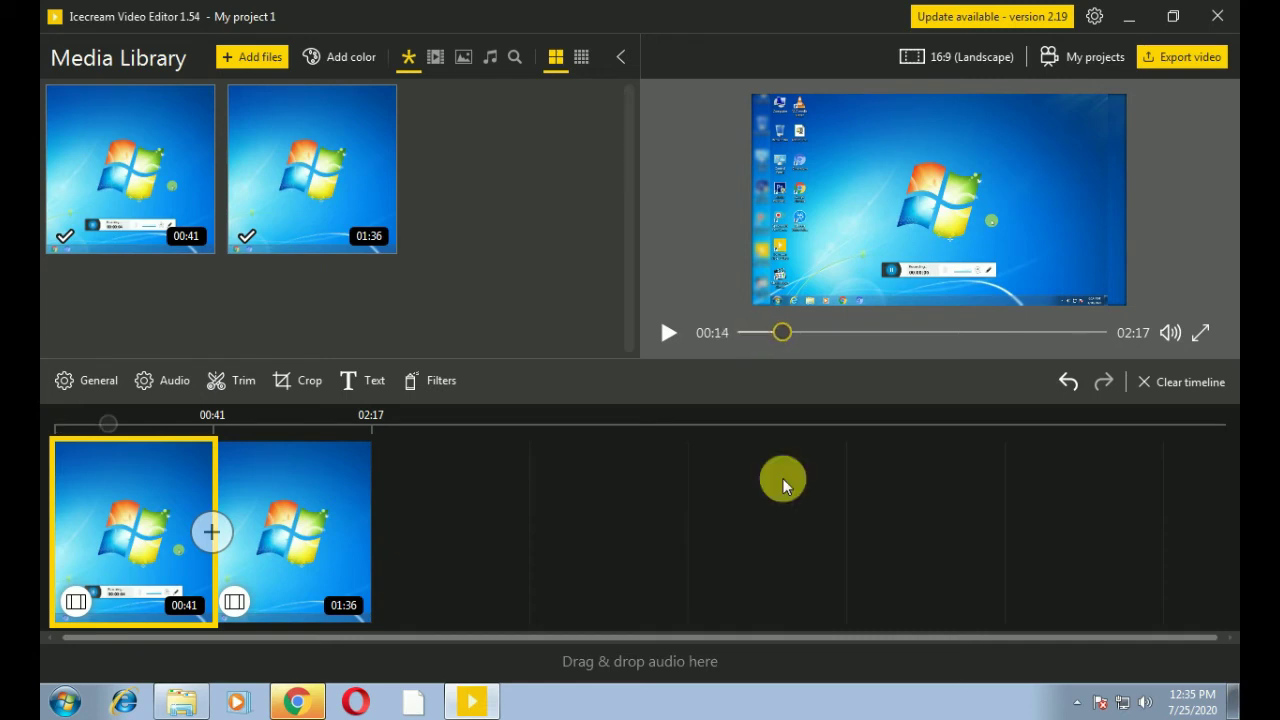
pyautogui.moveTo(750, 333); pyautogui.dragTo(728, 334)
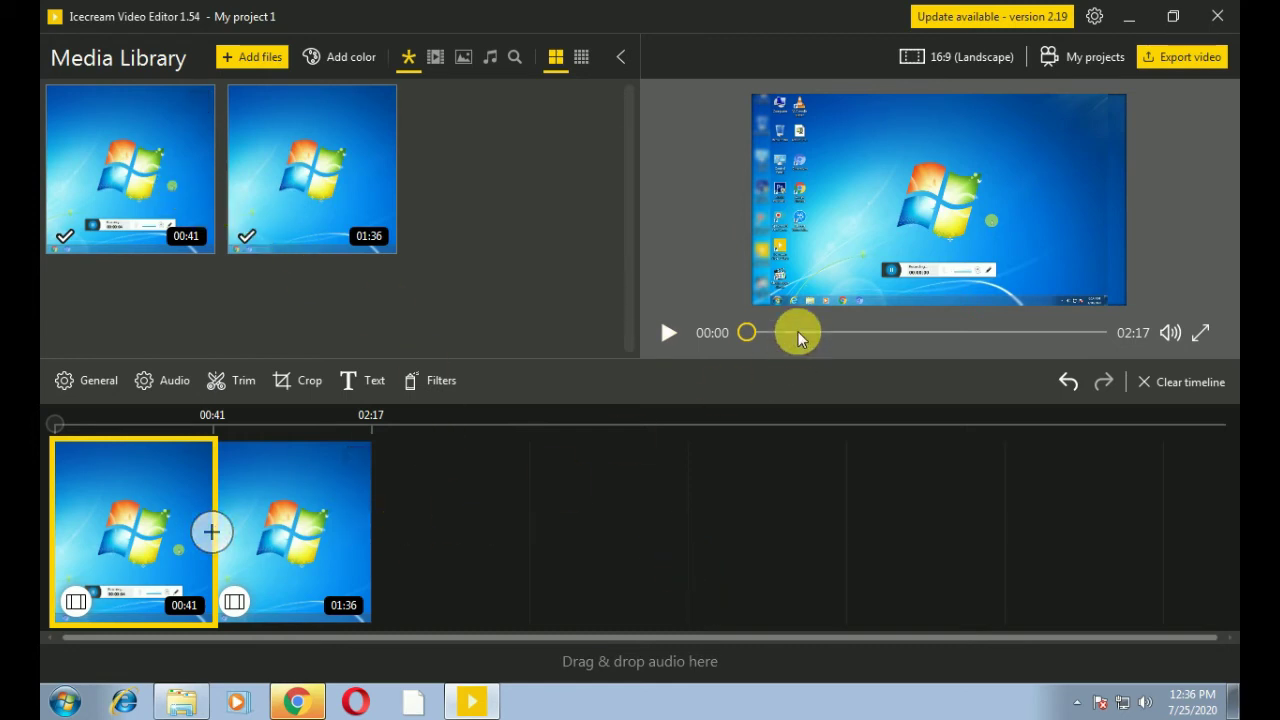
pyautogui.click(670, 335)
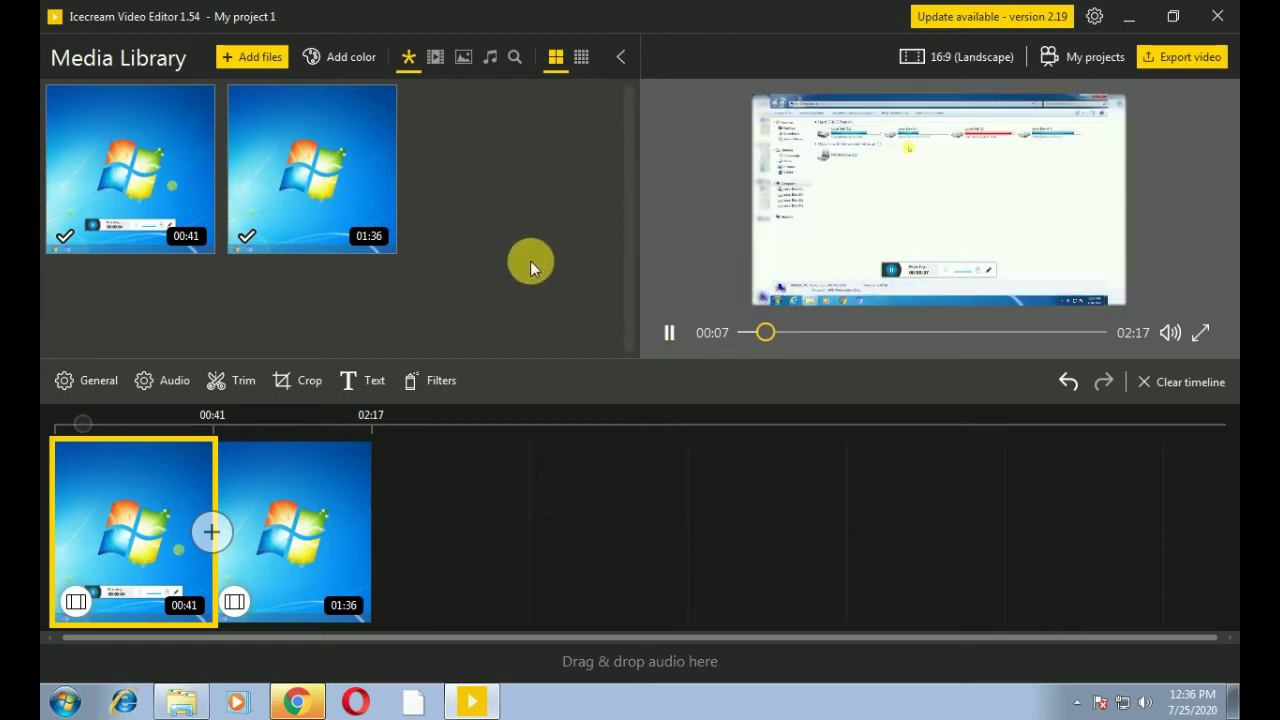
pyautogui.press('space')
pyautogui.press('space')
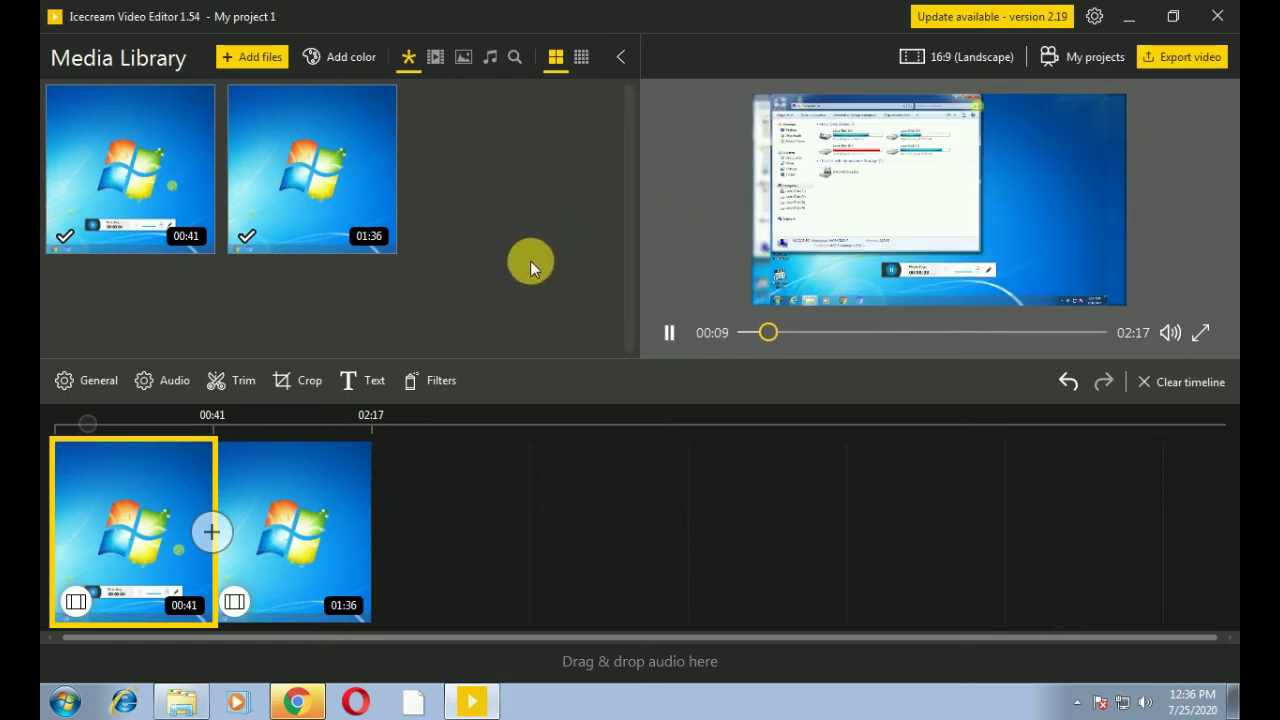
pyautogui.press('space')
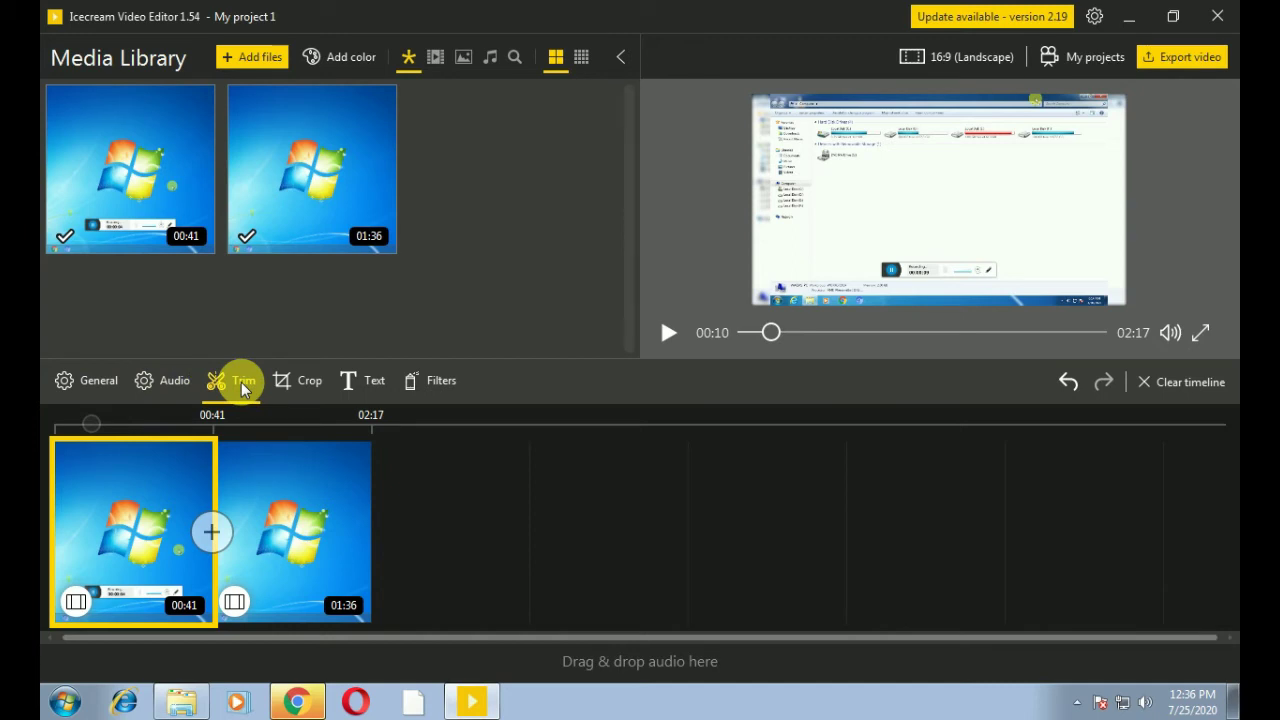
# Trim the second clip so that it starts at 00:11
pyautogui.click(243, 385)
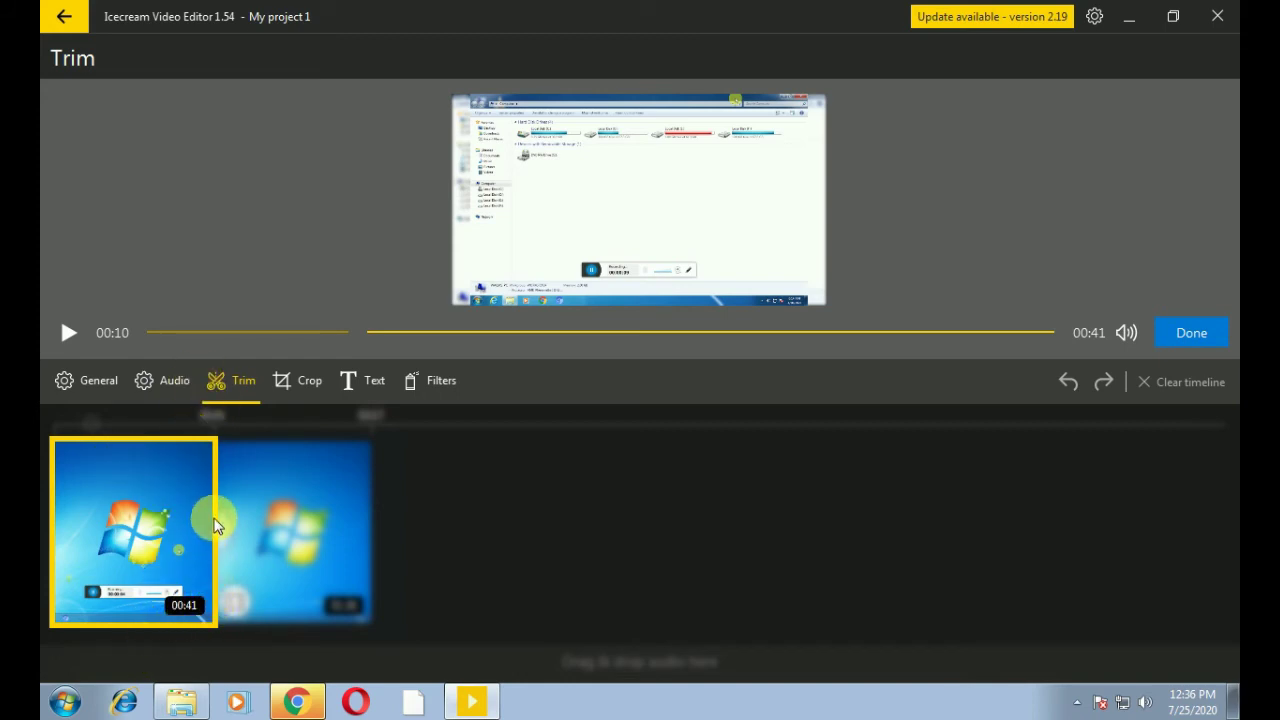
pyautogui.click(315, 501)
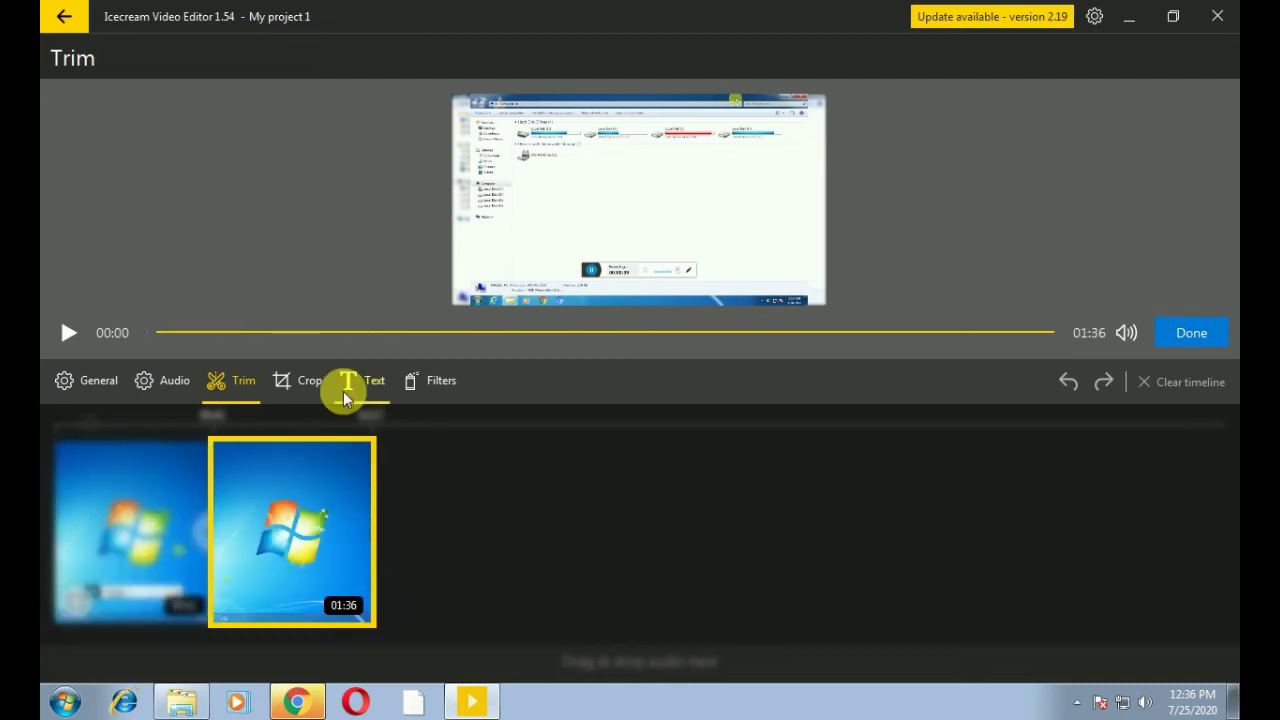
pyautogui.click(289, 383)
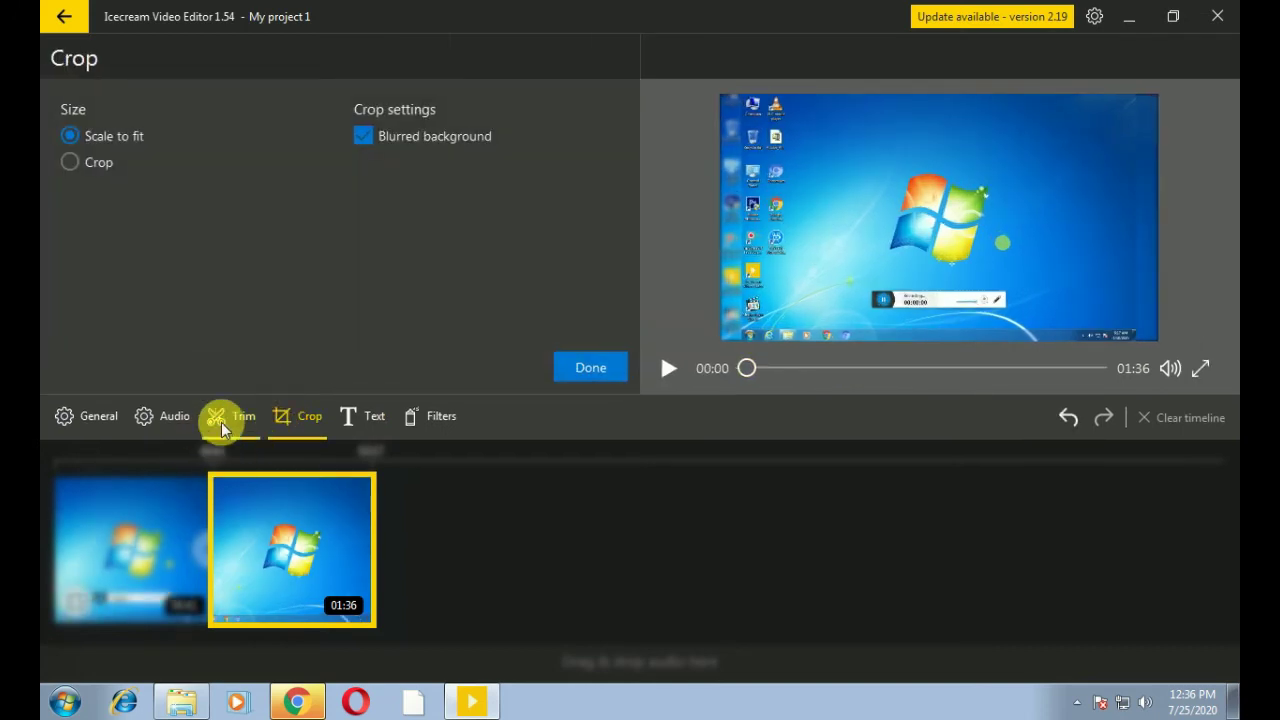
pyautogui.click(221, 424)
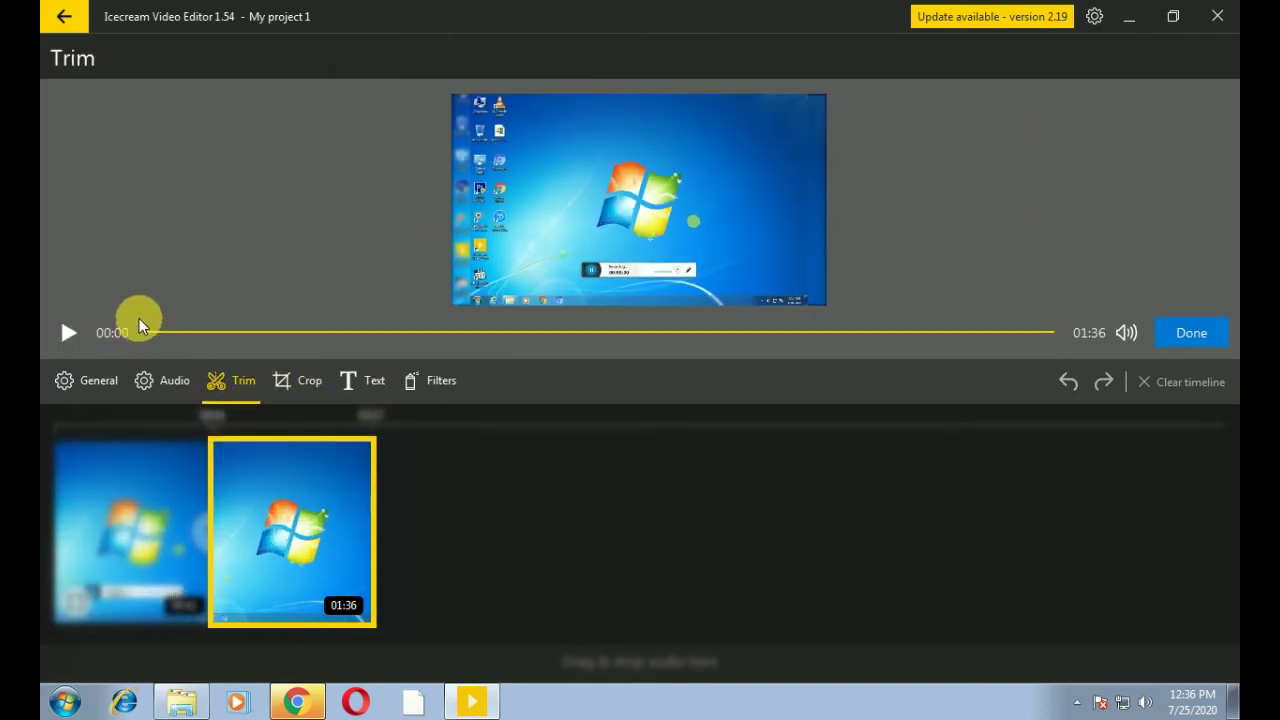
pyautogui.moveTo(140, 325); pyautogui.dragTo(251, 320)
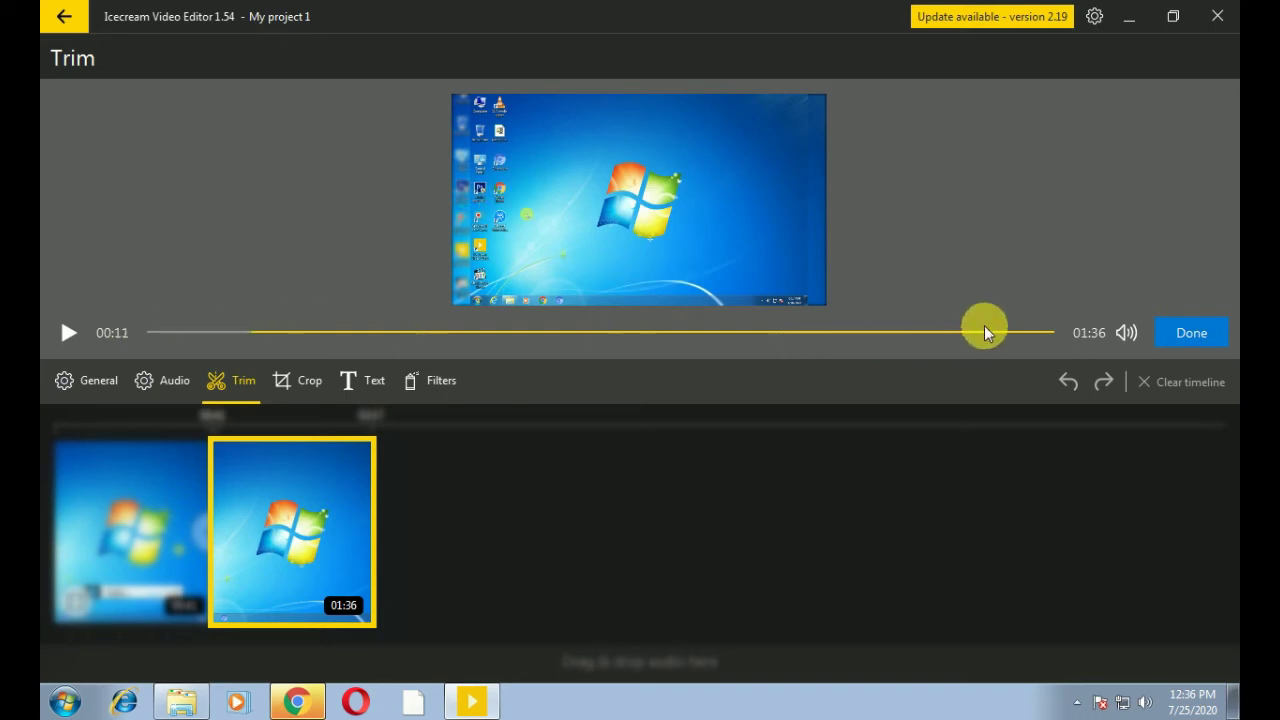
pyautogui.click(1194, 332)
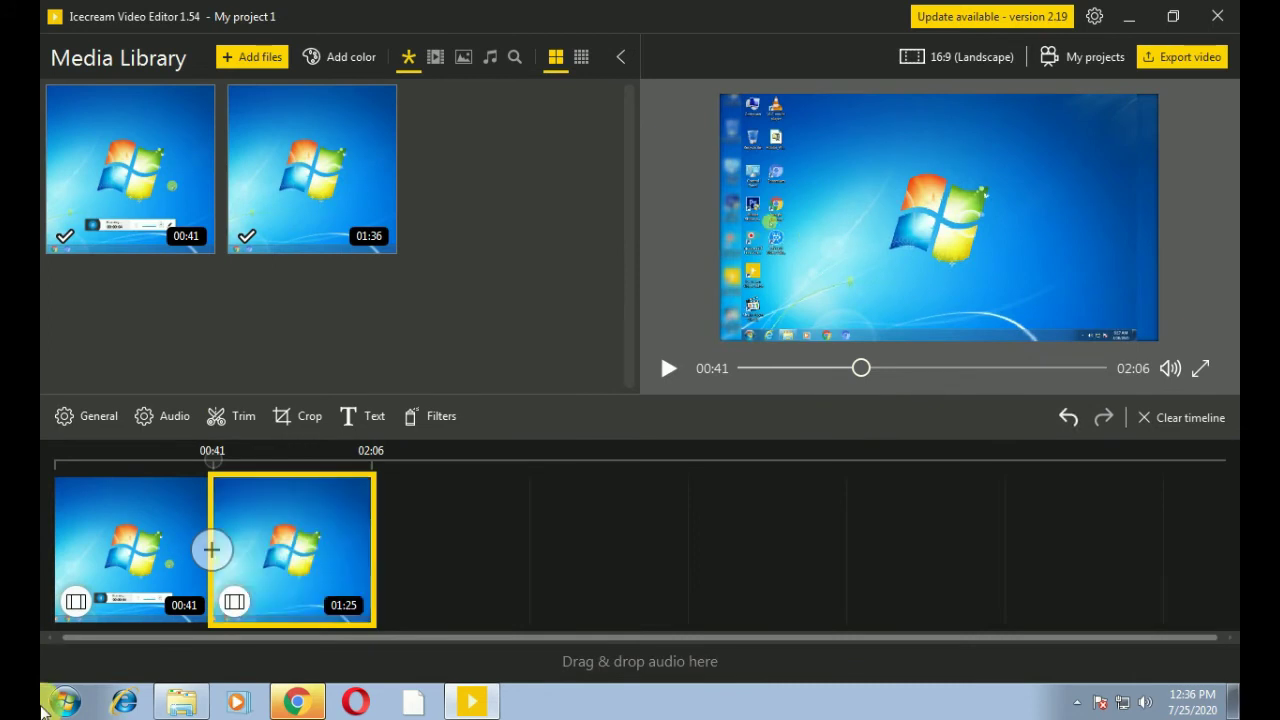
# Trim the first clip to start at 00:05 and cut its end slightly, for a length of 00:35
pyautogui.click(115, 540)
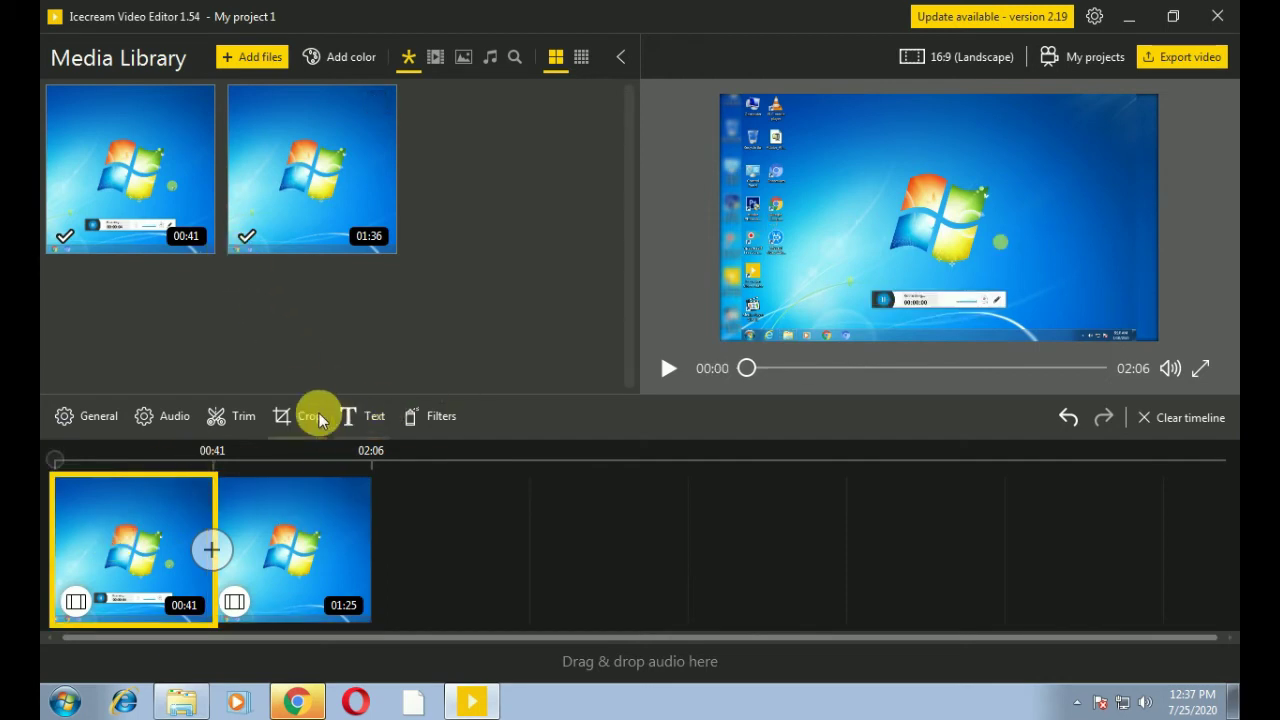
pyautogui.click(229, 418)
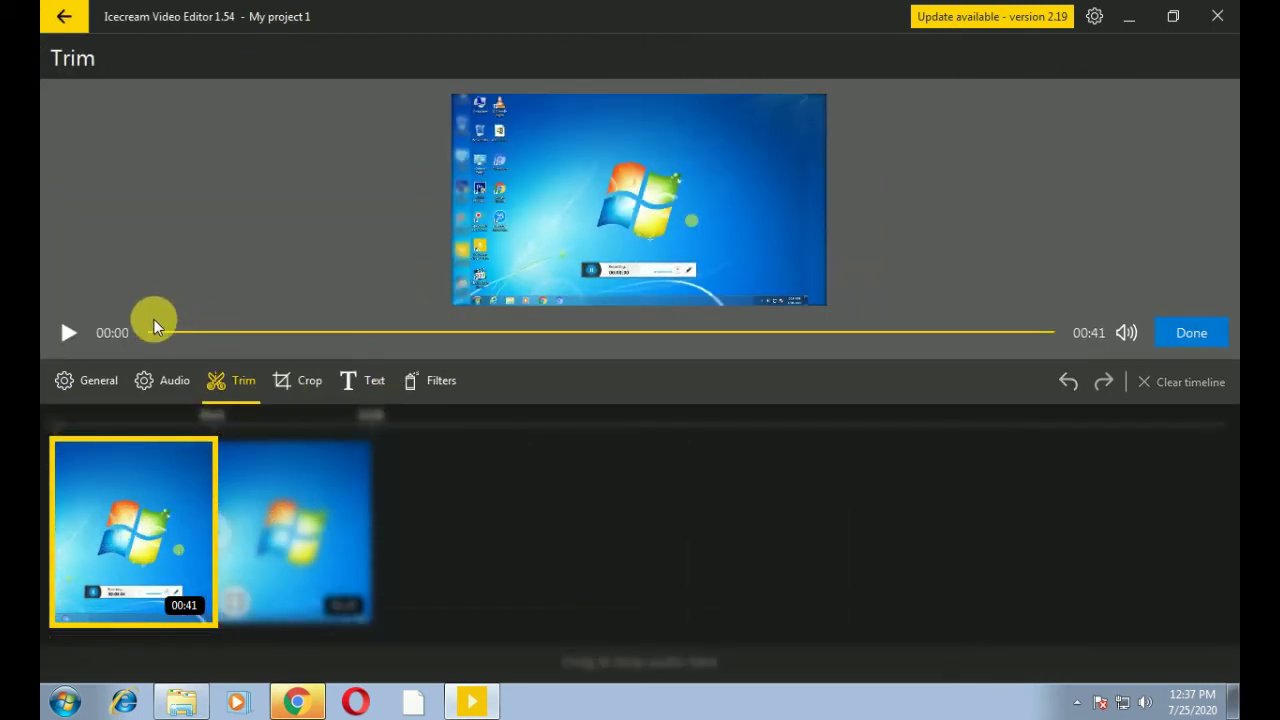
pyautogui.moveTo(140, 305); pyautogui.dragTo(592, 318)
pyautogui.moveTo(481, 330); pyautogui.dragTo(252, 330)
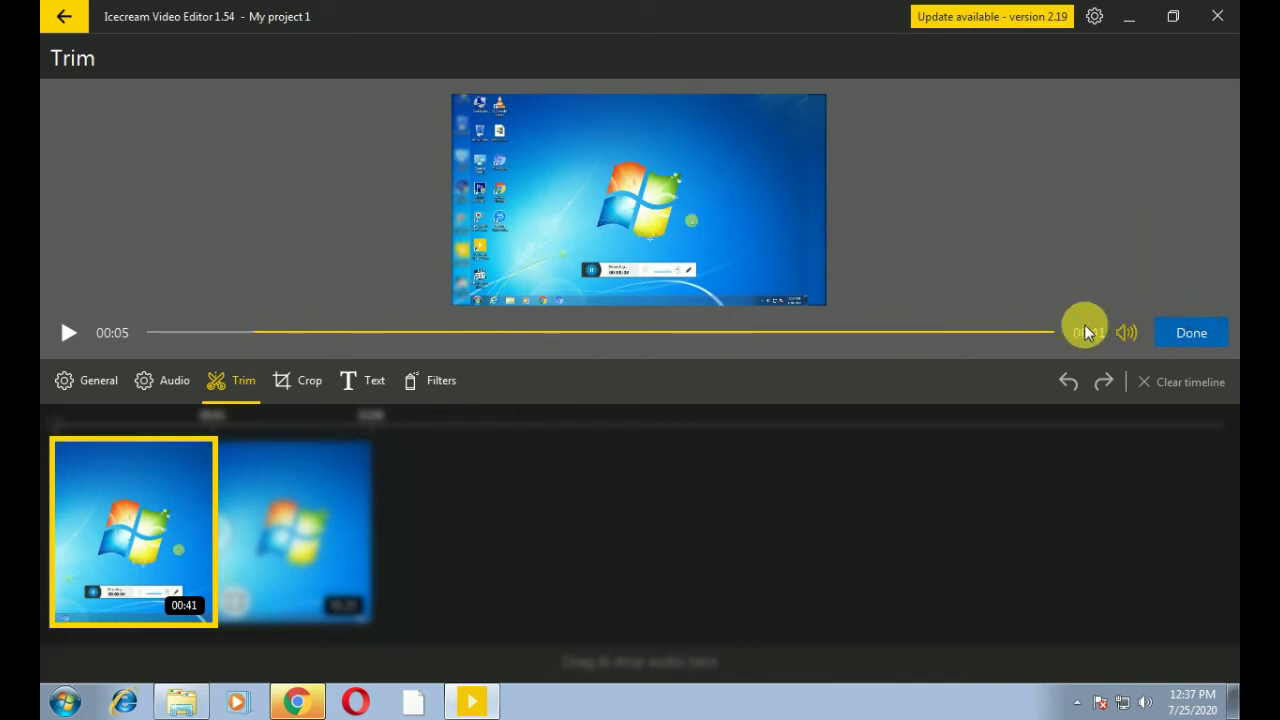
pyautogui.moveTo(1058, 318); pyautogui.dragTo(1020, 322)
pyautogui.click(1188, 334)
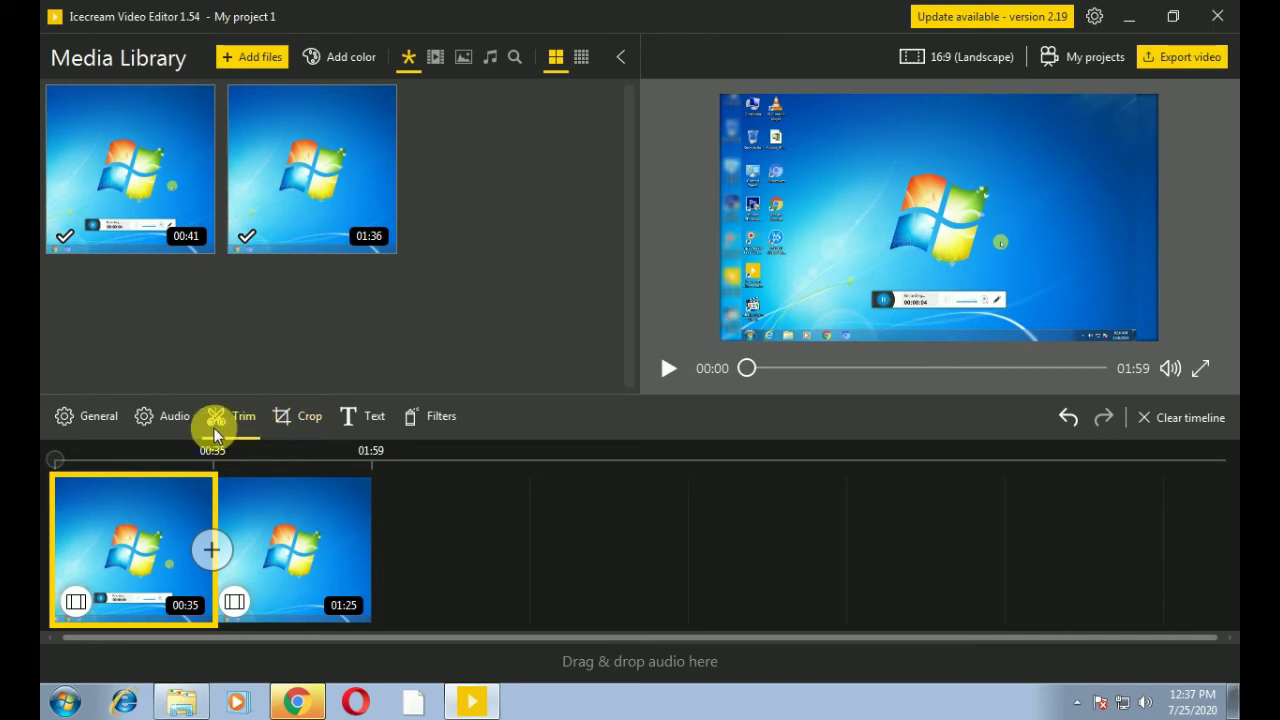
# Set the first clip's brightness to 69 and speed to x1.5, and preview the result
pyautogui.click(98, 416)
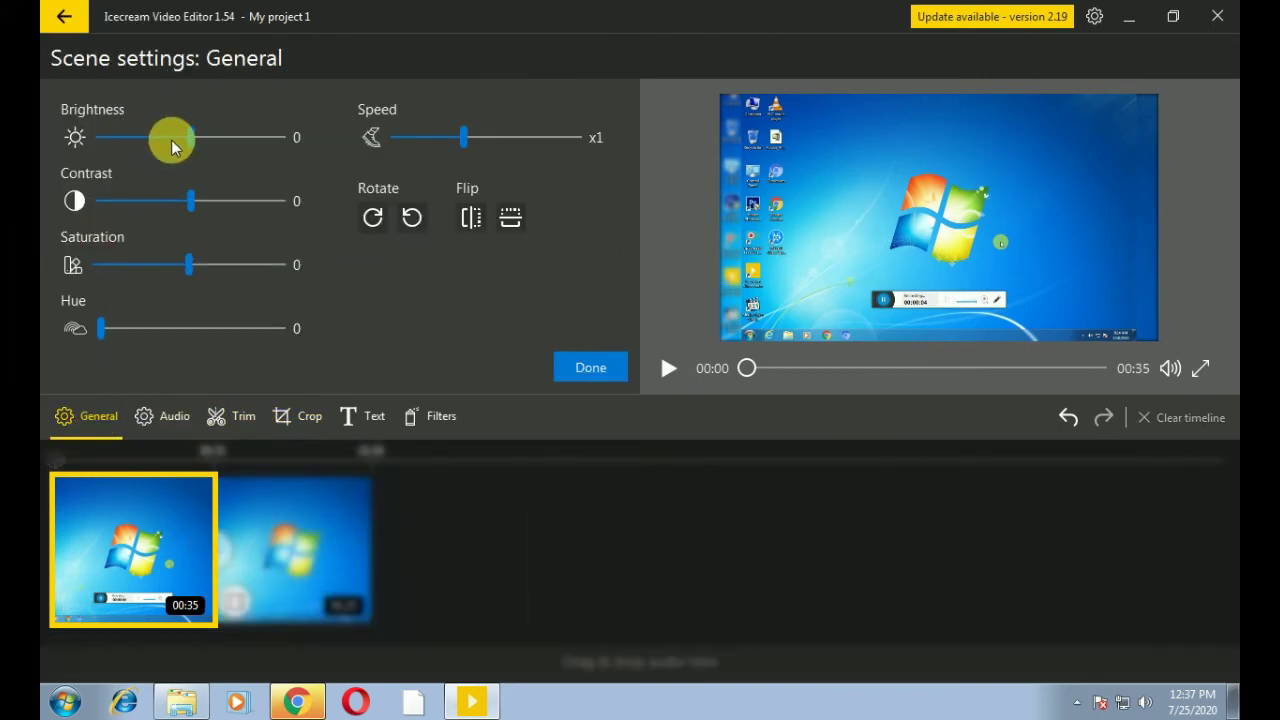
pyautogui.moveTo(189, 138); pyautogui.dragTo(304, 152)
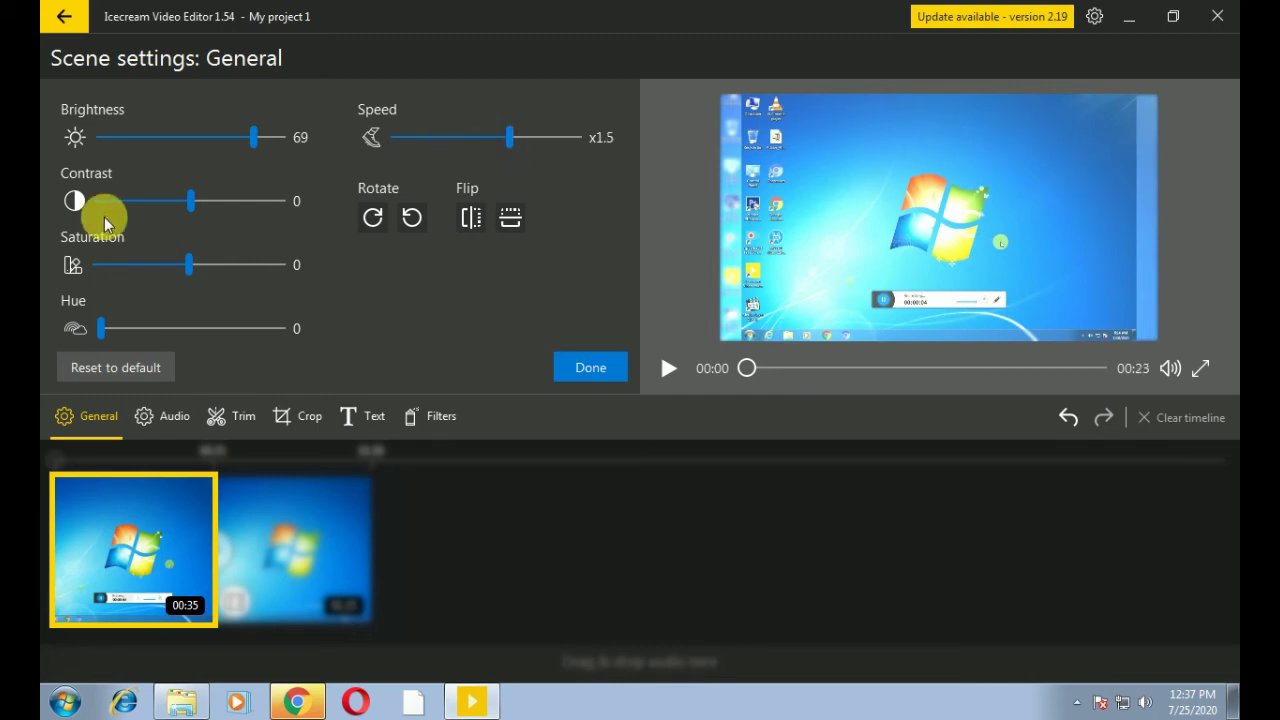
pyautogui.click(586, 368)
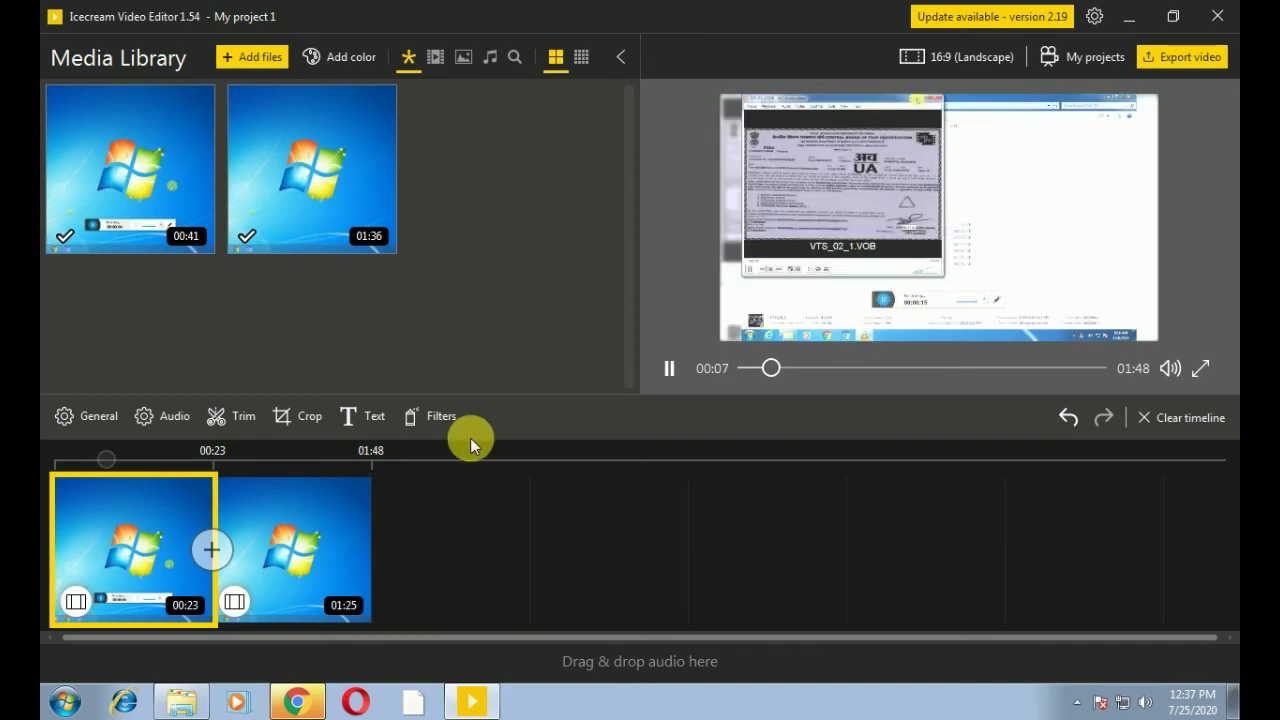
pyautogui.click(110, 443)
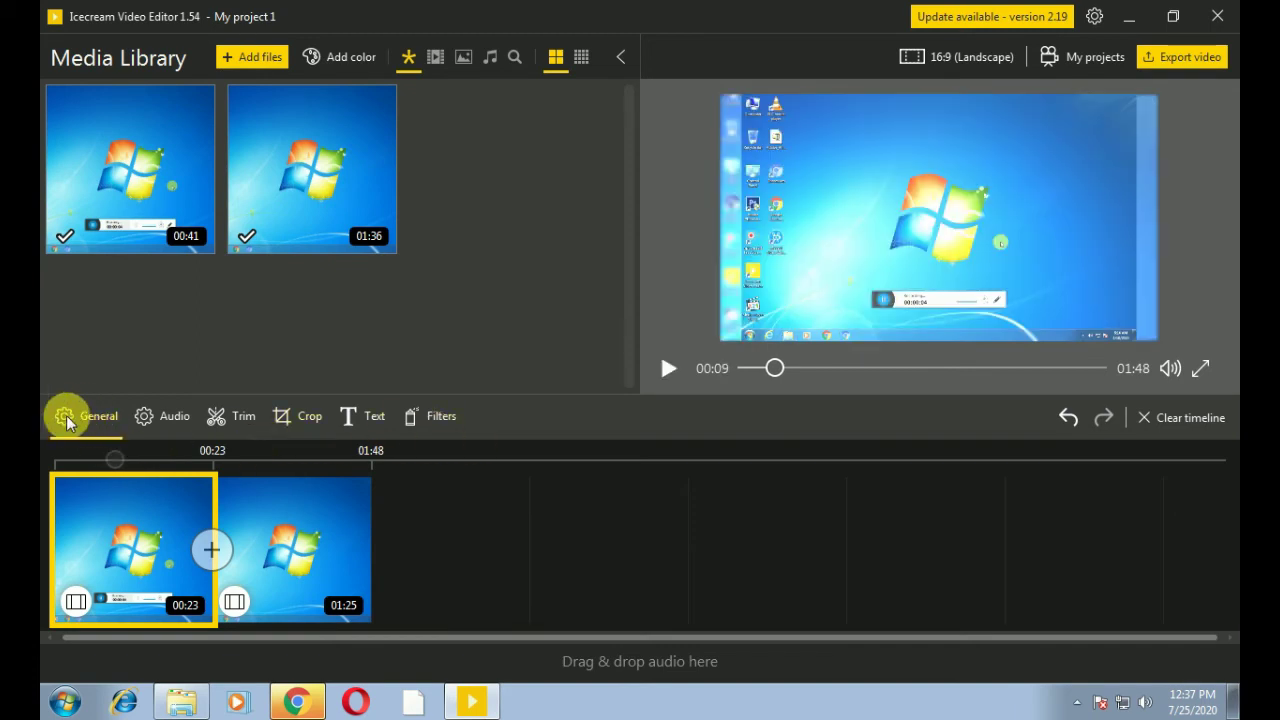
# Set the first clip's speed to x1.25, contrast to -15 and brightness to 2
pyautogui.click(63, 415)
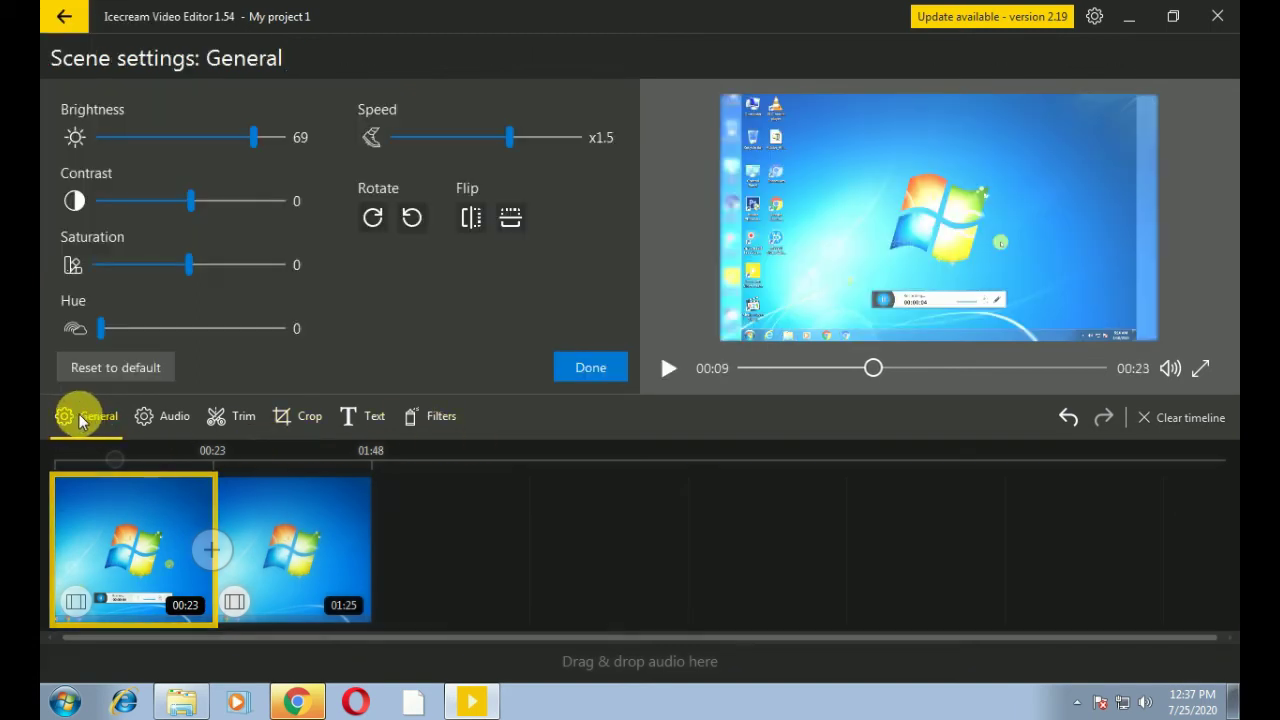
pyautogui.click(486, 141)
pyautogui.click(182, 201)
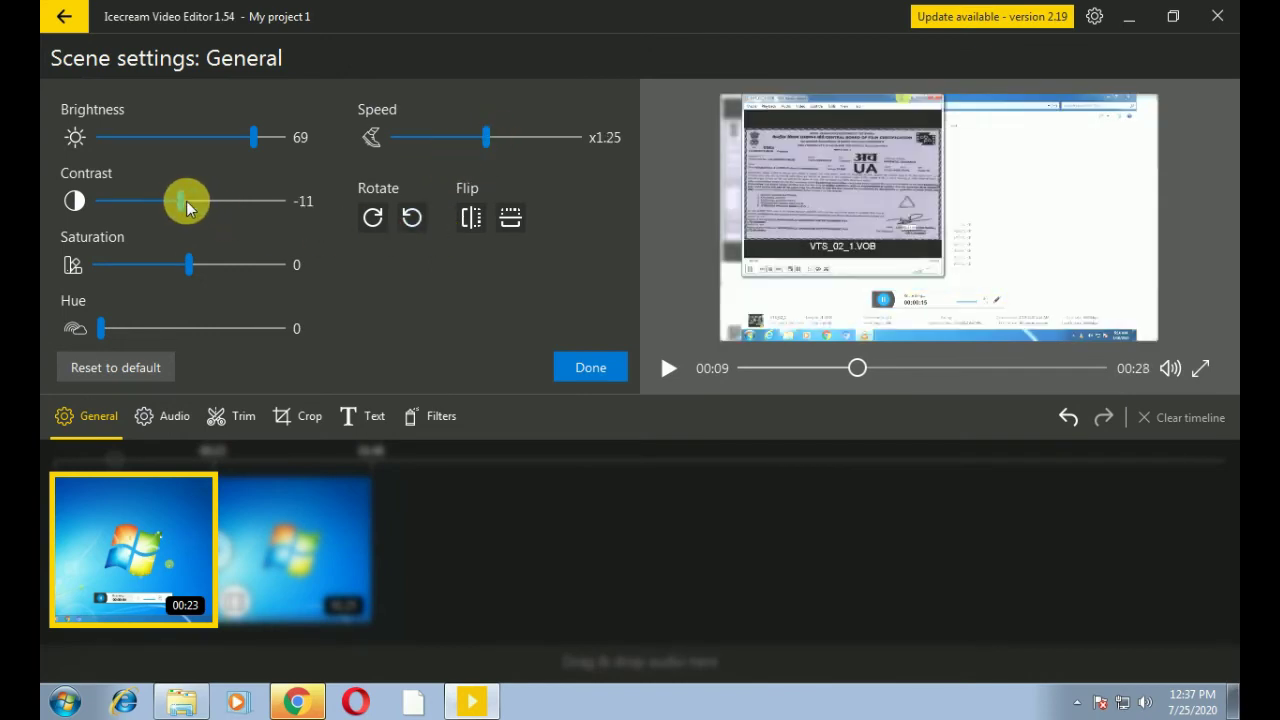
pyautogui.moveTo(187, 206)
pyautogui.mouseDown()
pyautogui.moveTo(306, 201)
pyautogui.moveTo(130, 202)
pyautogui.moveTo(177, 205)
pyautogui.mouseUp()
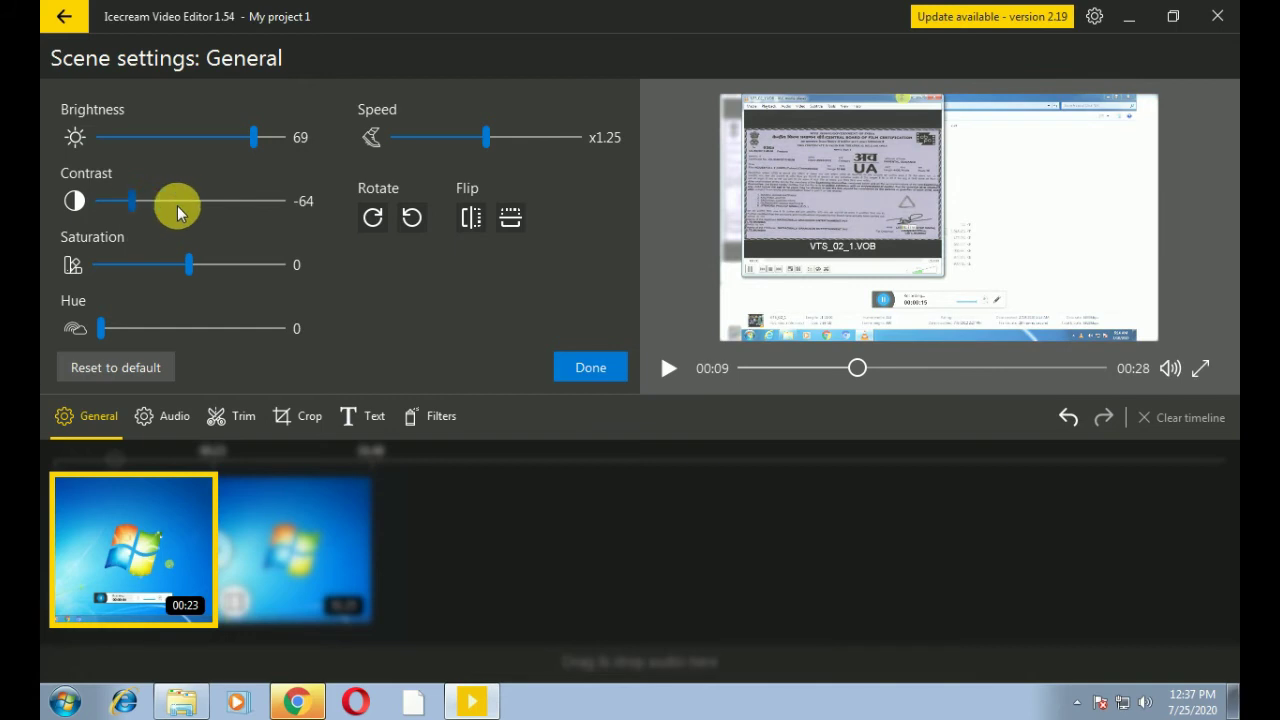
pyautogui.click(184, 141)
pyautogui.moveTo(150, 135); pyautogui.dragTo(193, 143)
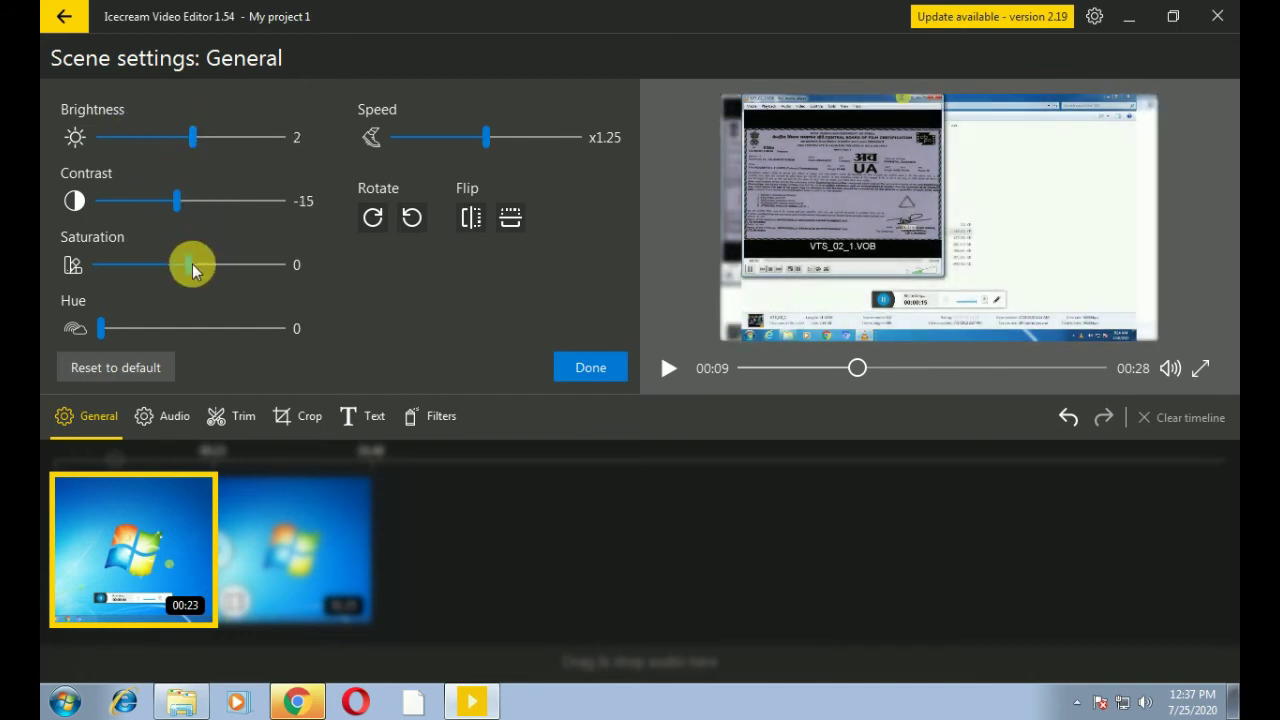
# Set the first clip's saturation to 5 and hue to 205, and apply the scene settings
pyautogui.moveTo(191, 264); pyautogui.dragTo(139, 270)
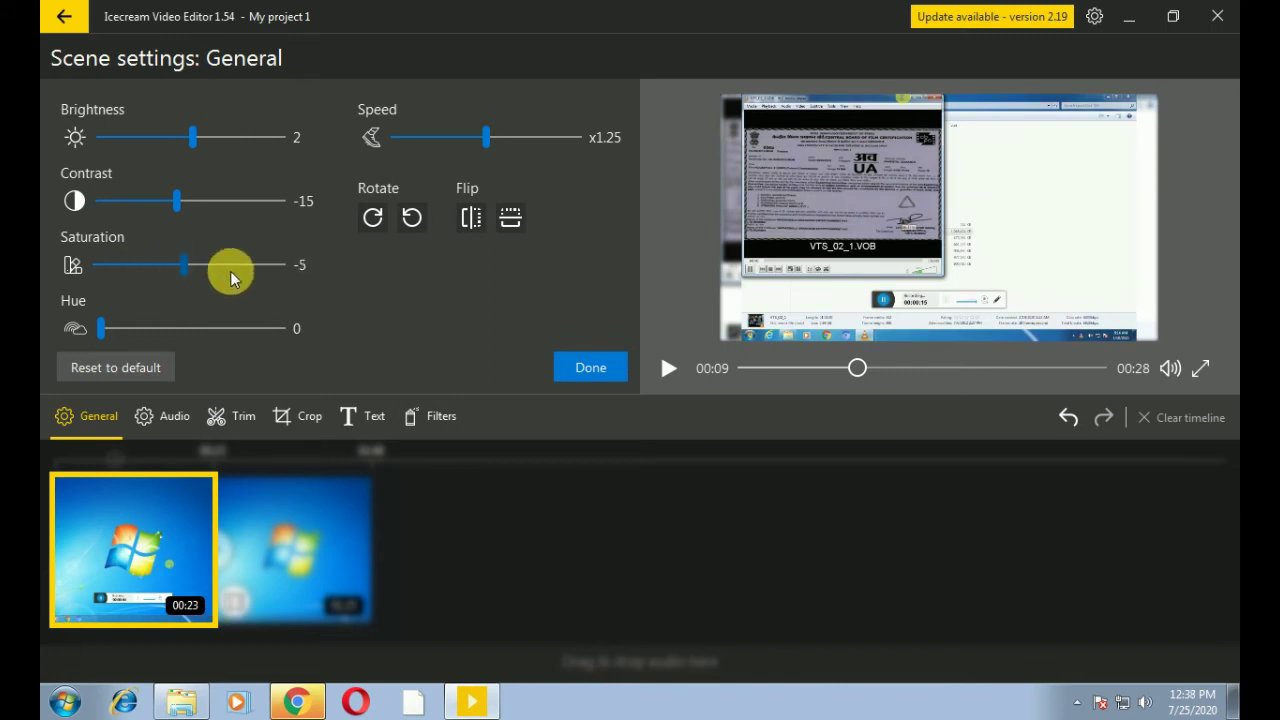
pyautogui.moveTo(292, 274); pyautogui.dragTo(194, 267)
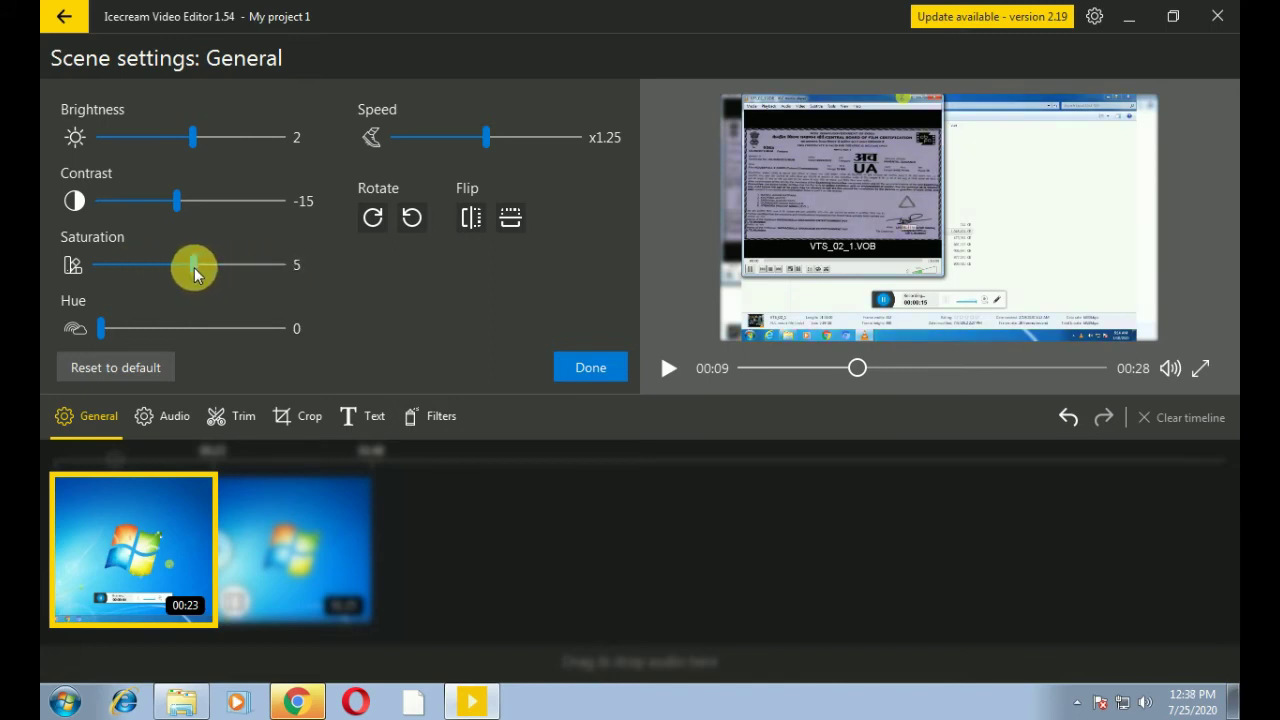
pyautogui.moveTo(151, 325); pyautogui.dragTo(206, 337)
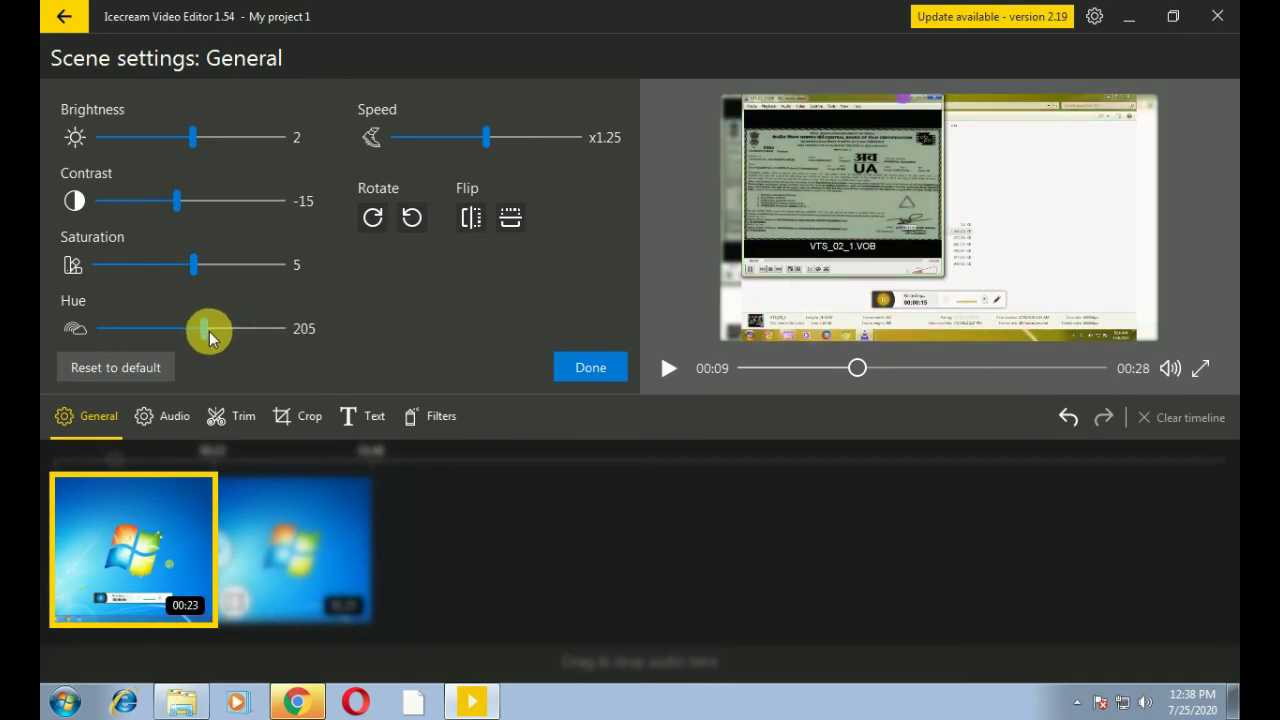
pyautogui.click(590, 367)
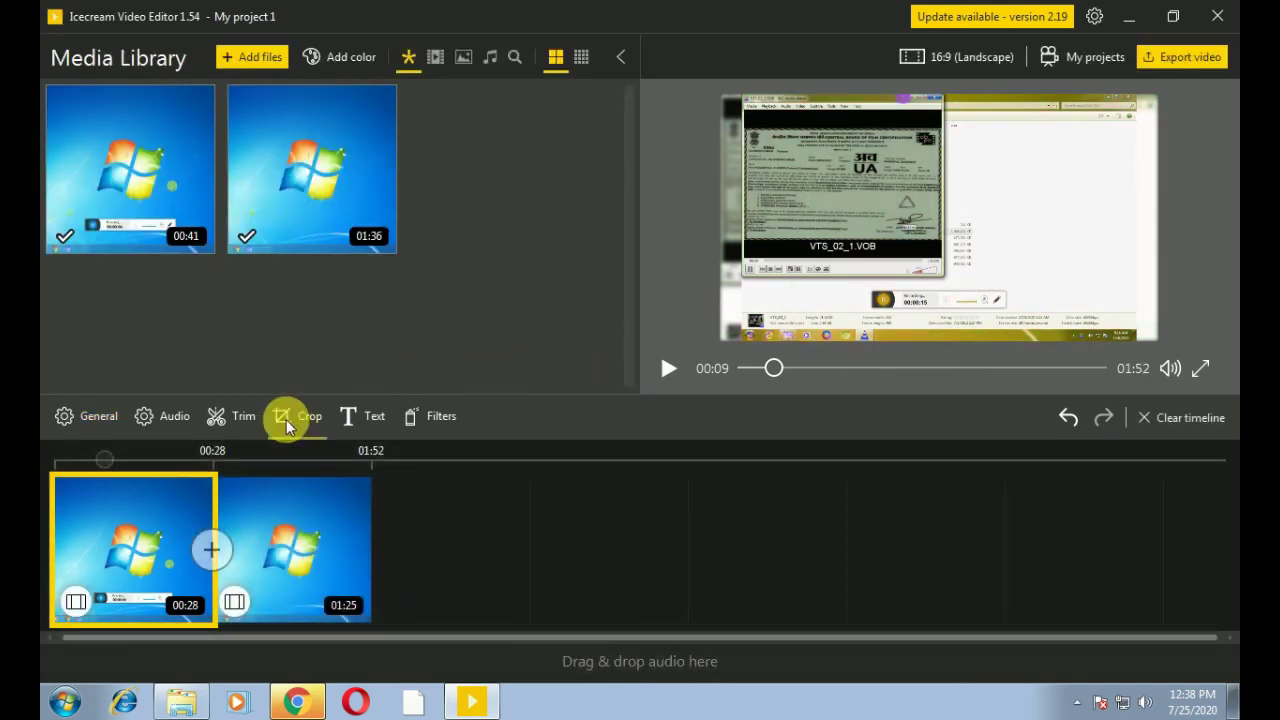
# Give the first clip's audio the Echo effect with a 00:05 fade-in and a 00:05 fade-out, and apply the audio settings
pyautogui.click(155, 424)
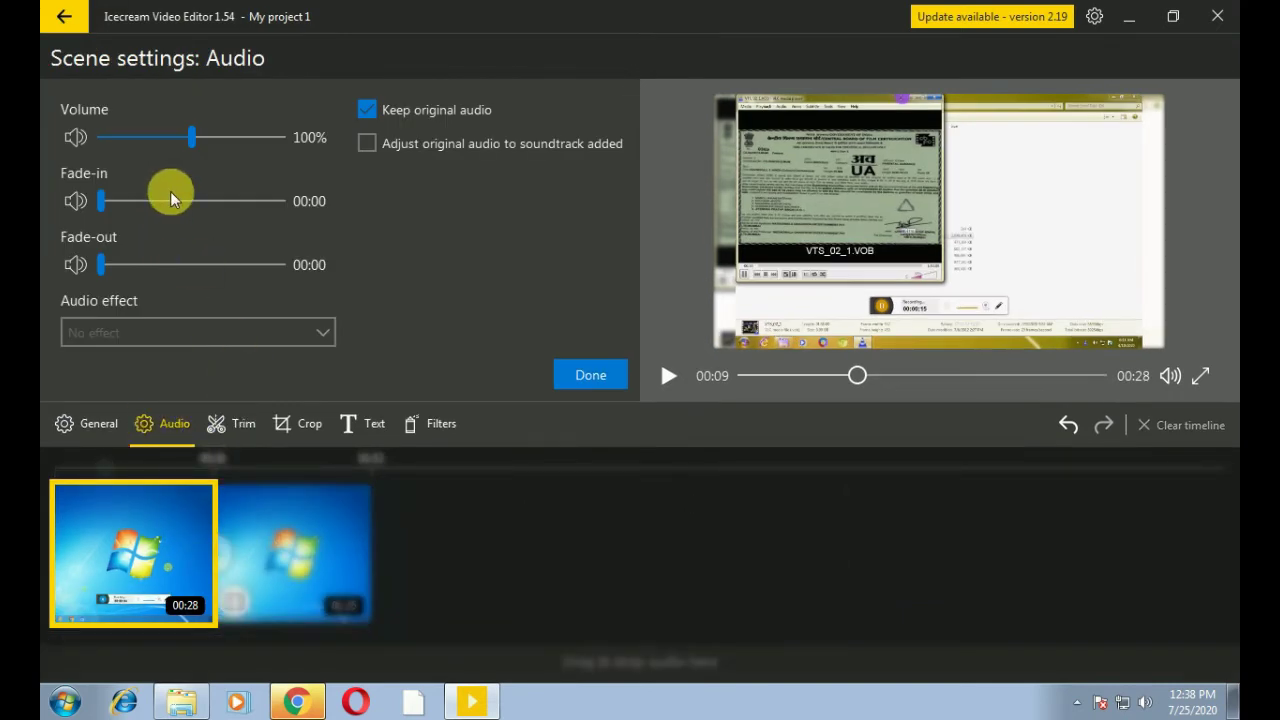
pyautogui.click(241, 330)
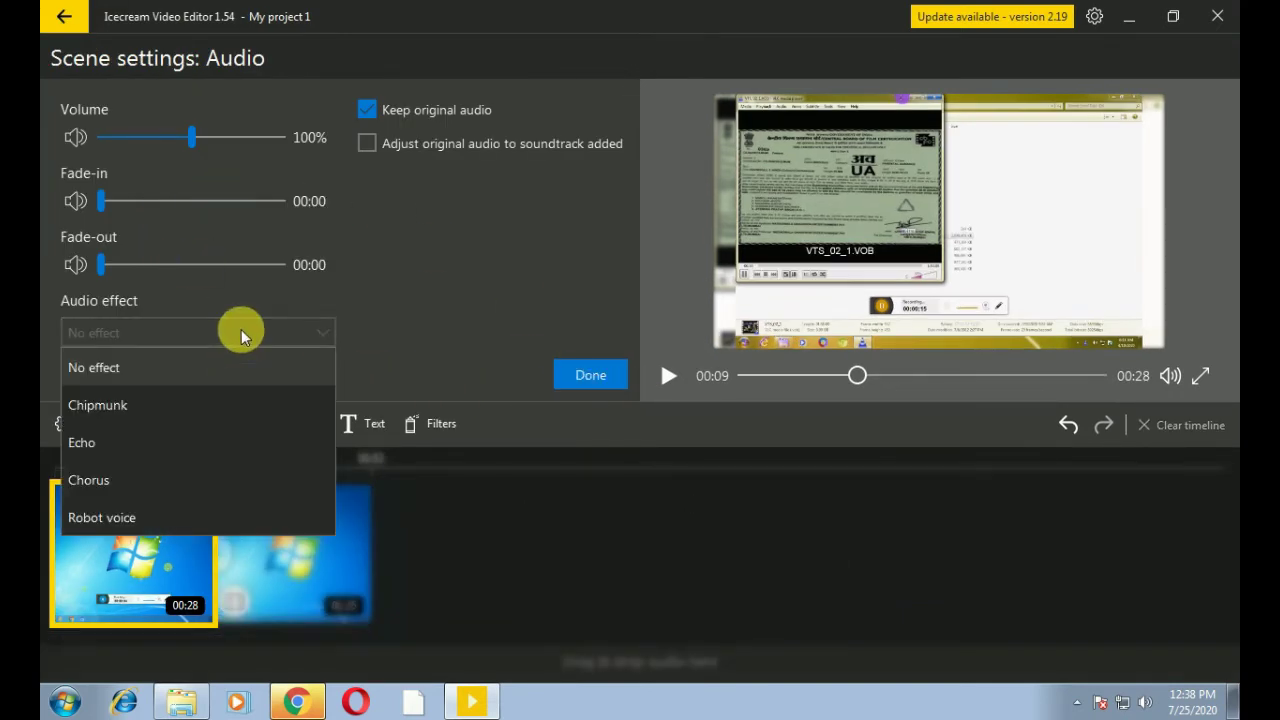
pyautogui.click(179, 434)
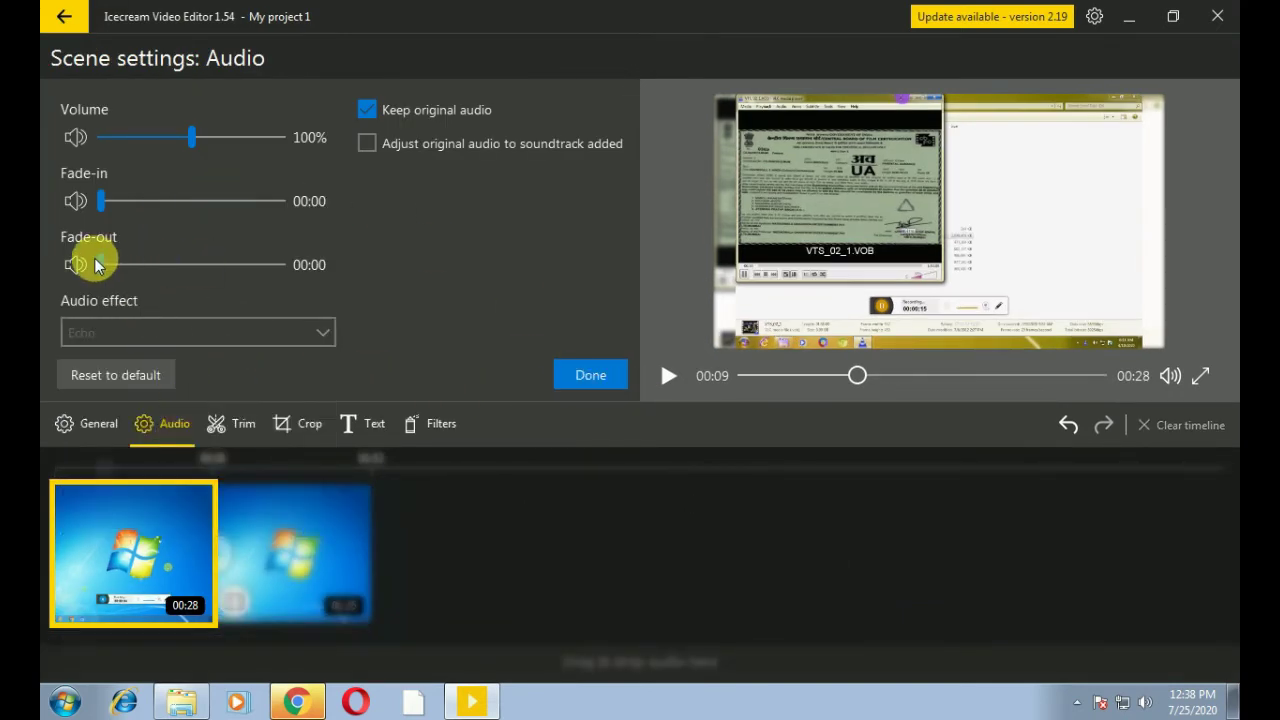
pyautogui.moveTo(106, 268); pyautogui.dragTo(168, 279)
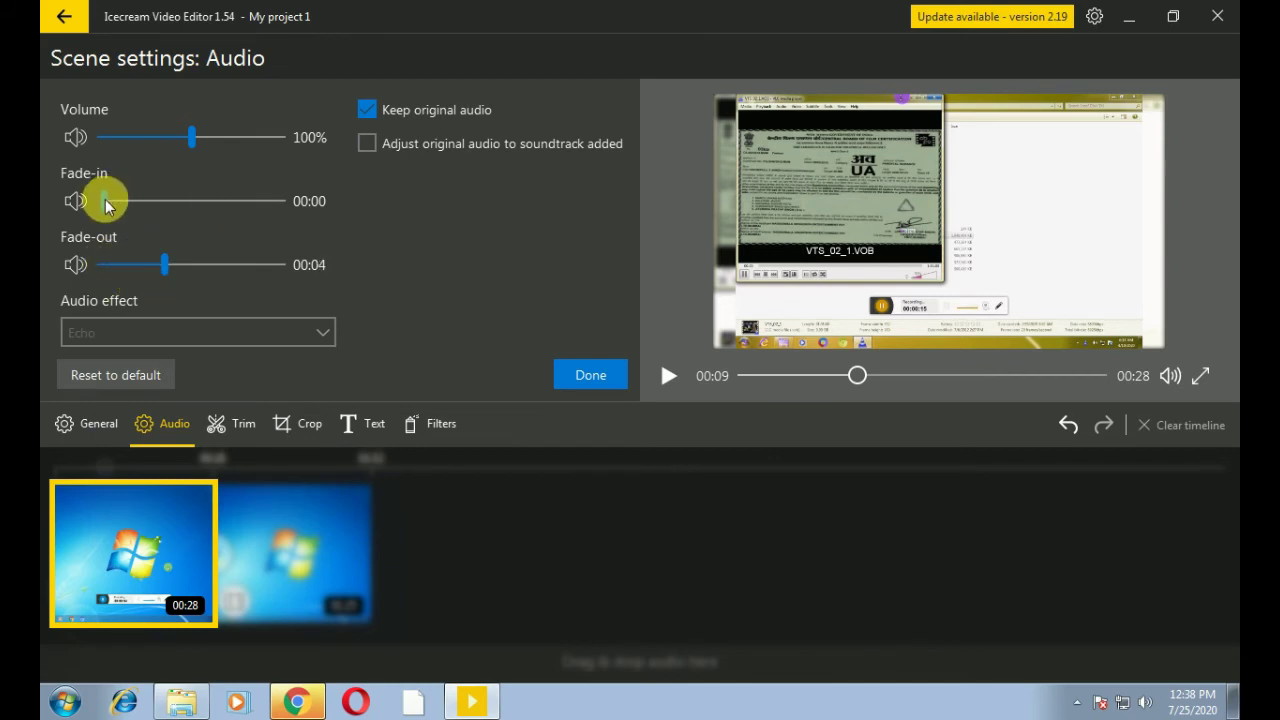
pyautogui.moveTo(102, 201); pyautogui.dragTo(192, 201)
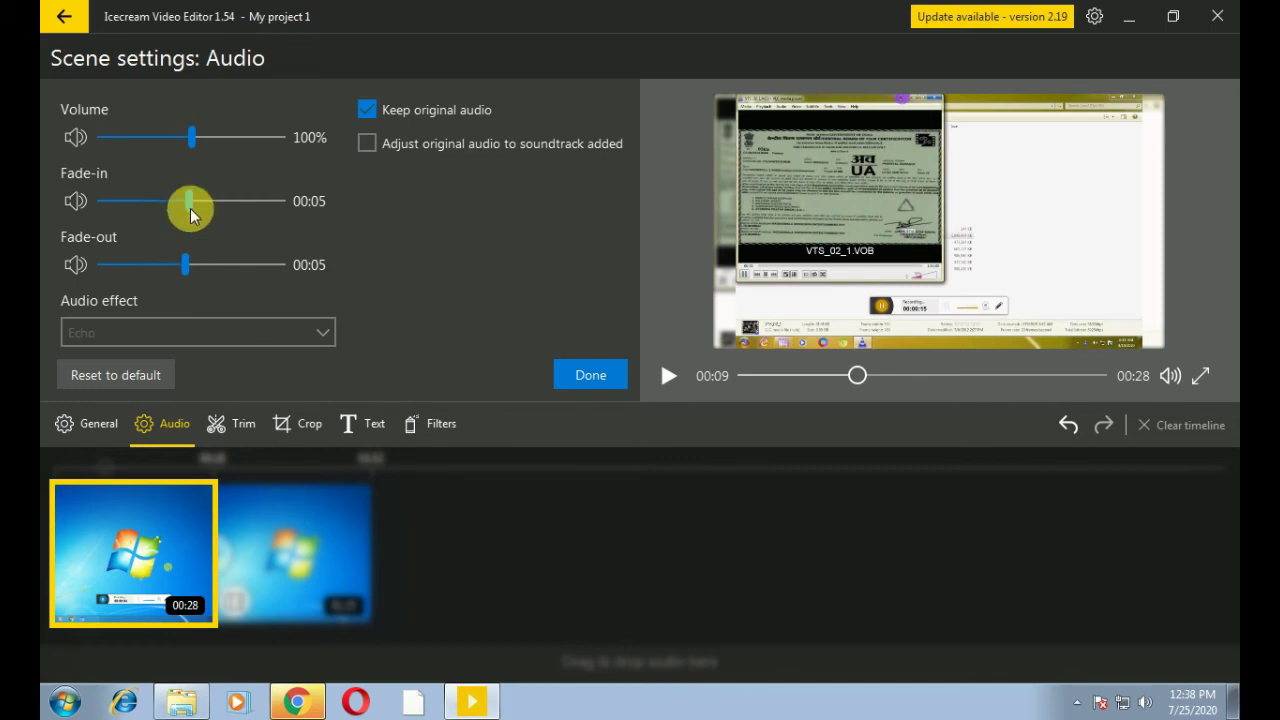
pyautogui.click(566, 373)
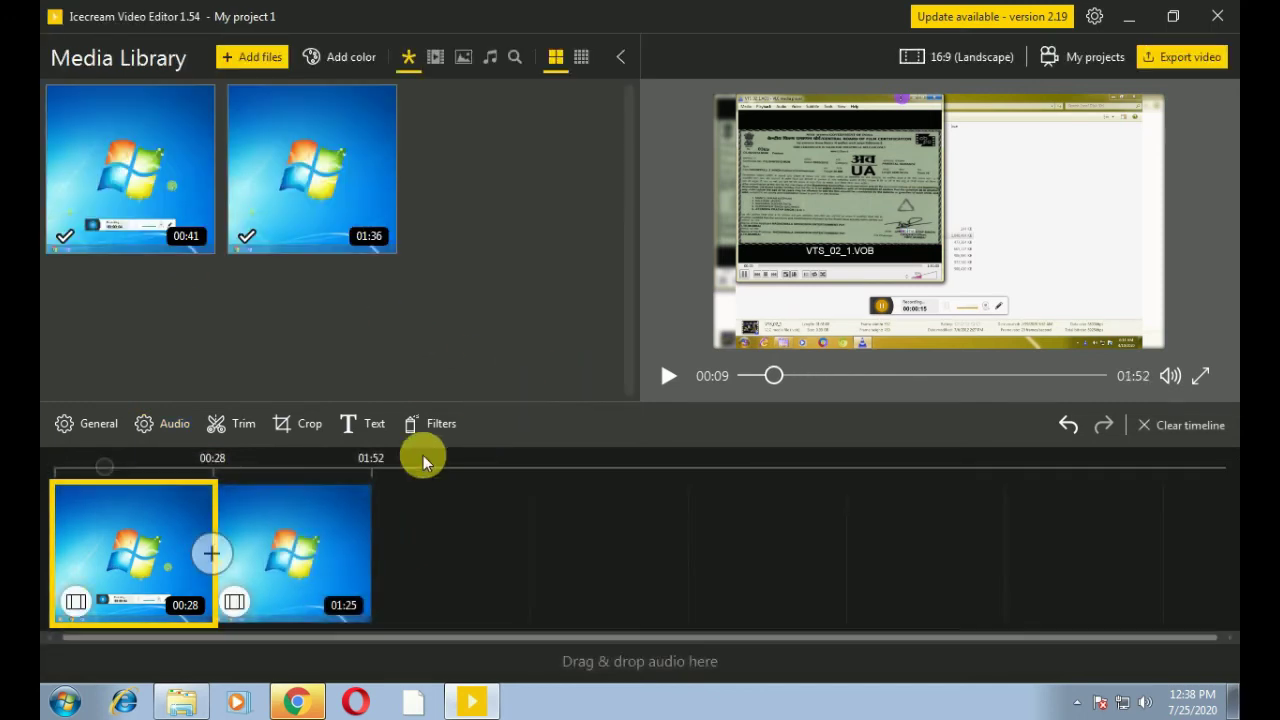
# Trim more off the start of the first clip, for a length of 00:24, and change its size from Scale to fit to Crop
pyautogui.click(244, 424)
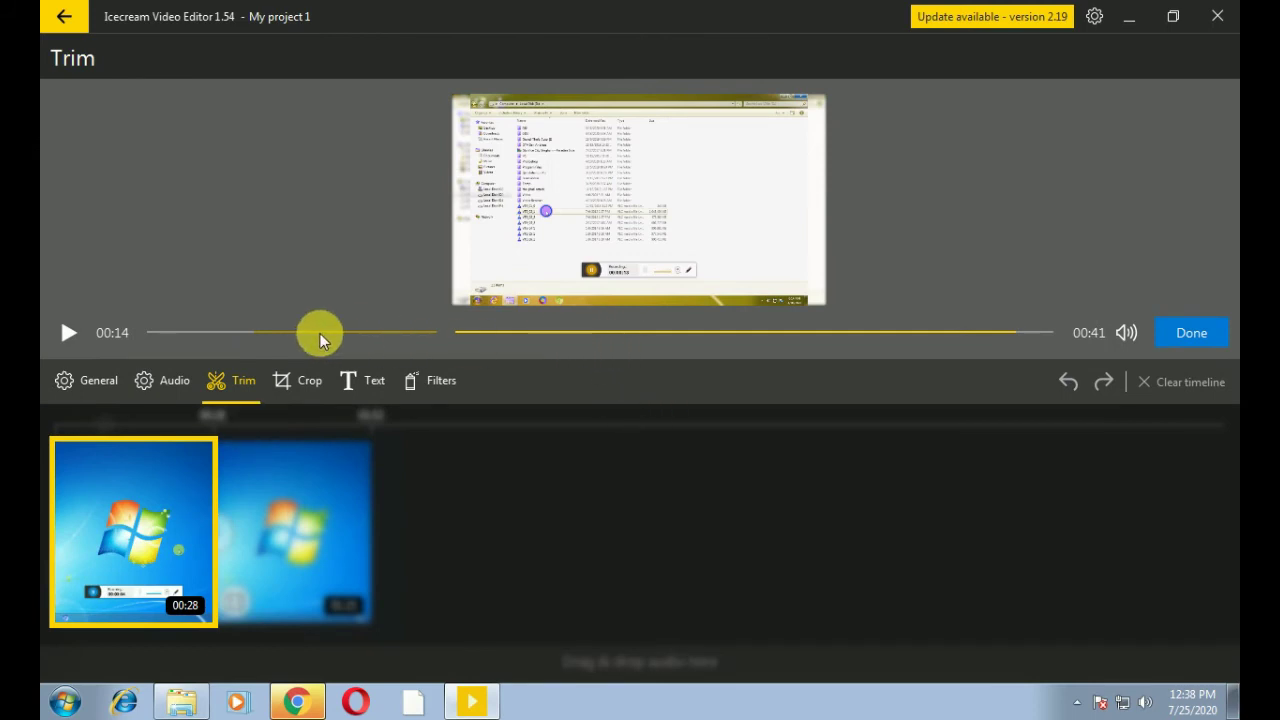
pyautogui.moveTo(240, 316); pyautogui.dragTo(340, 318)
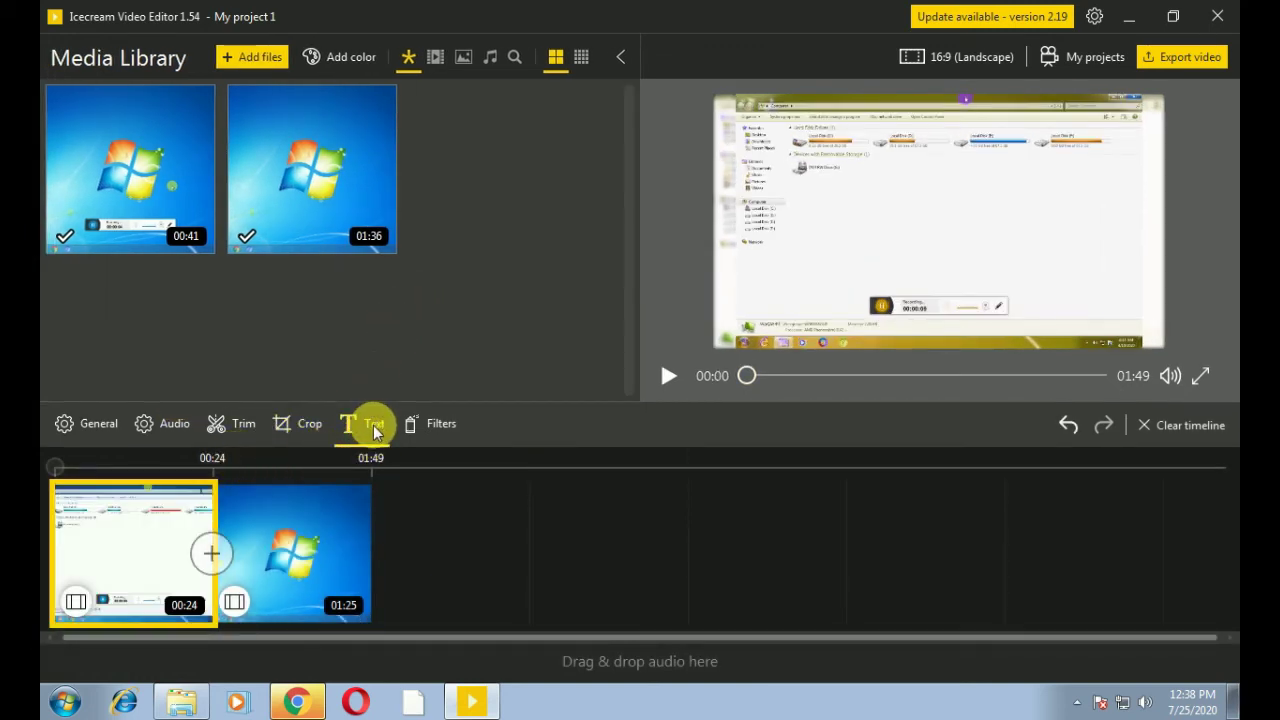
pyautogui.click(298, 425)
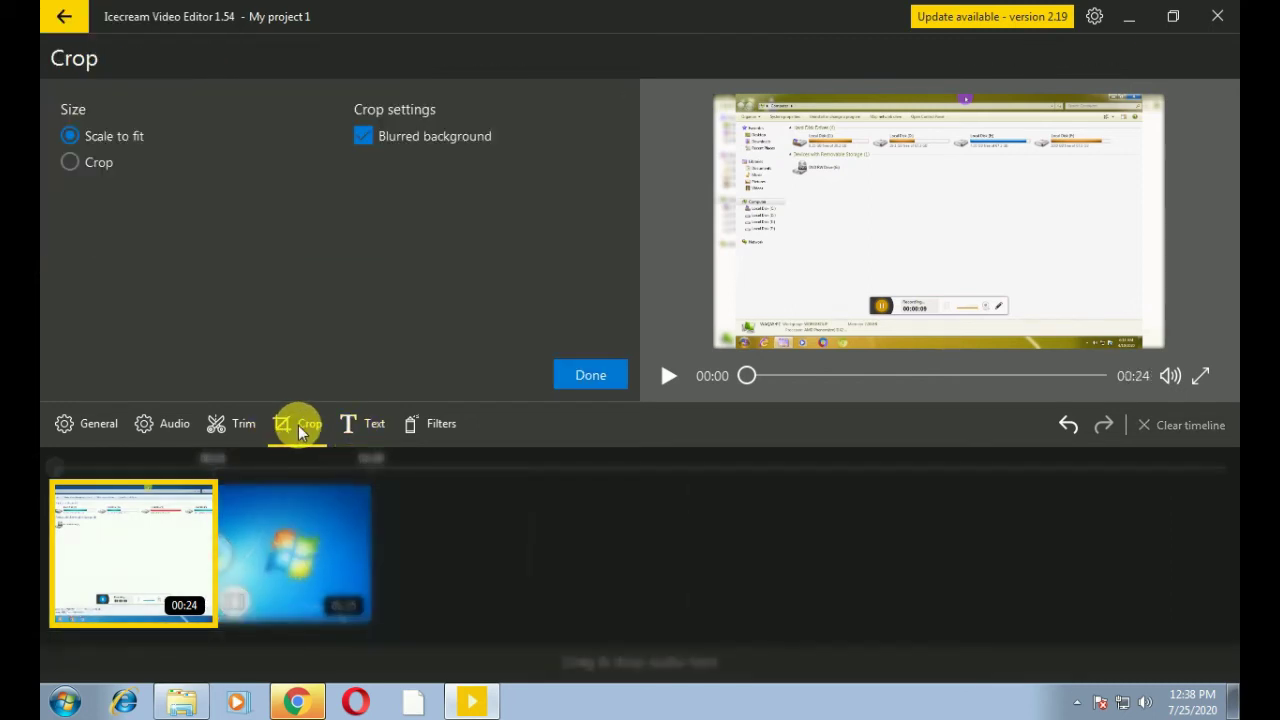
pyautogui.click(598, 378)
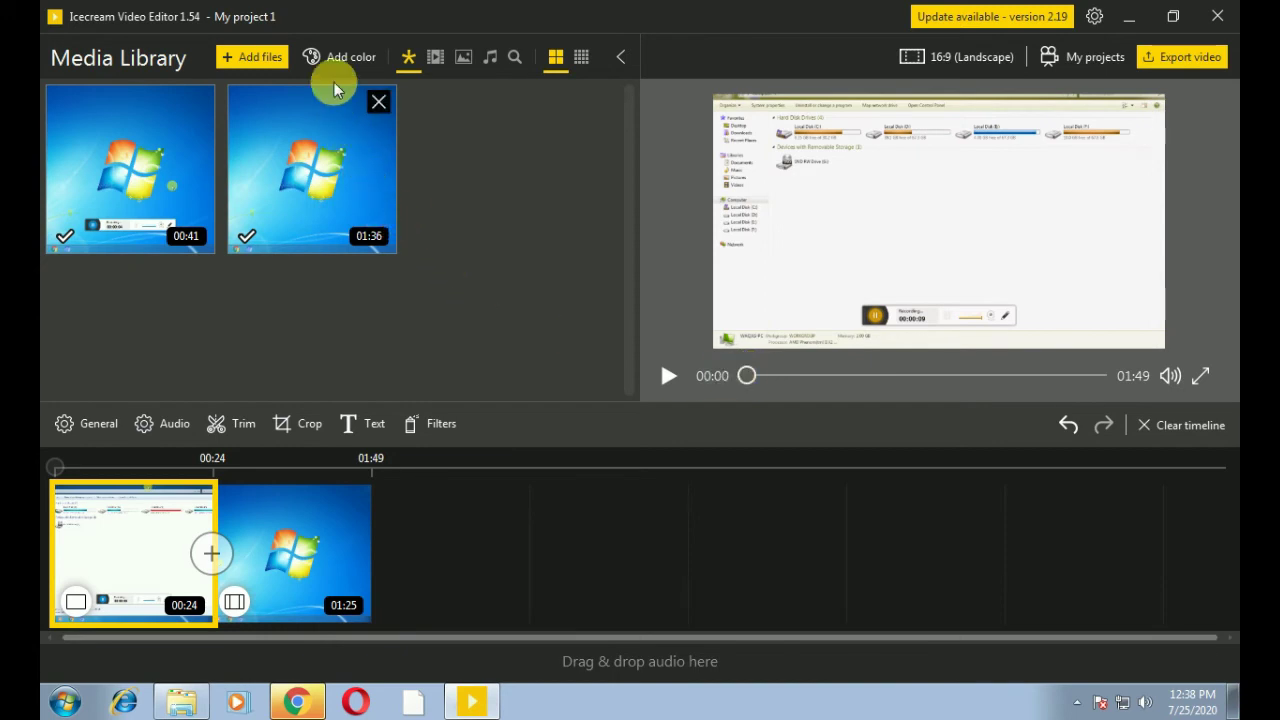
pyautogui.click(265, 62)
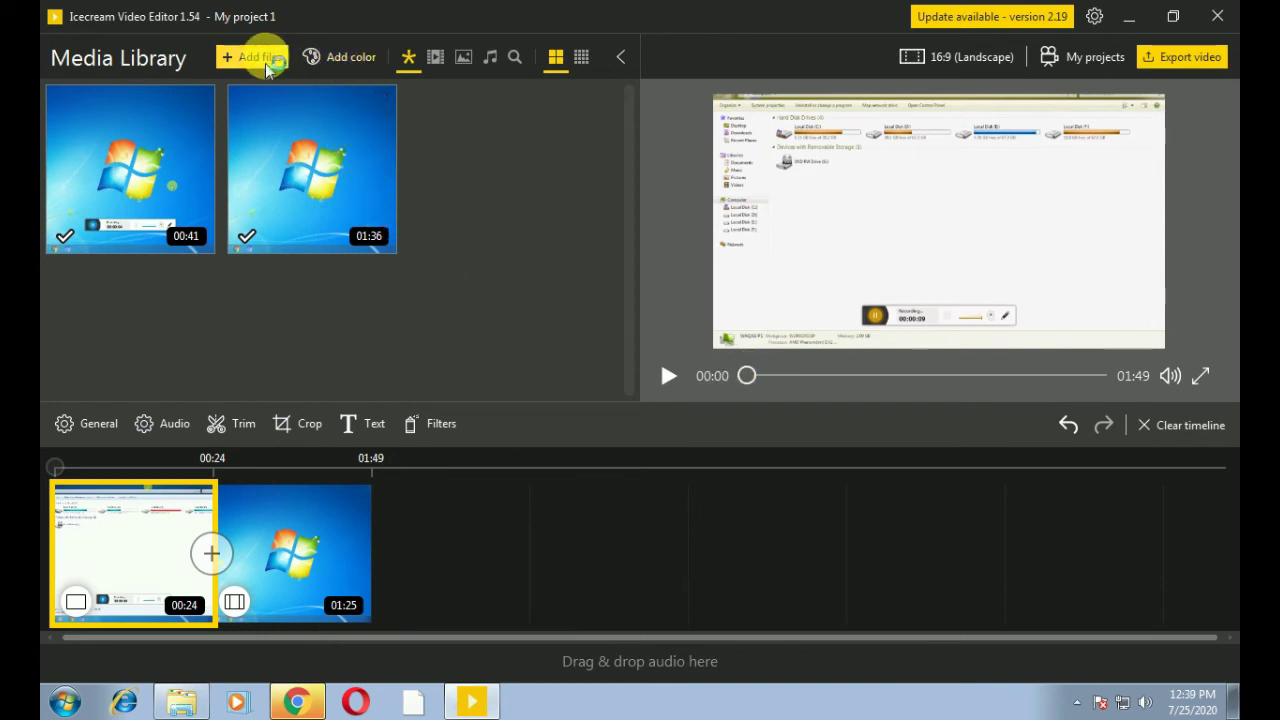
# Add the text "Bukhari Reality TV" to the first clip
pyautogui.click(355, 430)
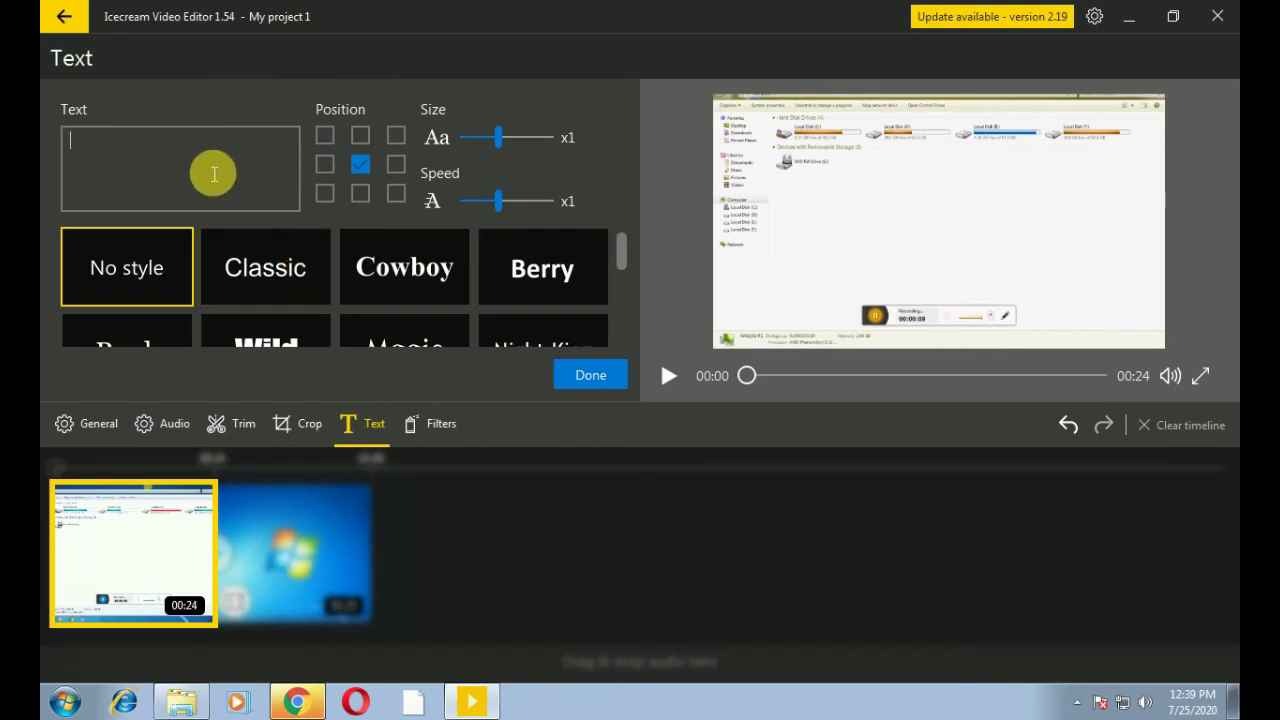
pyautogui.write('Buk')
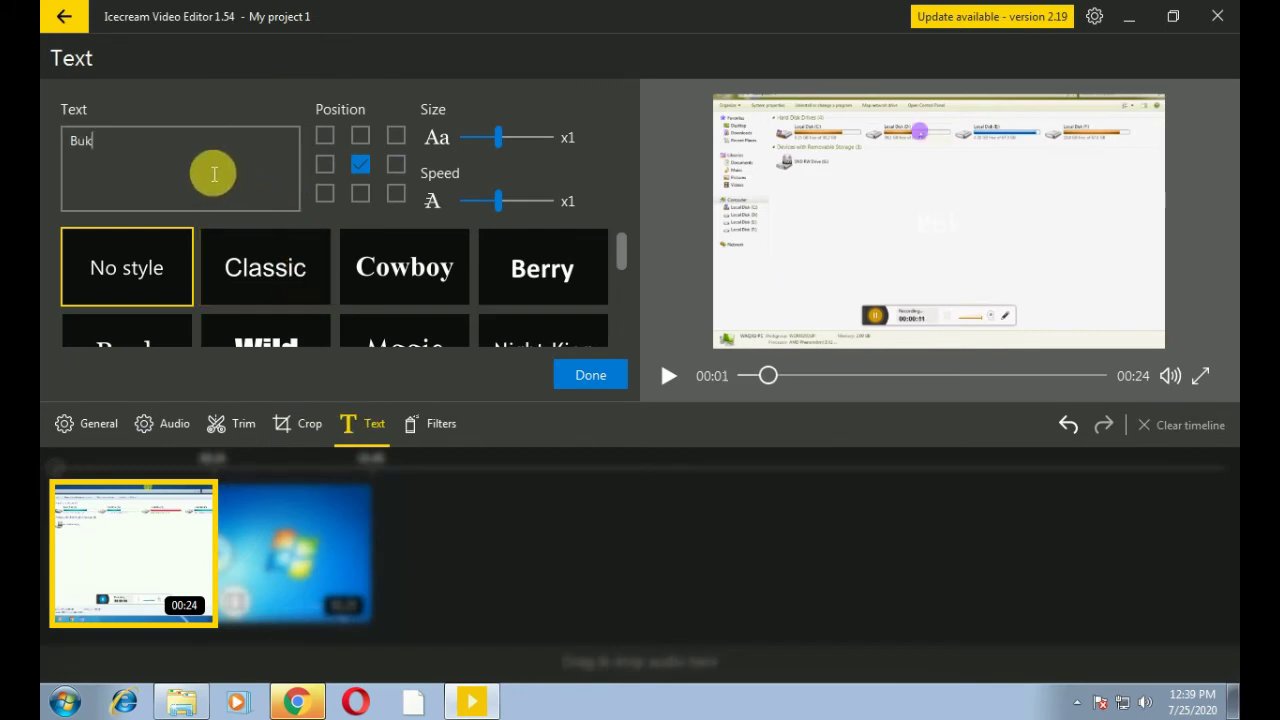
pyautogui.write('hari Reality TV')
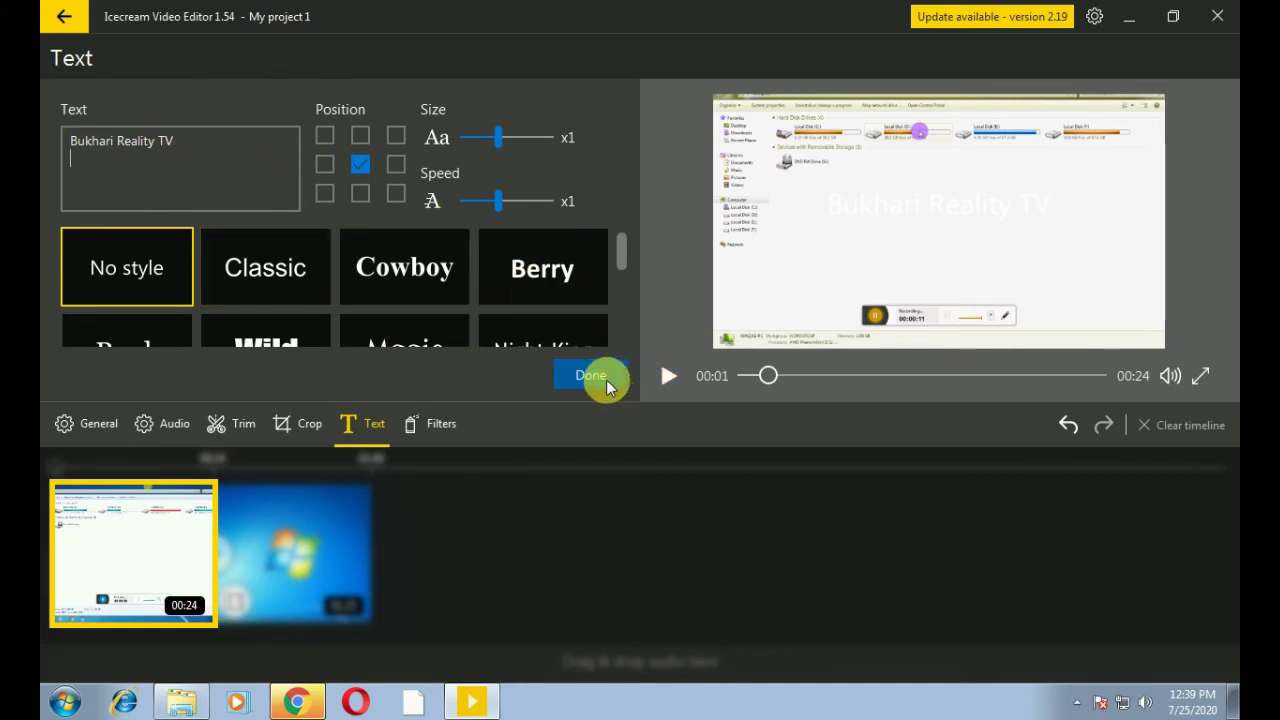
# Try the Classic, Cowboy, Berry, Verda, Bloom, Glass and Massacre styles on the clip's text
pyautogui.click(286, 270)
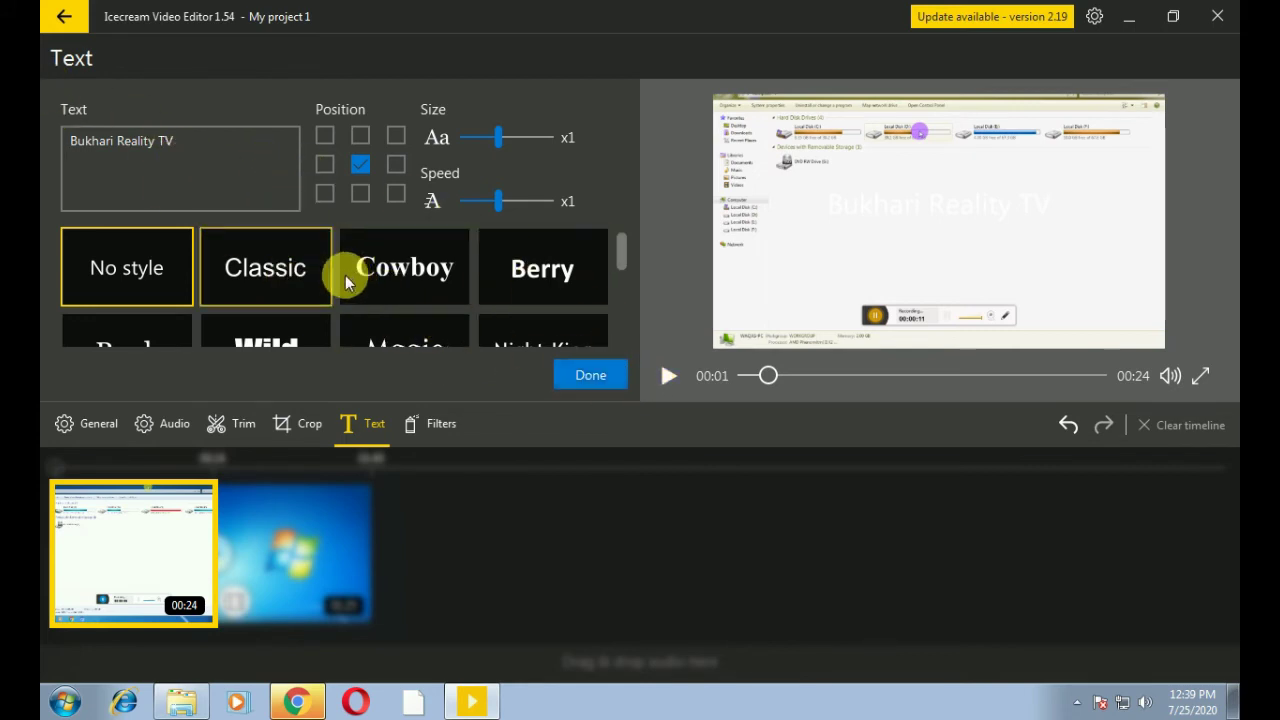
pyautogui.click(415, 271)
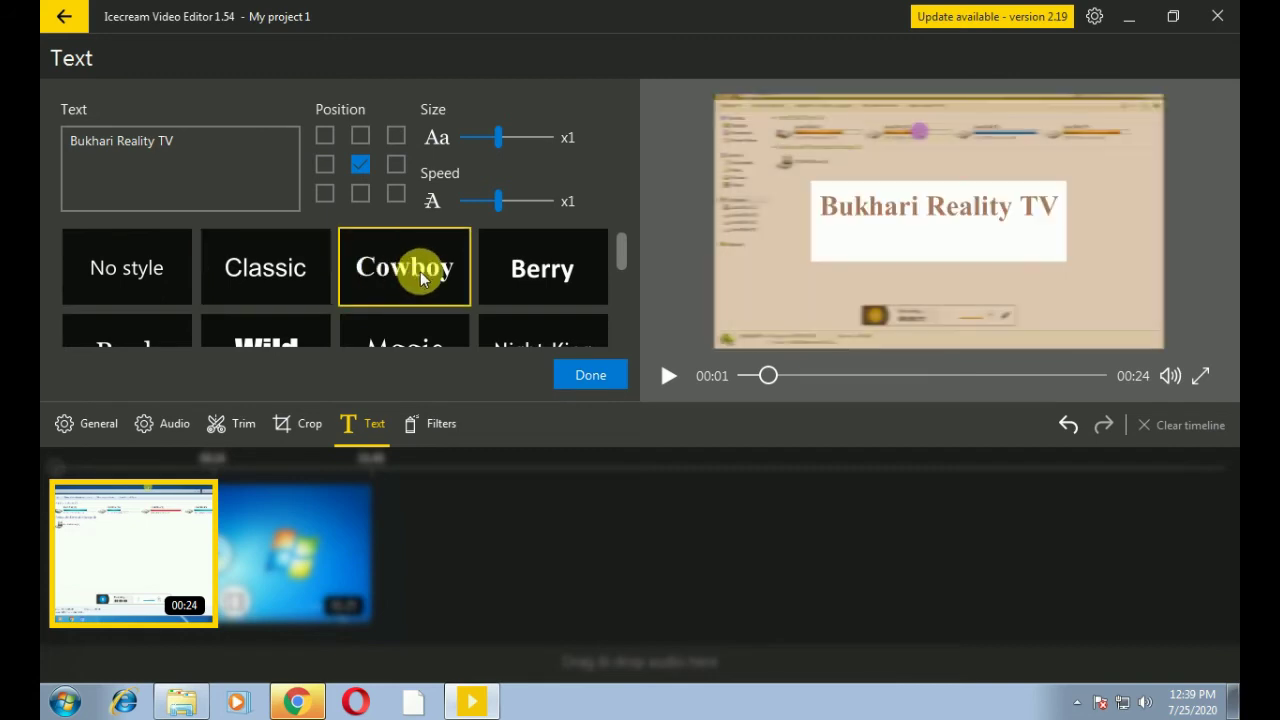
pyautogui.click(547, 277)
pyautogui.scroll(-3, 237, 284)
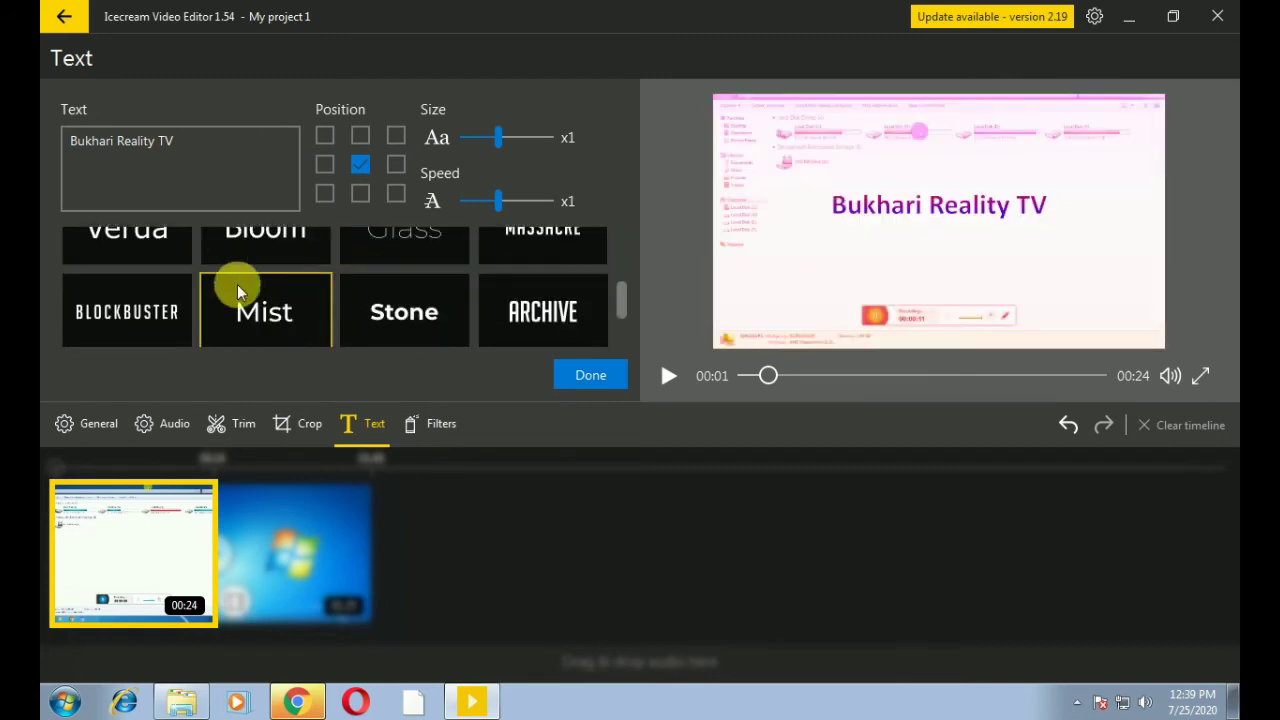
pyautogui.click(140, 252)
pyautogui.scroll(1, 190, 297)
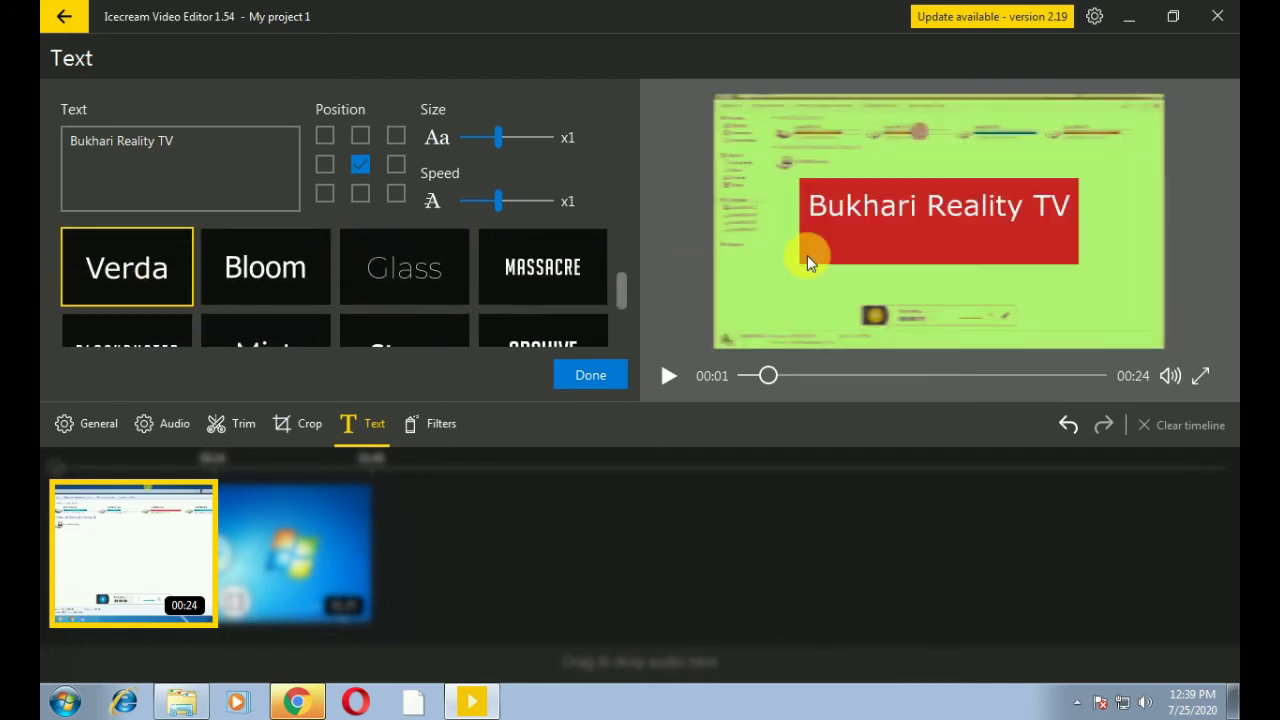
pyautogui.click(255, 290)
pyautogui.click(408, 268)
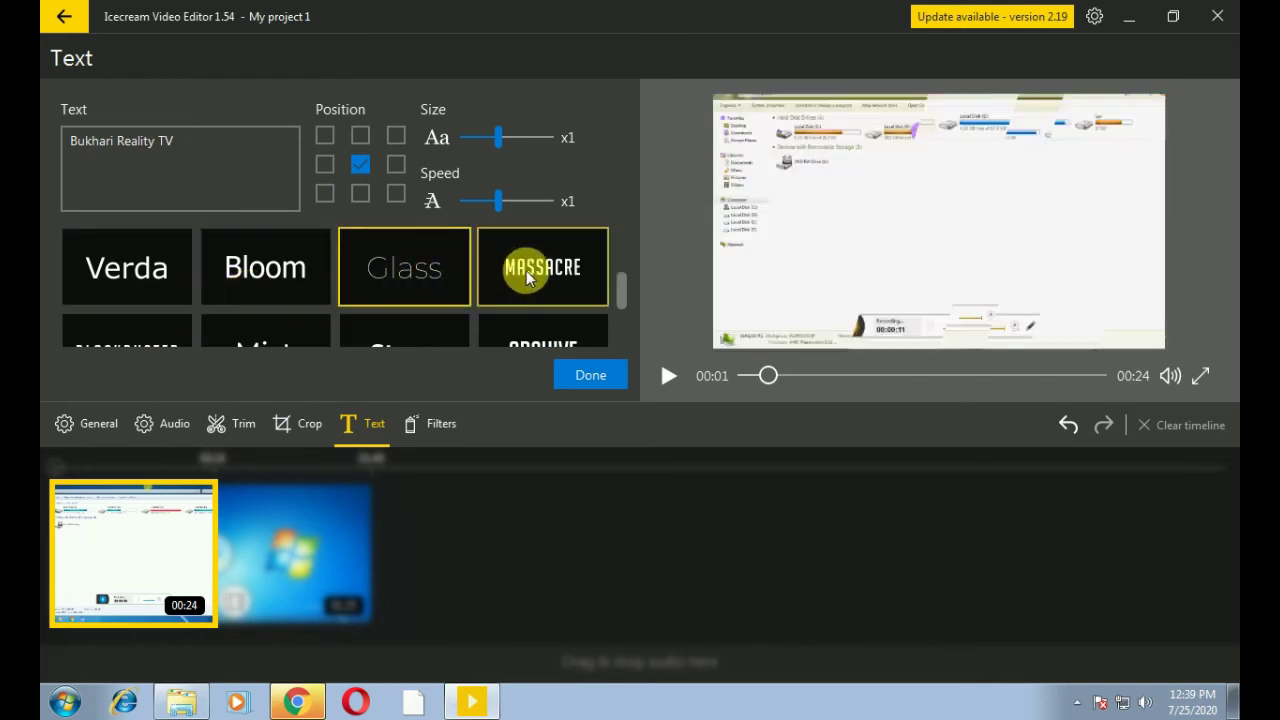
pyautogui.click(546, 278)
# Try the Archive, Stone, Mist, Blockbuster, Wild West and Vertigo styles on the clip's text
pyautogui.scroll(-1, 621, 290)
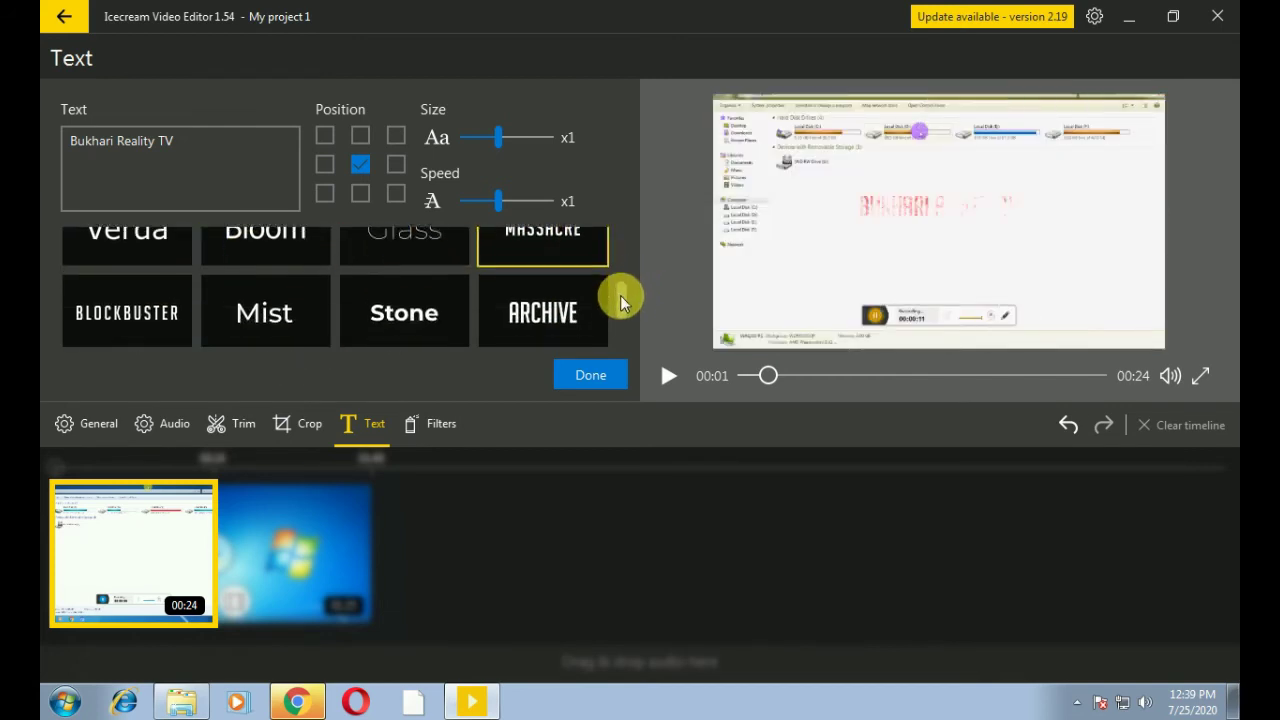
pyautogui.click(548, 290)
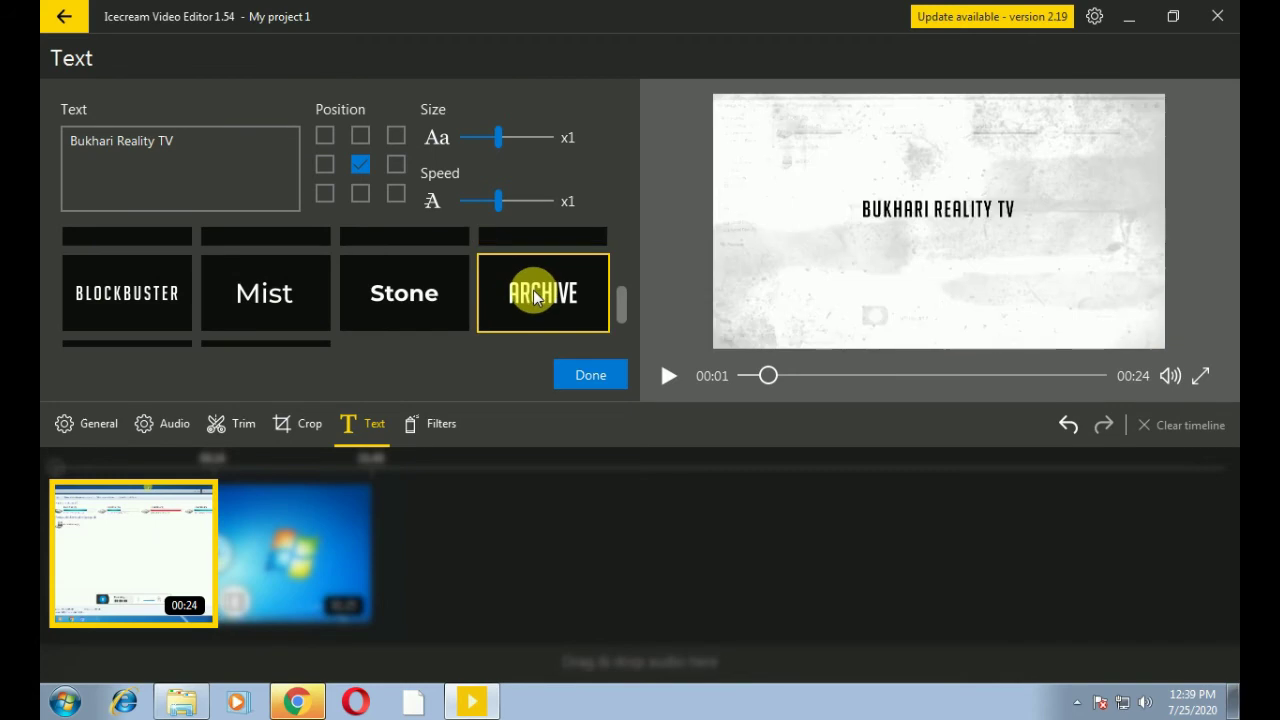
pyautogui.click(425, 296)
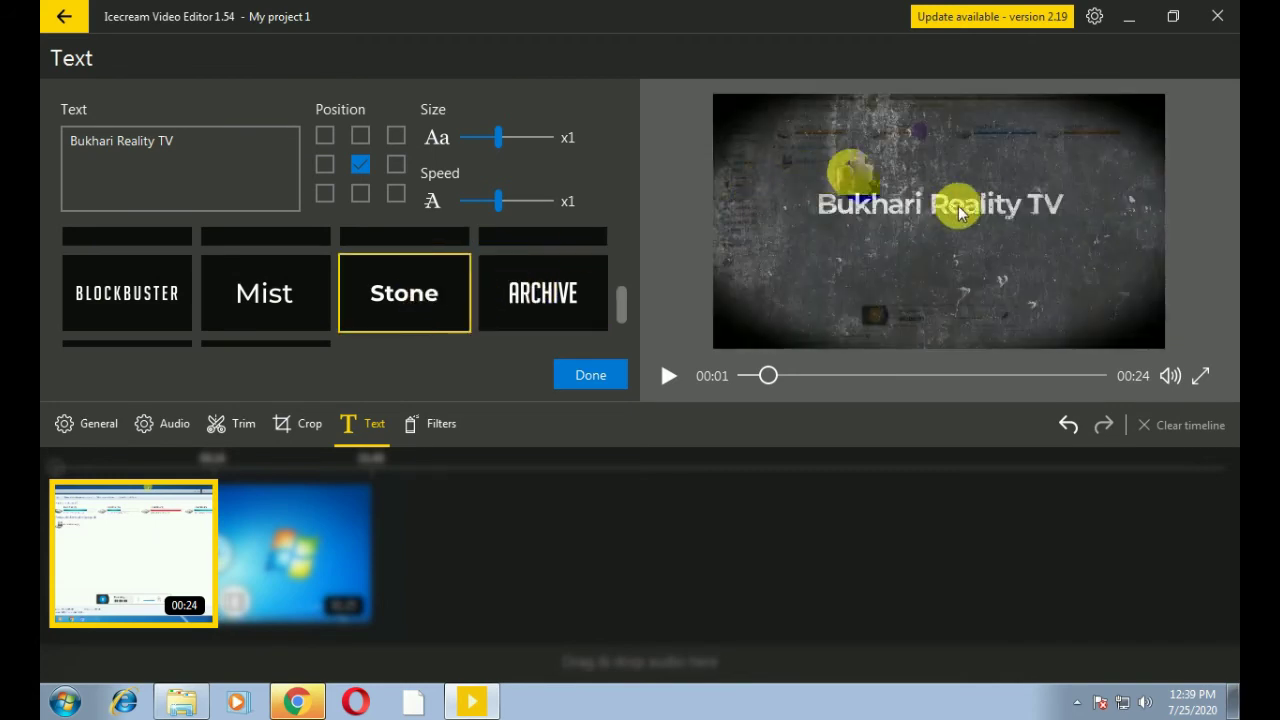
pyautogui.click(271, 306)
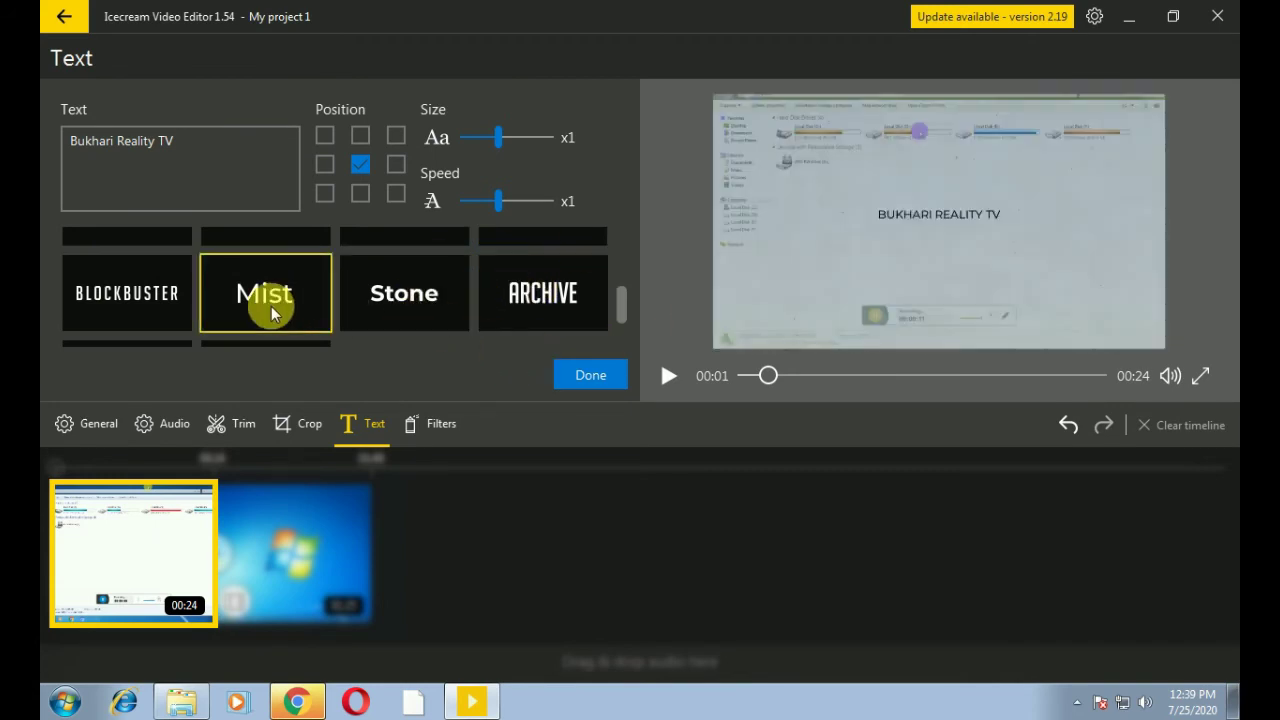
pyautogui.click(129, 302)
pyautogui.moveTo(627, 302); pyautogui.dragTo(622, 308)
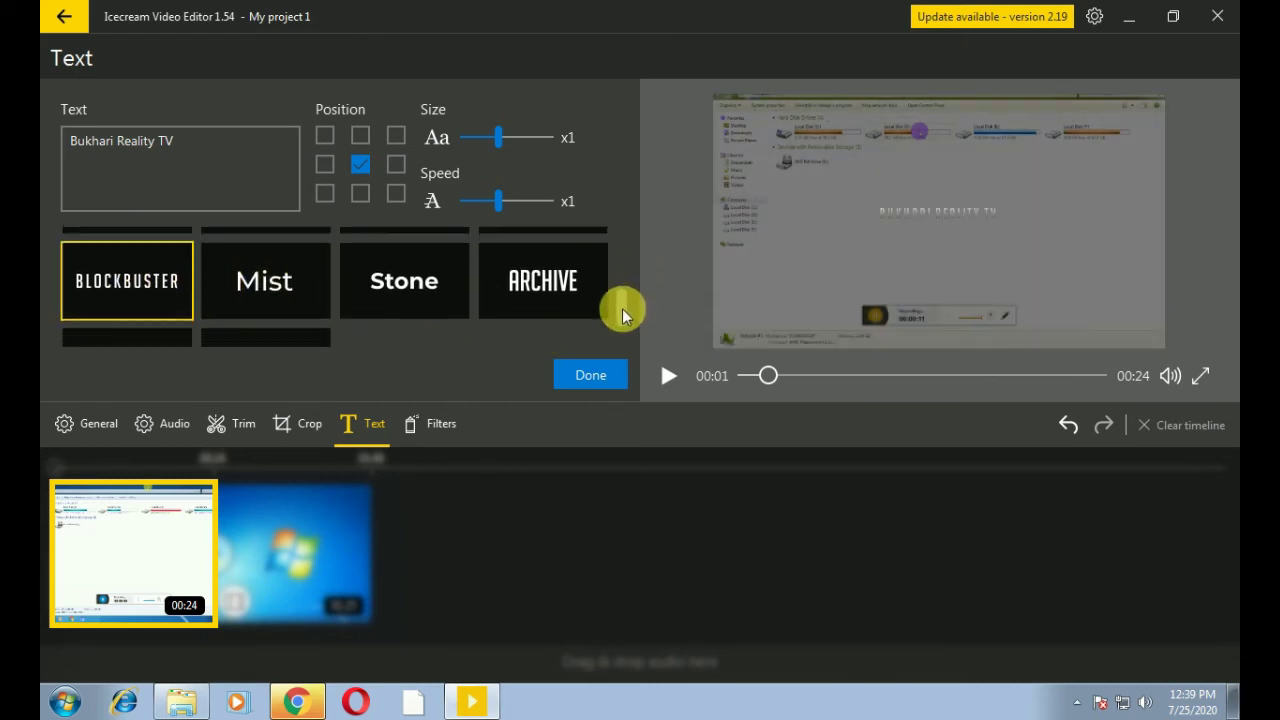
pyautogui.scroll(-2, 622, 308)
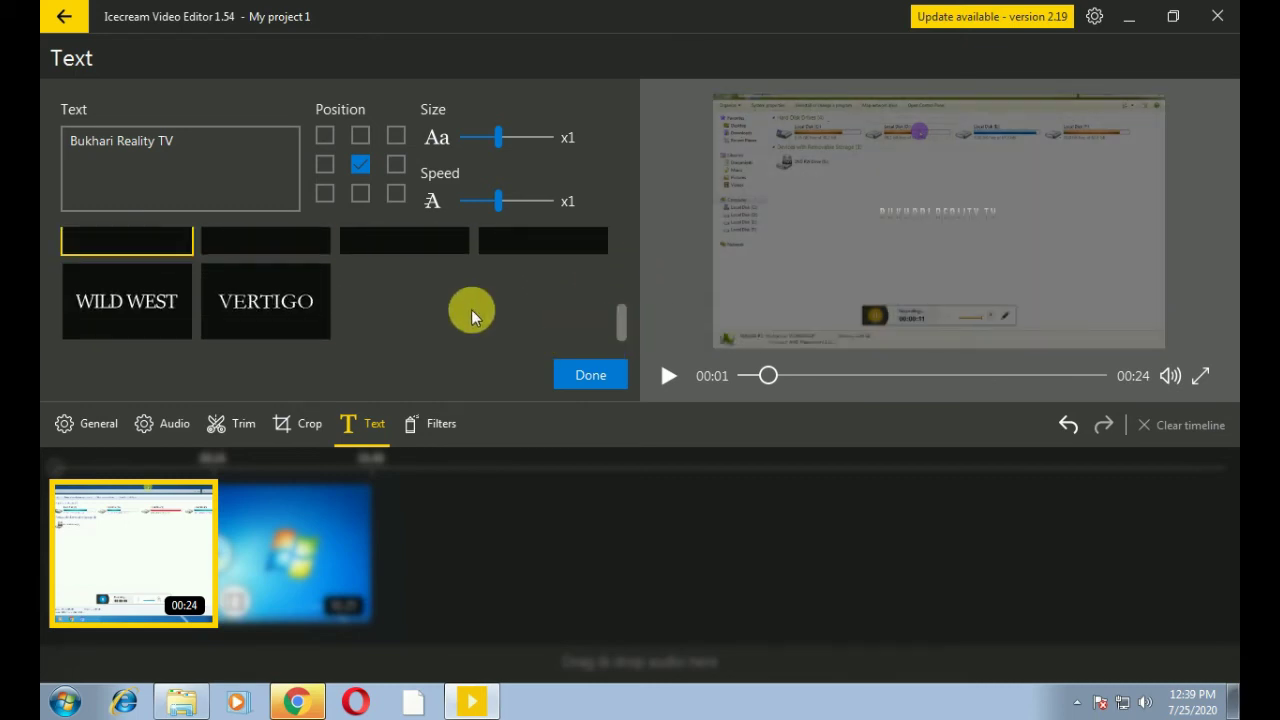
pyautogui.click(177, 303)
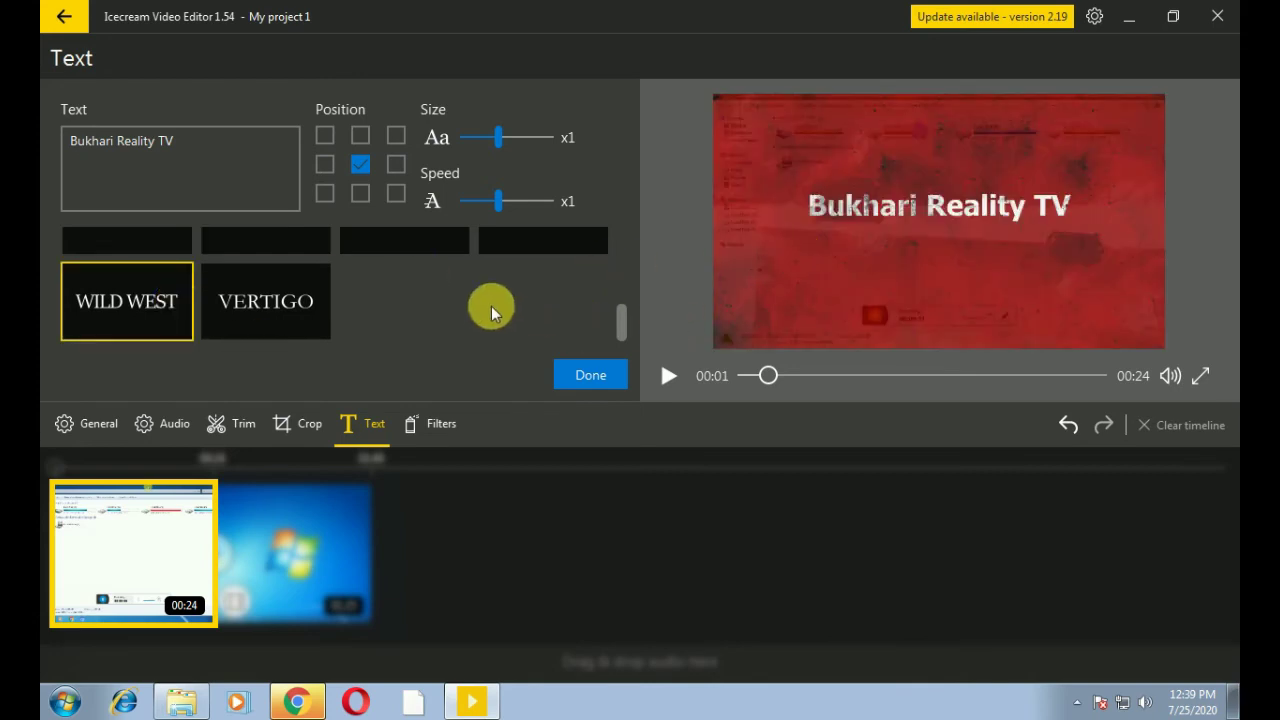
pyautogui.click(262, 296)
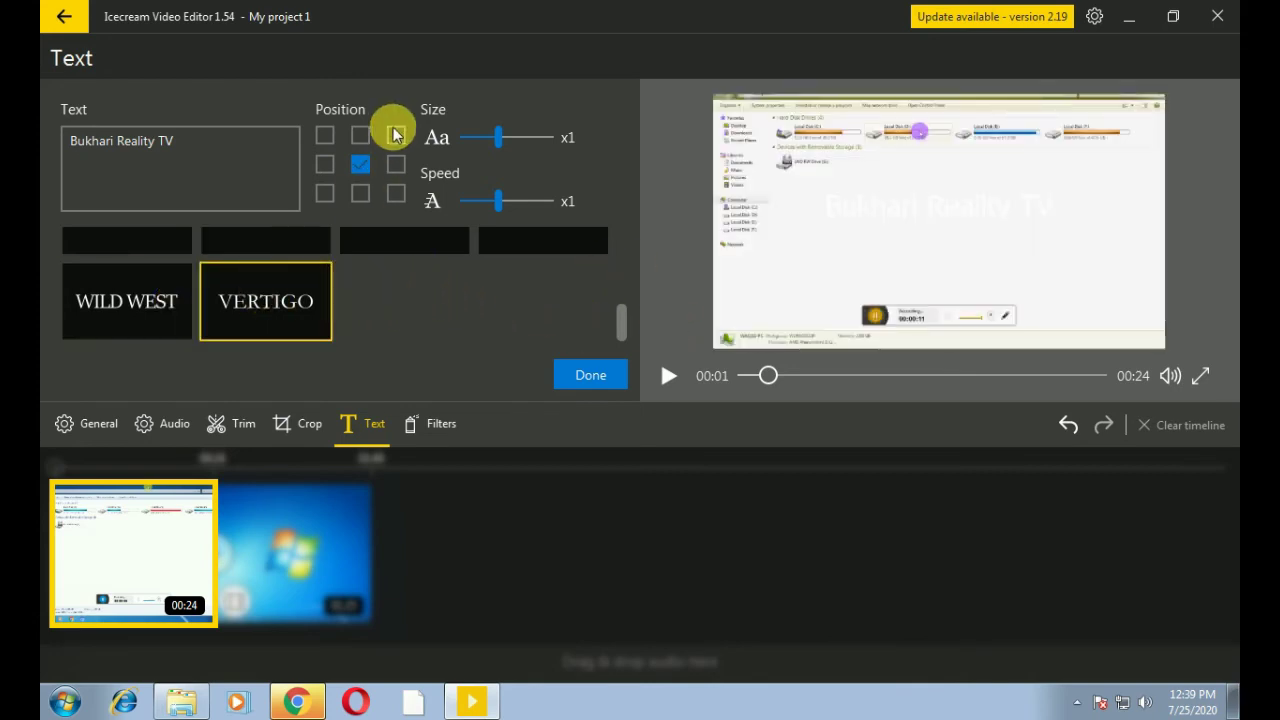
# Apply the Wild West style to the clip's text and set its size to x1.5 and speed to x1.5
pyautogui.moveTo(487, 143); pyautogui.dragTo(514, 134)
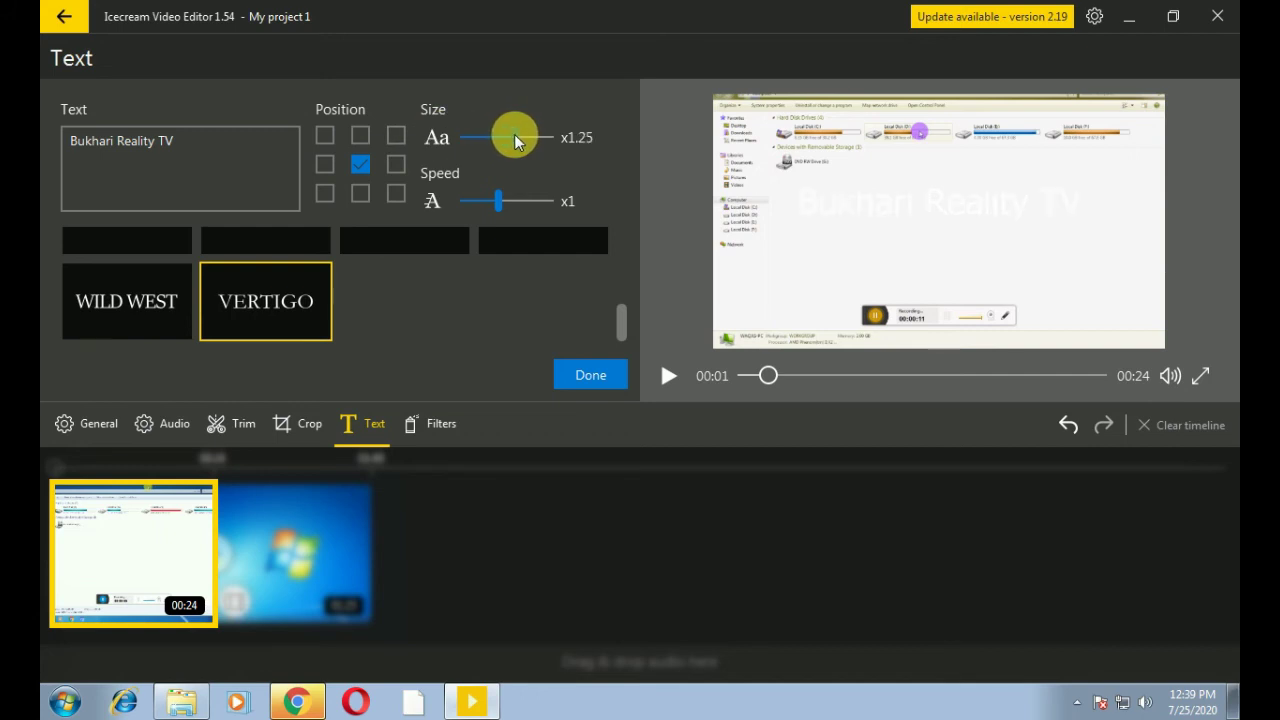
pyautogui.click(156, 312)
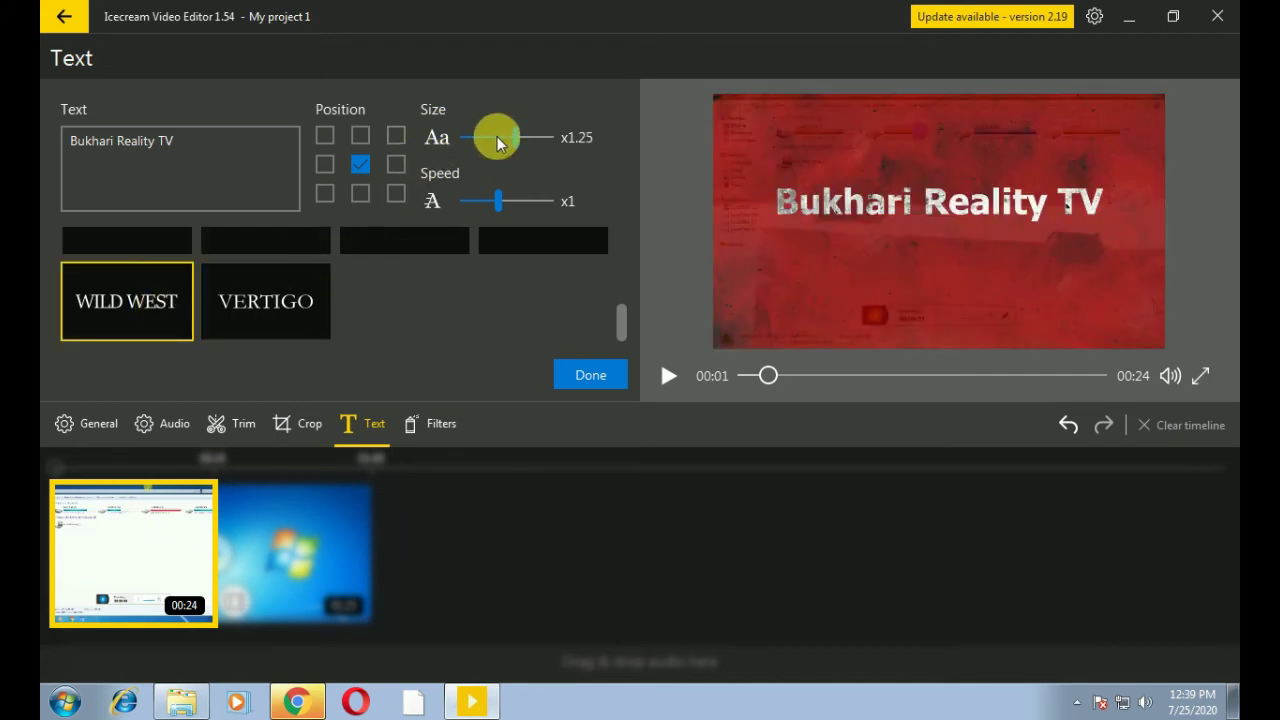
pyautogui.moveTo(518, 136); pyautogui.dragTo(541, 139)
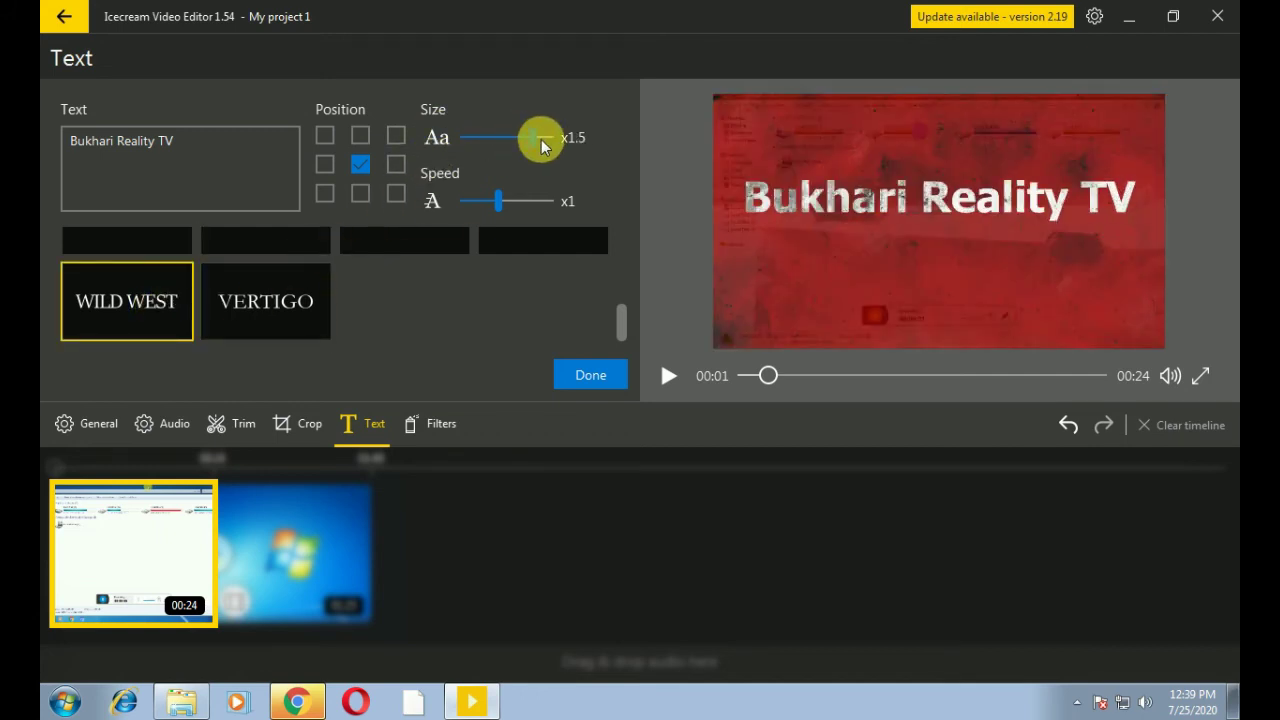
pyautogui.moveTo(497, 204); pyautogui.dragTo(548, 211)
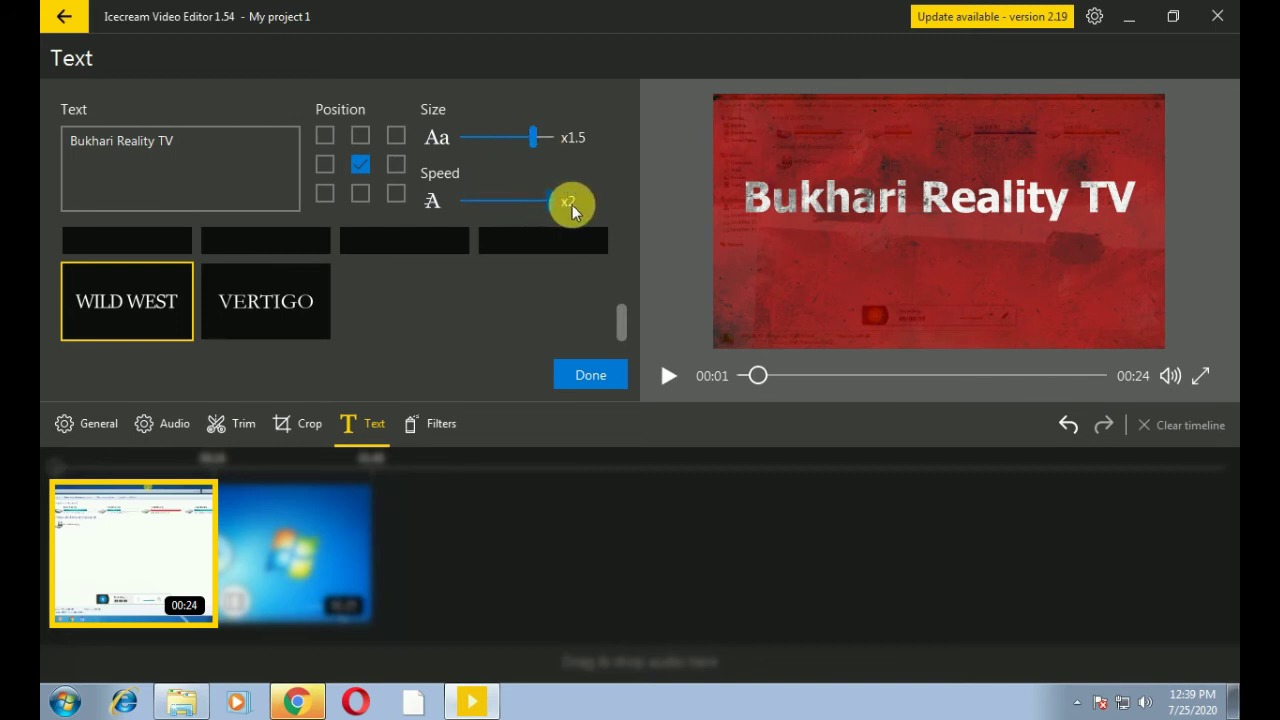
pyautogui.moveTo(544, 210); pyautogui.dragTo(532, 210)
# Try the text at bottom centre, return it to the middle position, and apply it to the clip for a playback preview
pyautogui.click(363, 191)
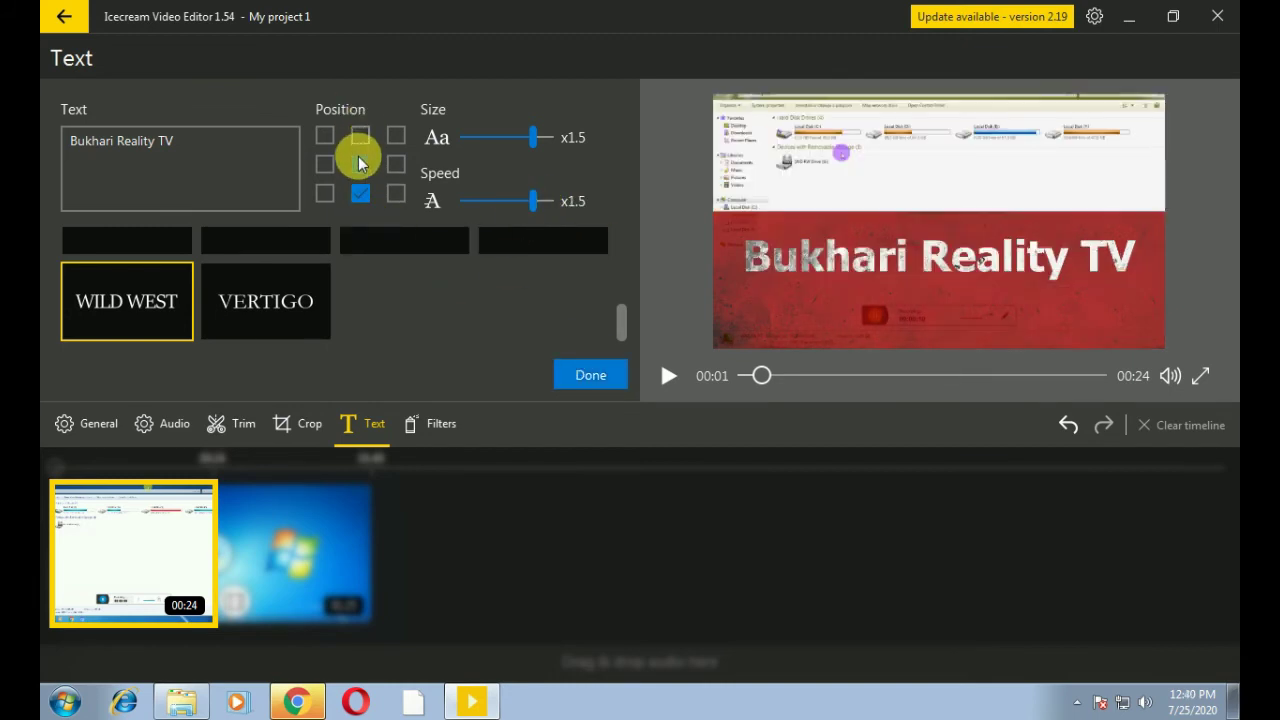
pyautogui.click(360, 163)
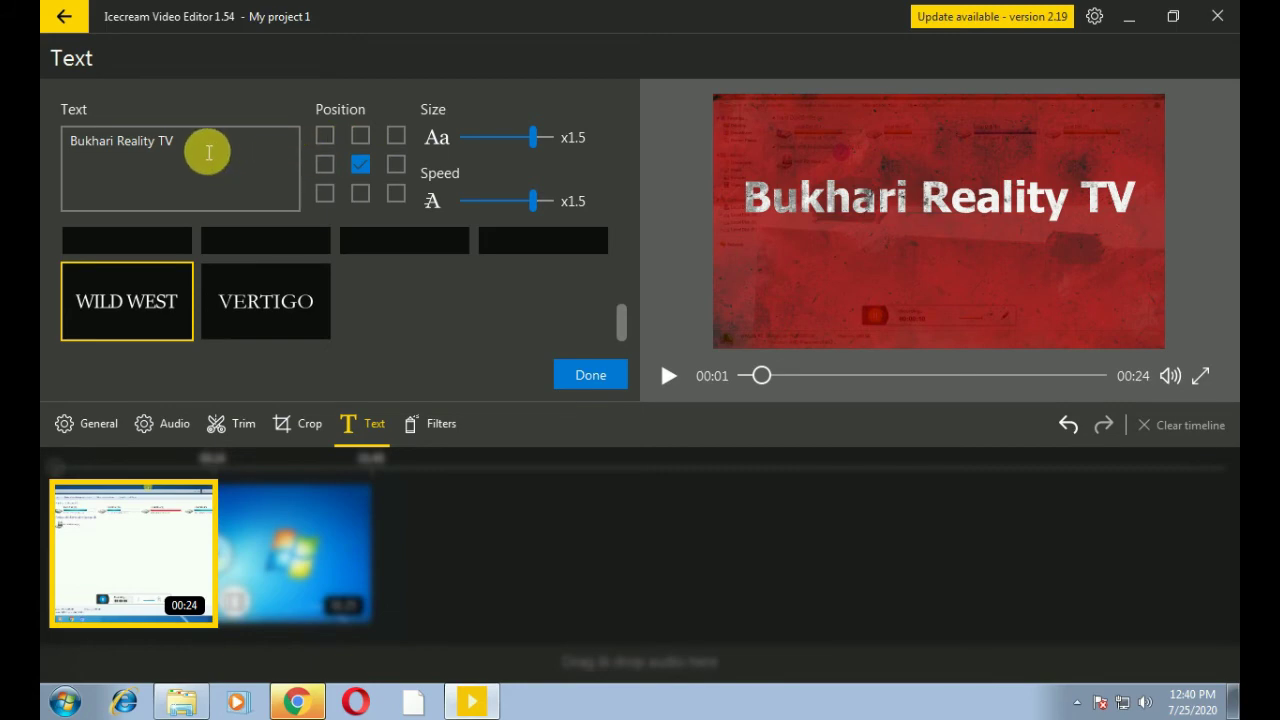
pyautogui.click(596, 370)
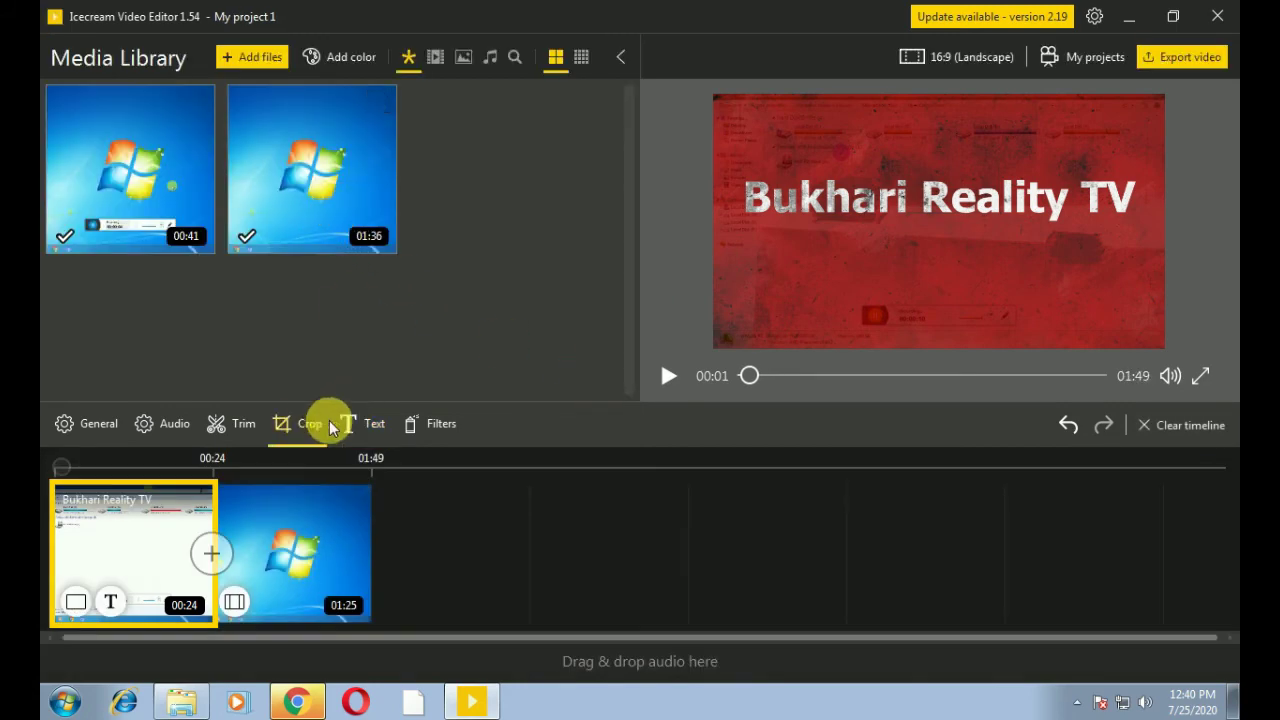
pyautogui.press('space')
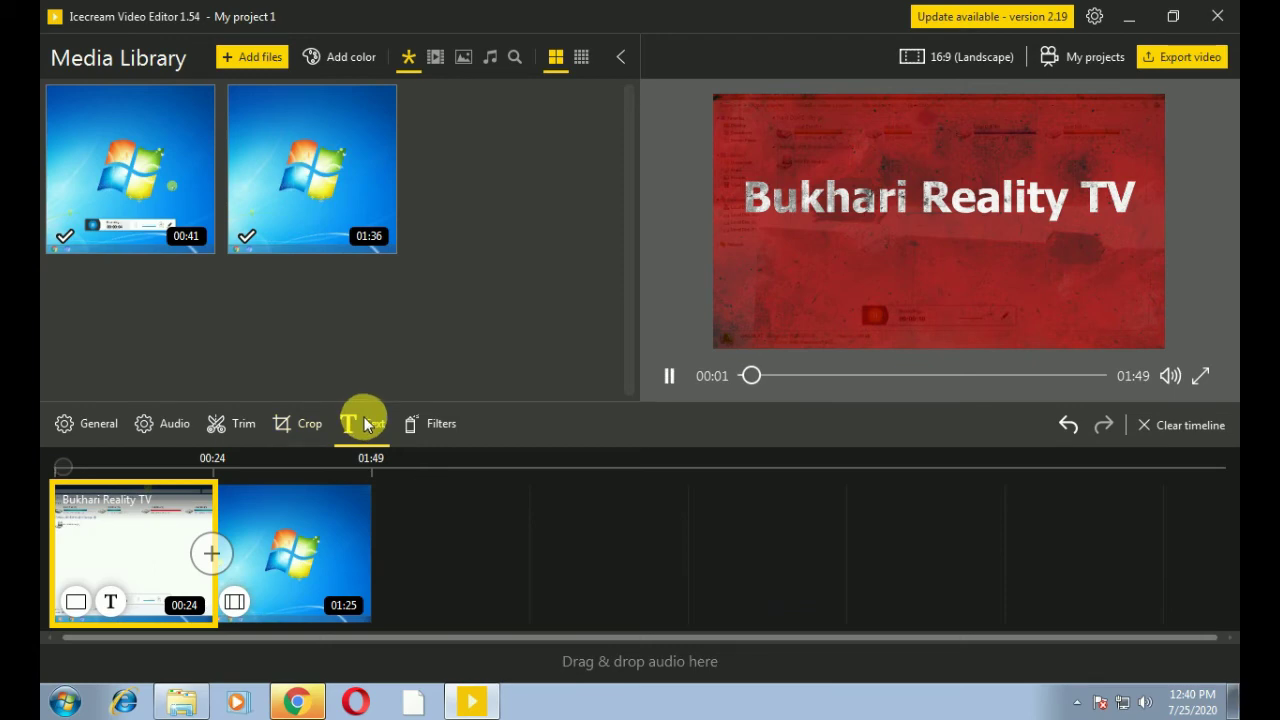
# Pause the preview and set the first timeline clip's text size to x1.25
pyautogui.press('space')
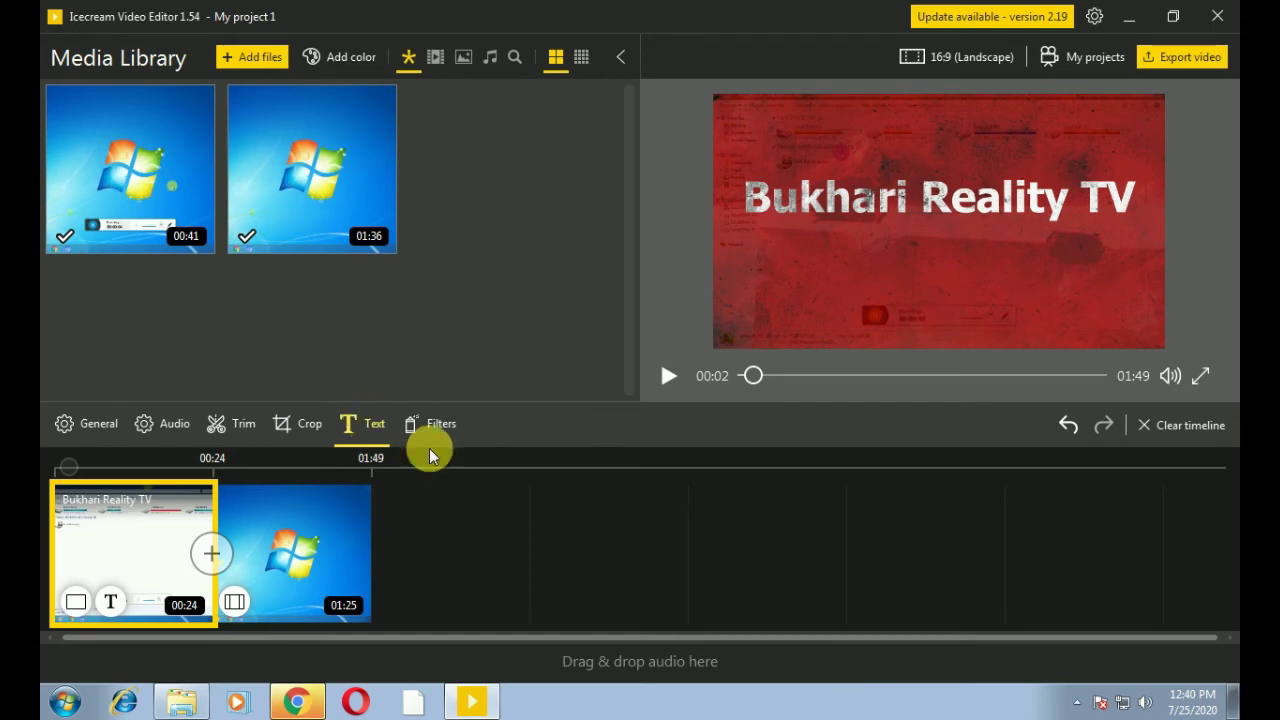
pyautogui.press('space')
pyautogui.click(369, 426)
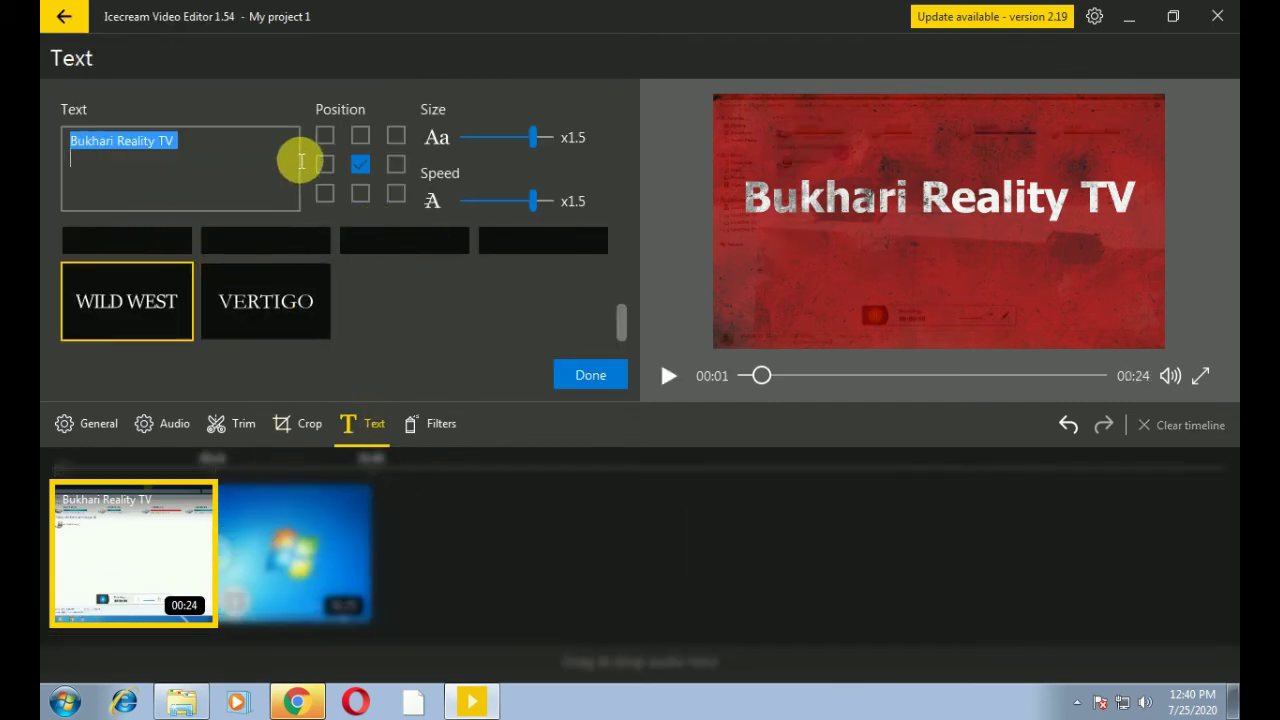
pyautogui.click(513, 137)
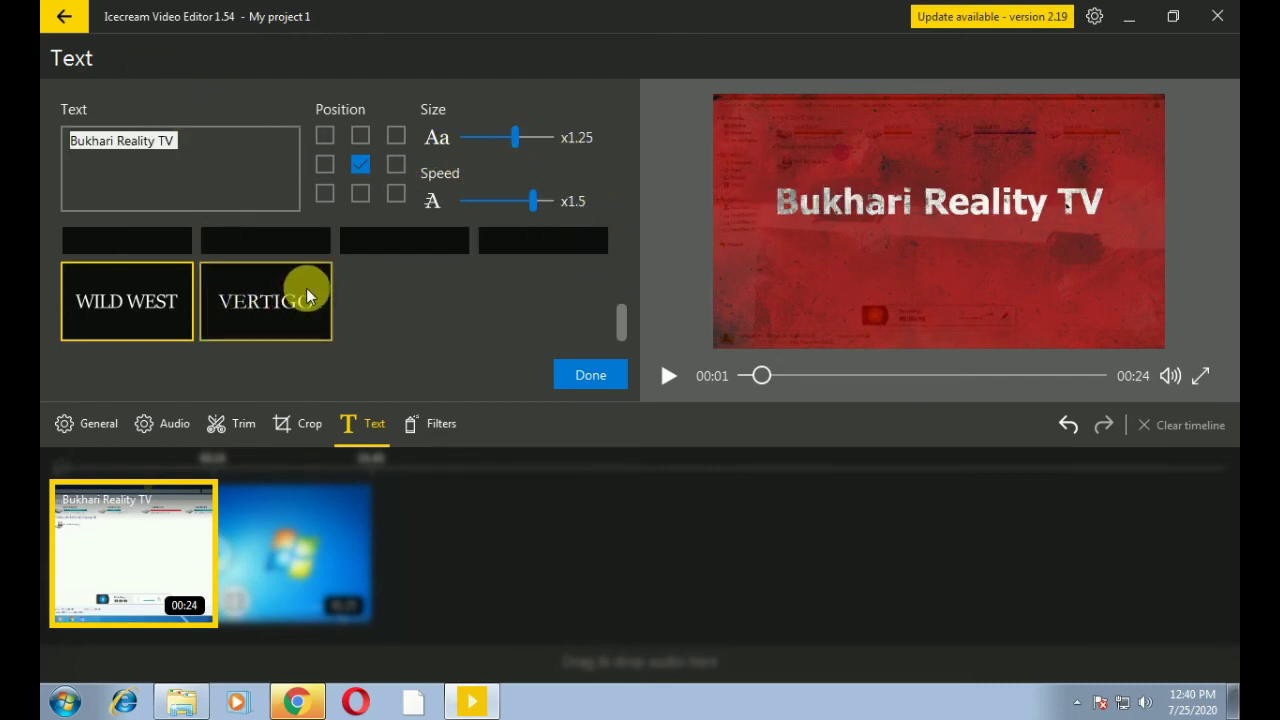
# Try the Classic, Cowboy and Berry styles on the clip's text and return it to No style
pyautogui.scroll(5, 306, 288)
pyautogui.click(128, 271)
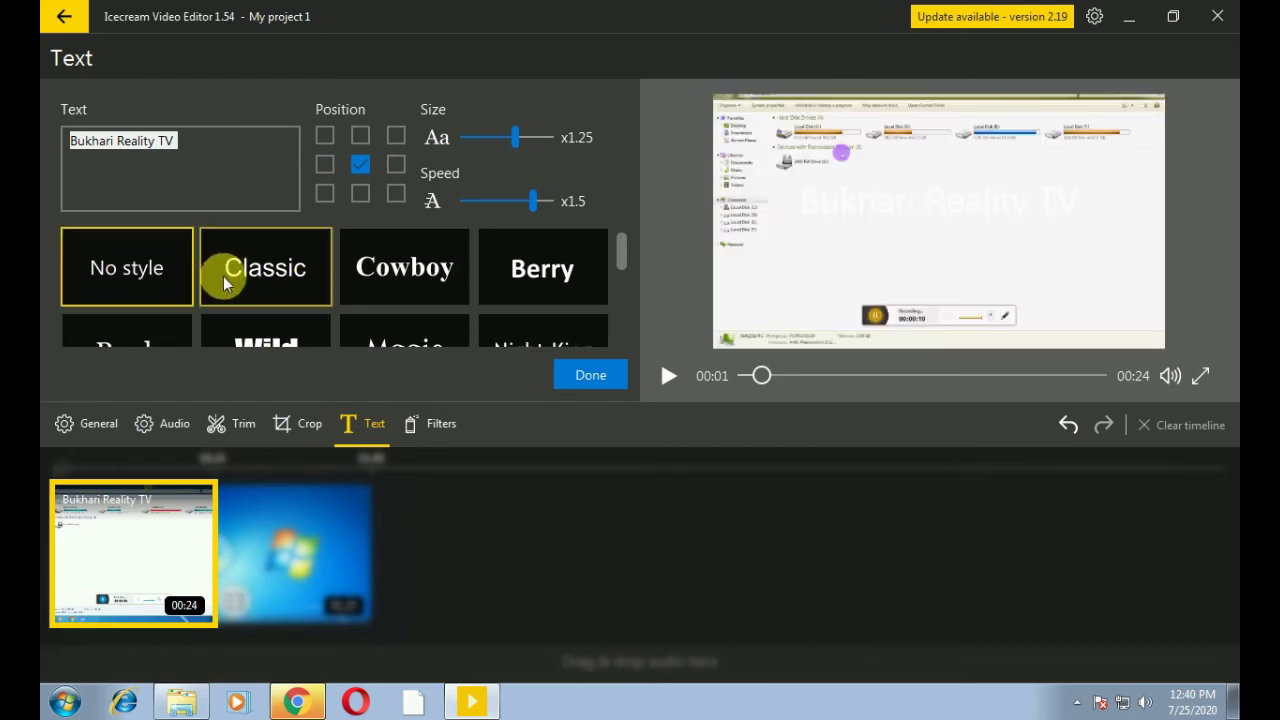
pyautogui.click(259, 274)
pyautogui.click(365, 272)
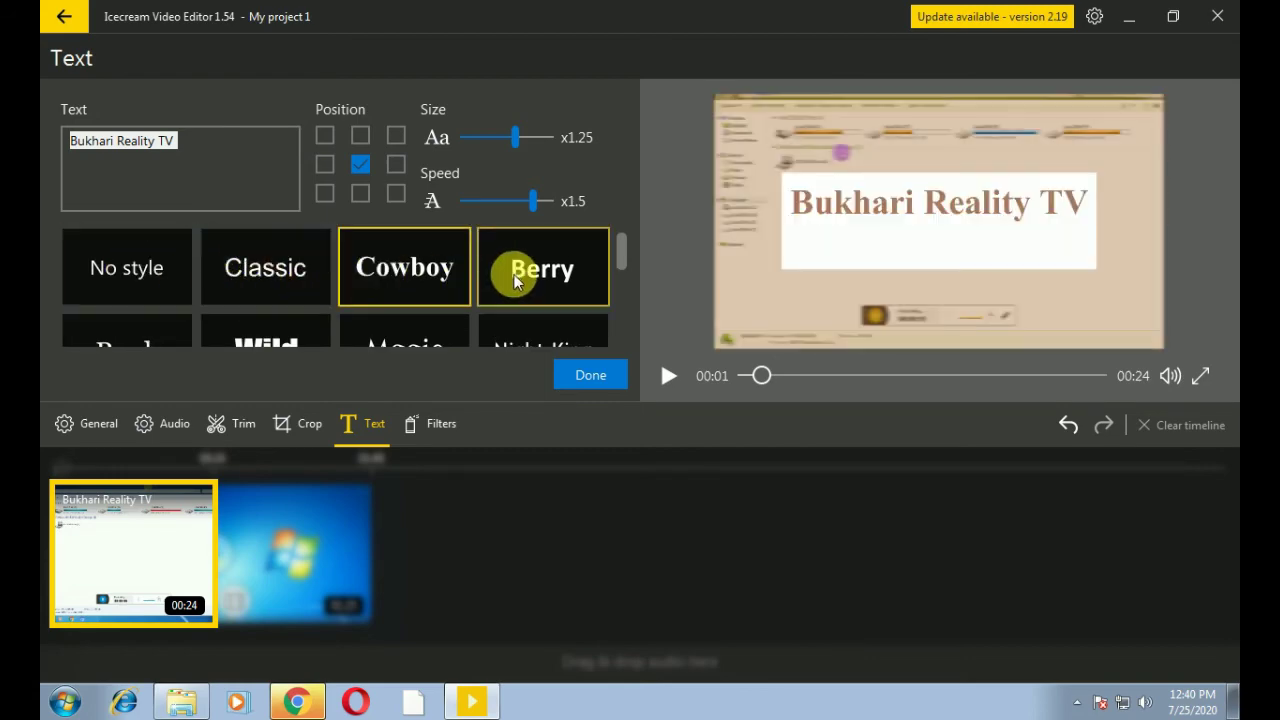
pyautogui.click(515, 272)
pyautogui.click(255, 272)
pyautogui.click(135, 280)
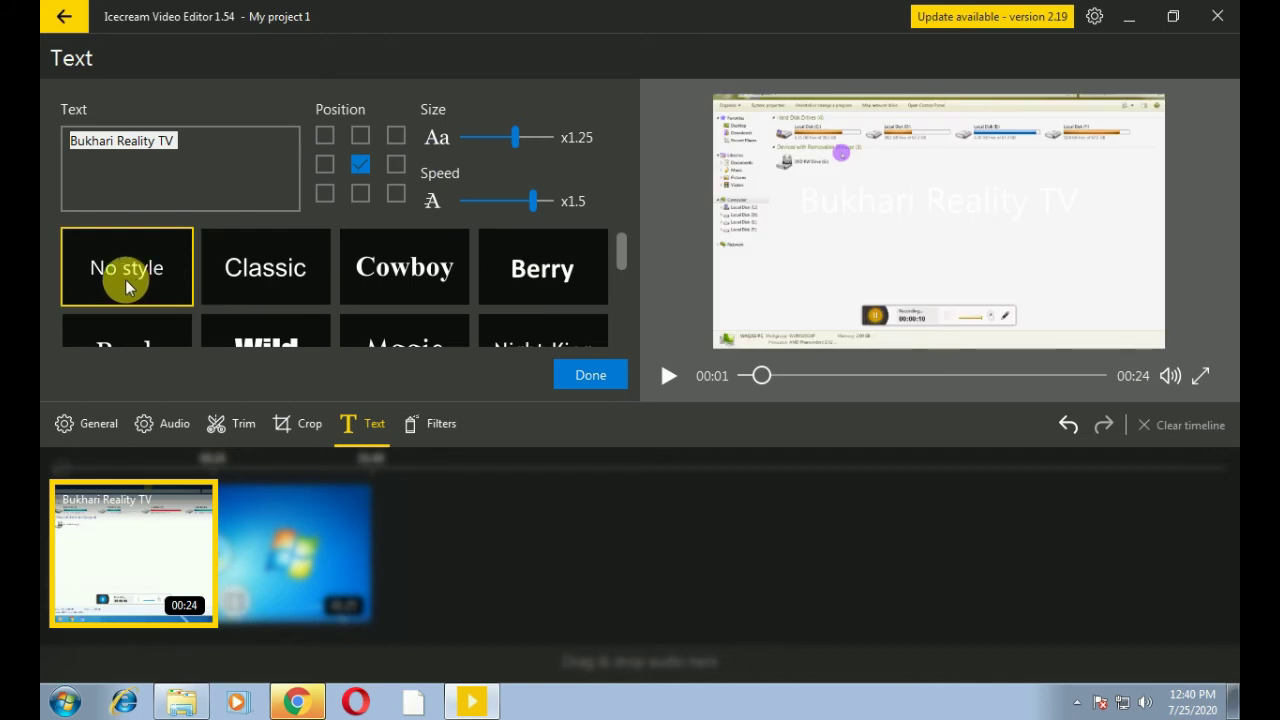
pyautogui.click(202, 276)
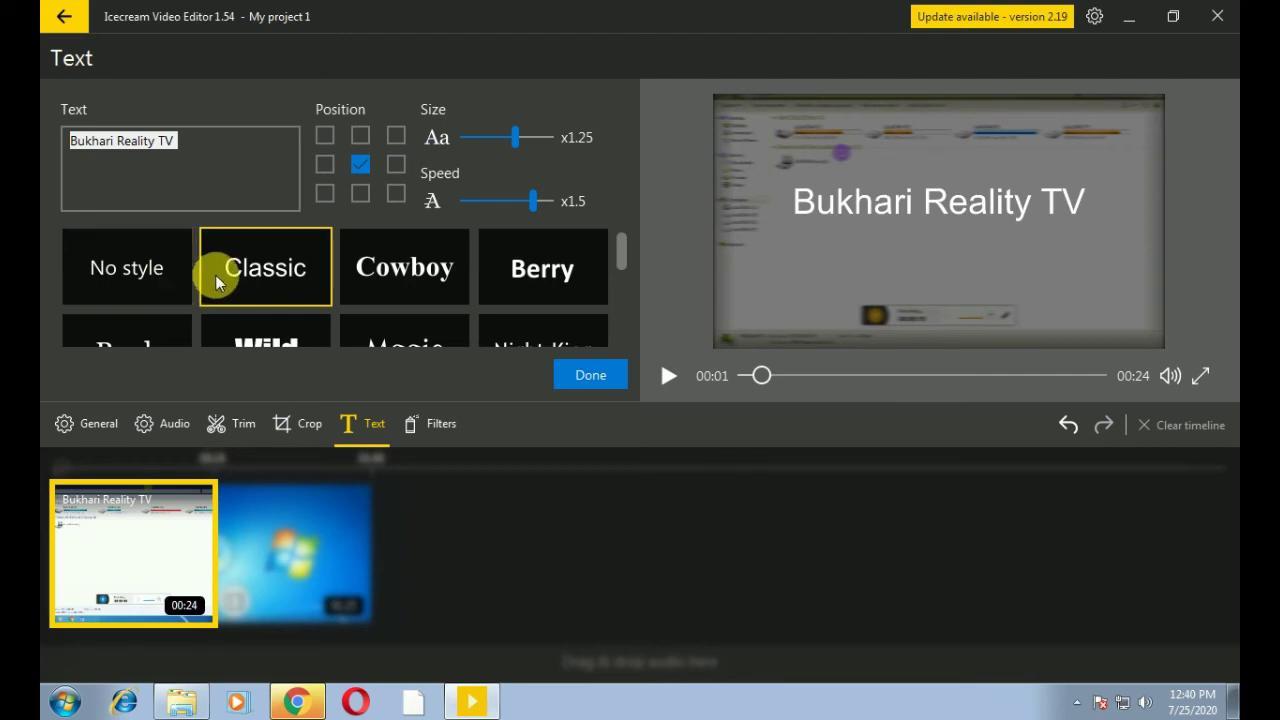
pyautogui.click(169, 294)
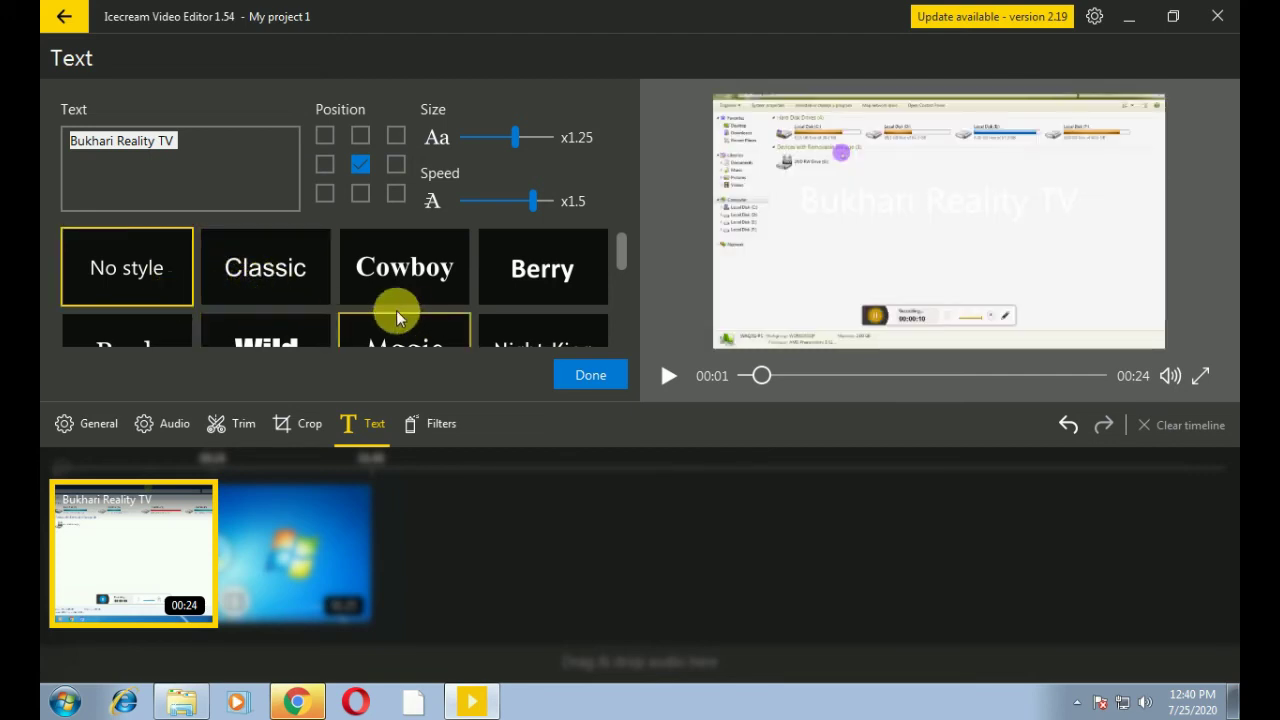
# Compare the Cowboy and Classic styles on the clip's text and choose the Berry style
pyautogui.click(406, 286)
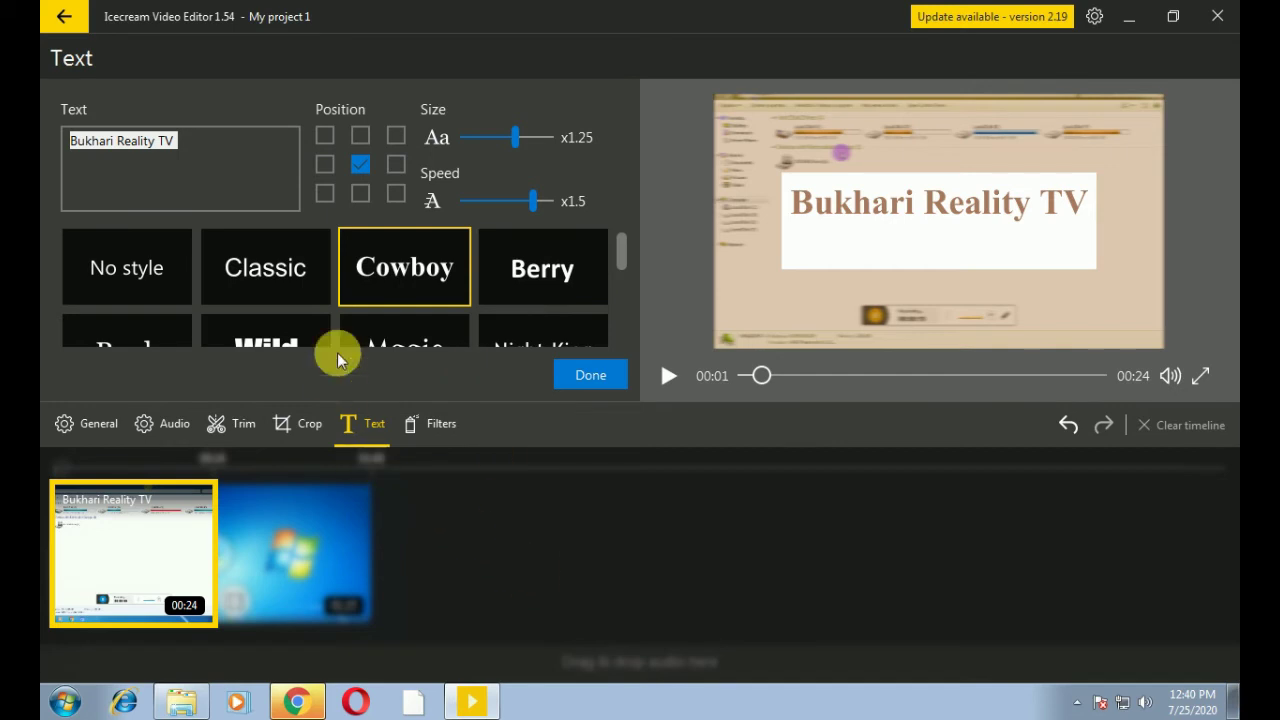
pyautogui.scroll(-3, 430, 259)
pyautogui.scroll(3, 430, 259)
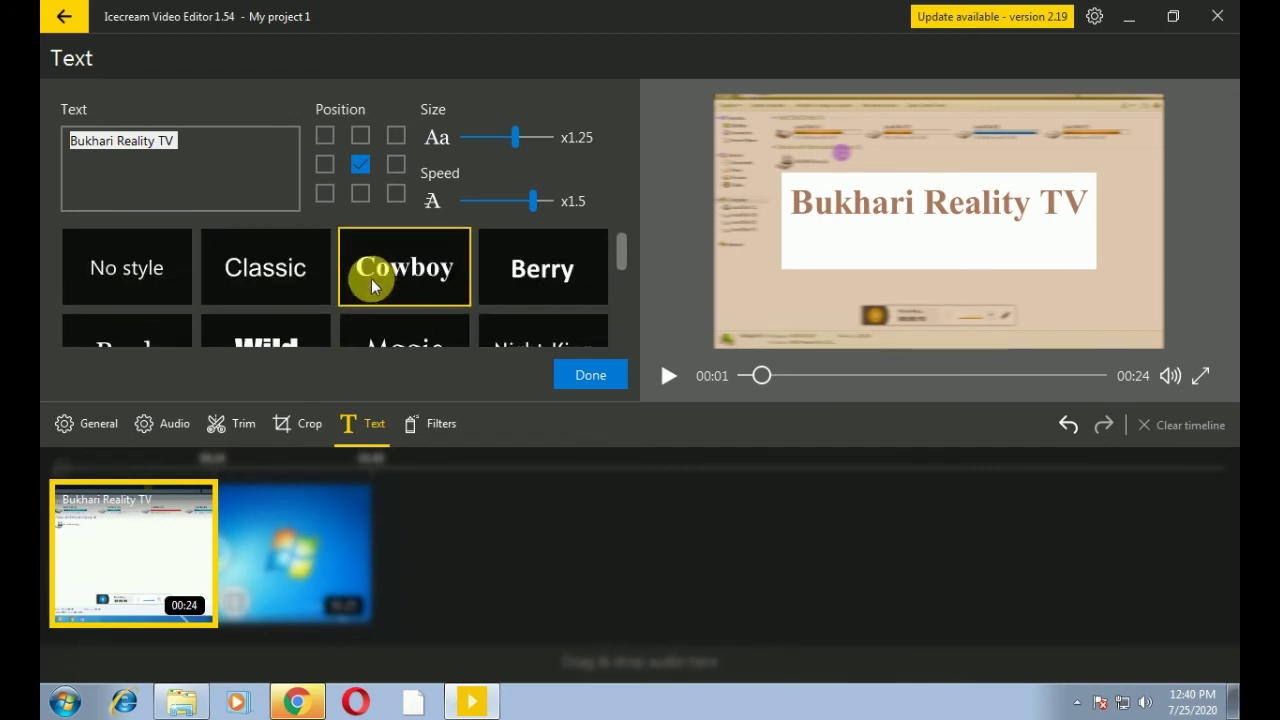
pyautogui.click(300, 274)
pyautogui.click(397, 272)
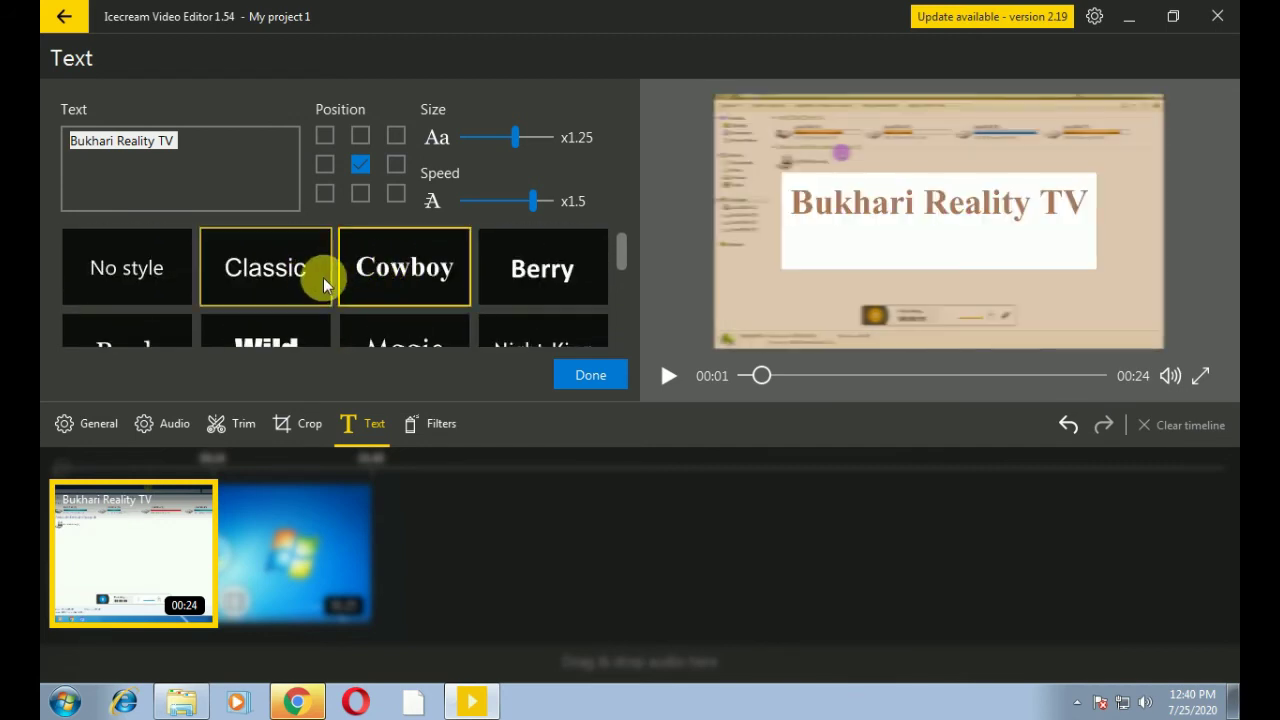
pyautogui.click(323, 277)
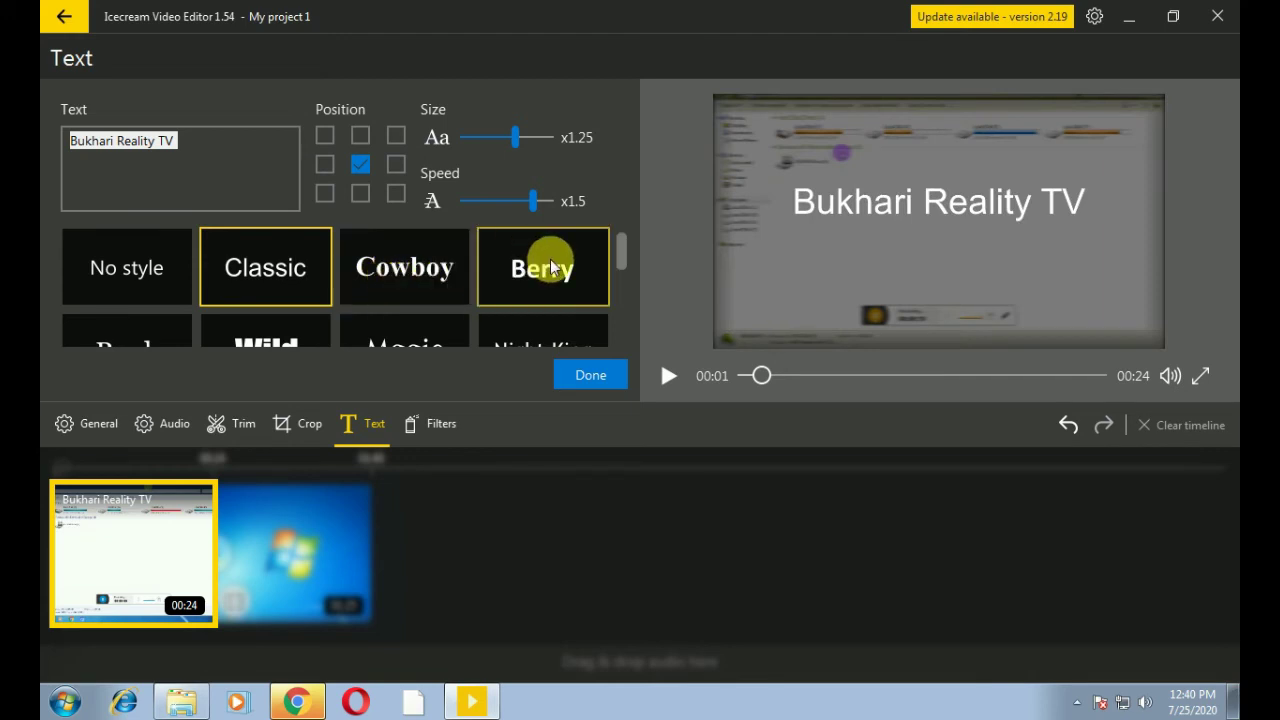
pyautogui.click(510, 268)
pyautogui.scroll(-5, 459, 275)
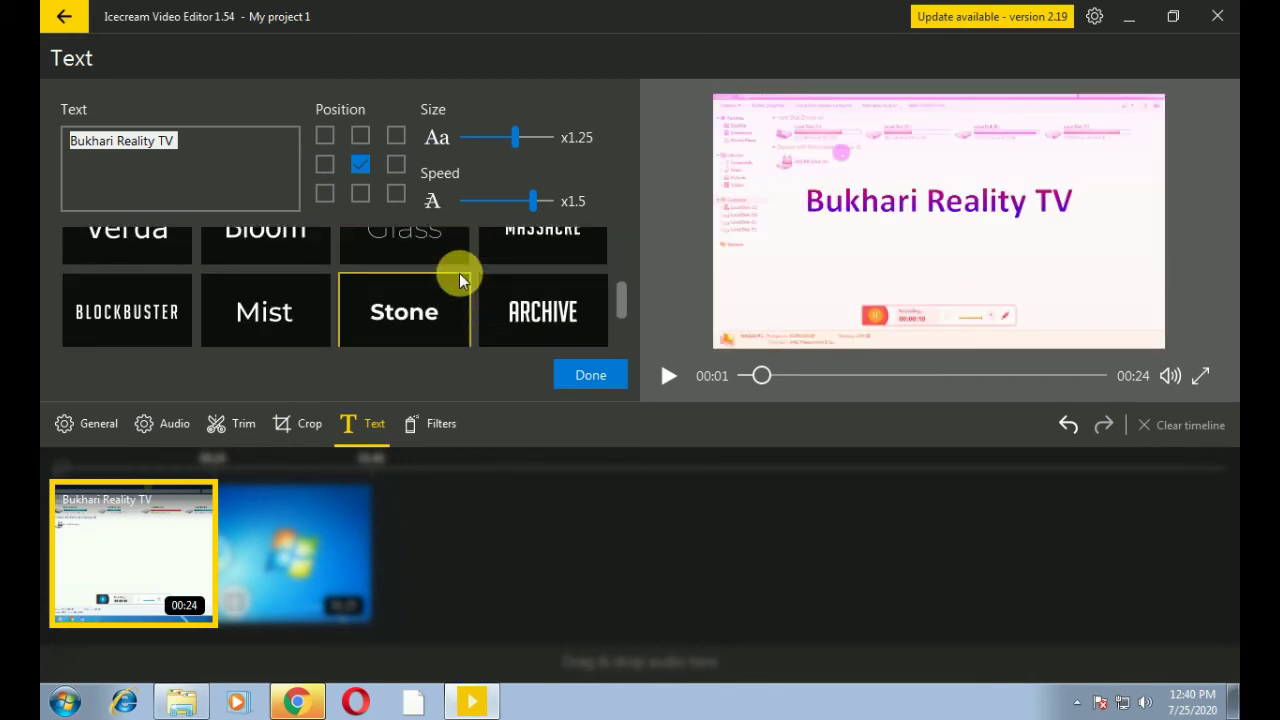
# Try the clip's text in the top, middle and bottom positions of the frame, ending at bottom left
pyautogui.click(323, 137)
pyautogui.click(358, 138)
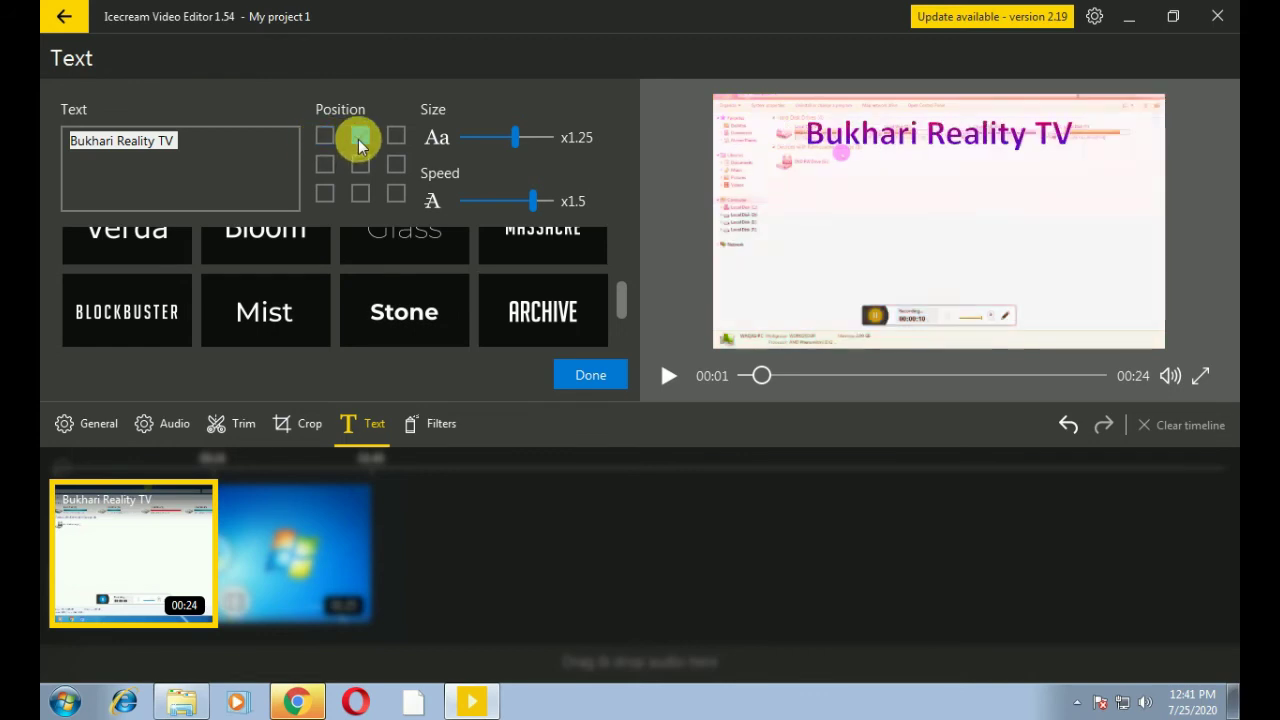
pyautogui.click(395, 137)
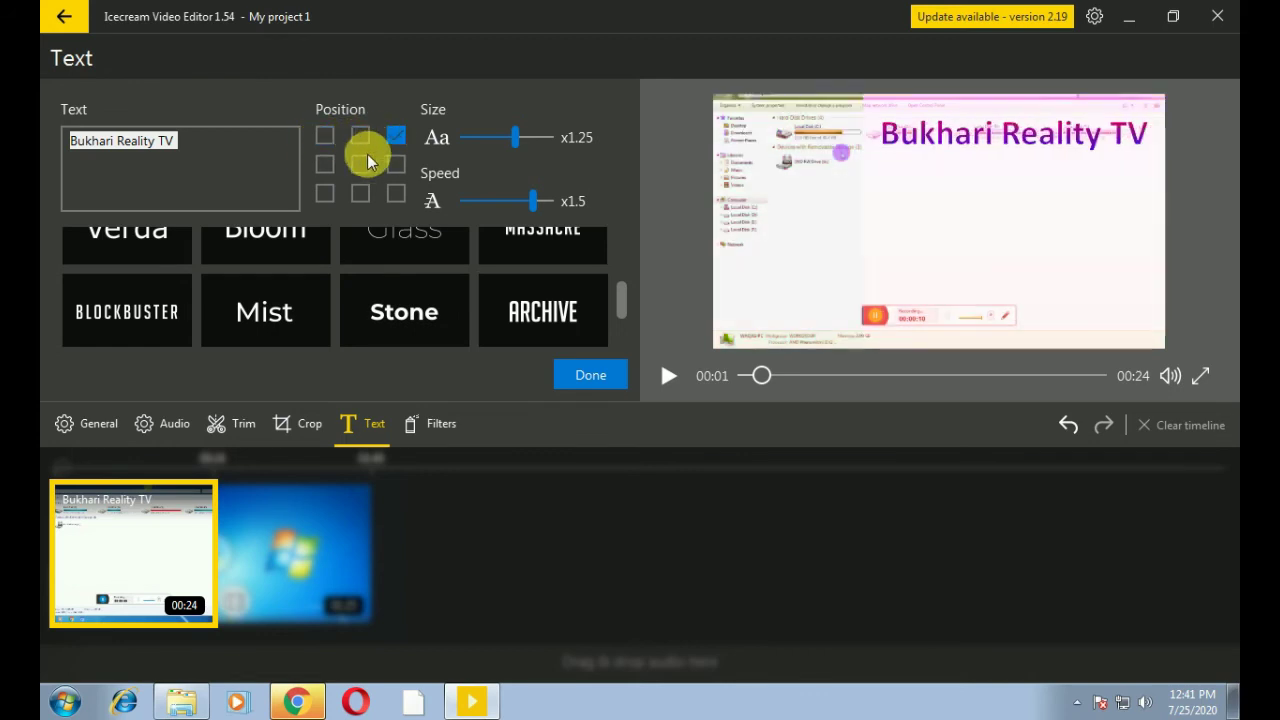
pyautogui.click(325, 166)
pyautogui.click(360, 164)
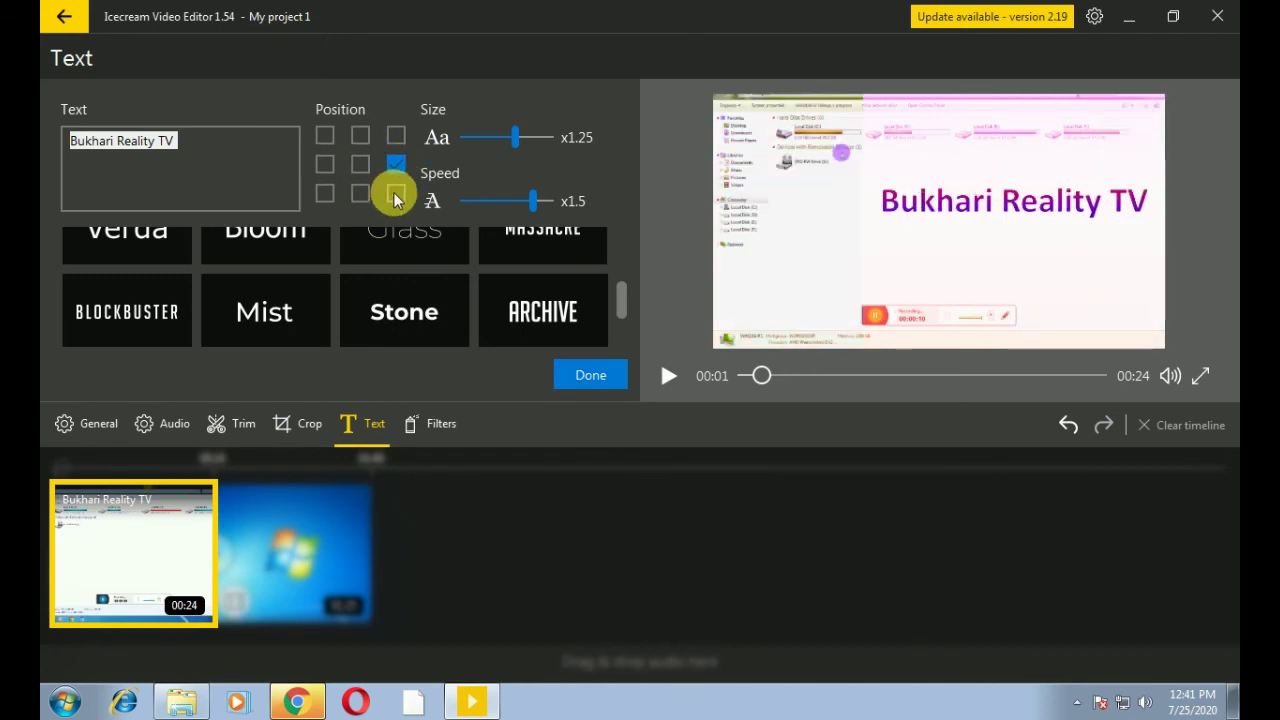
pyautogui.click(390, 192)
pyautogui.click(364, 193)
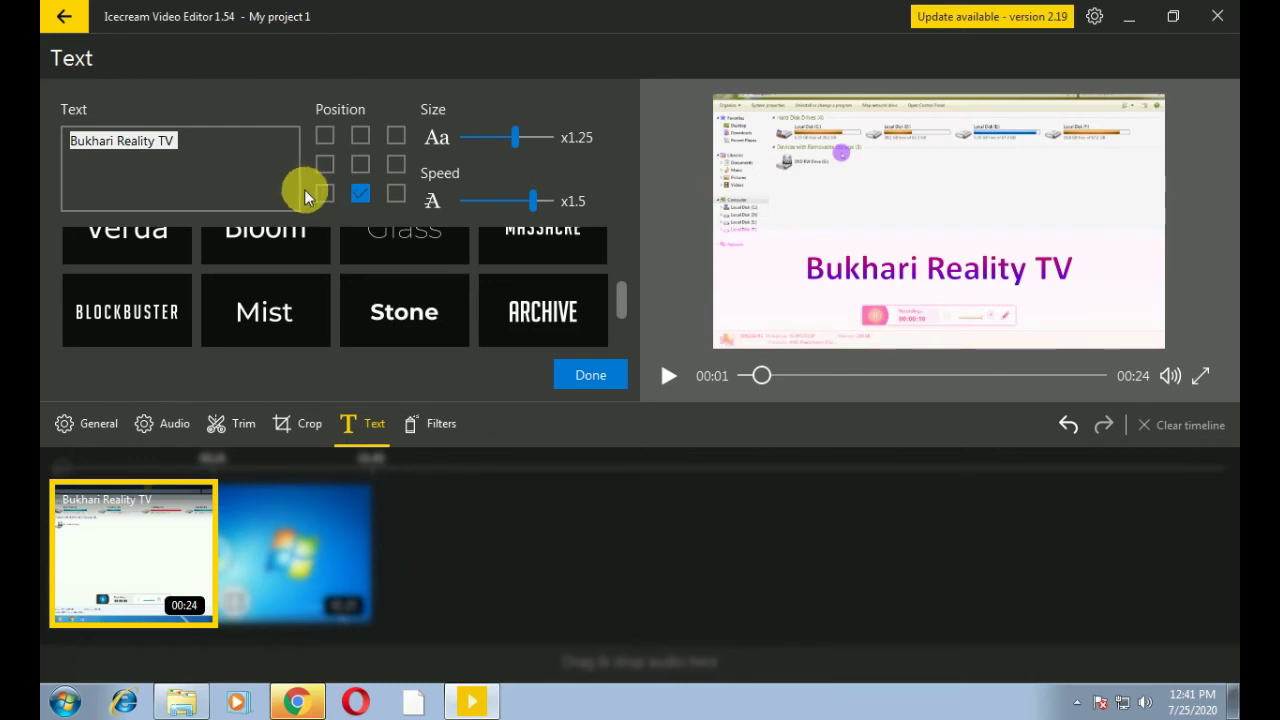
pyautogui.click(324, 193)
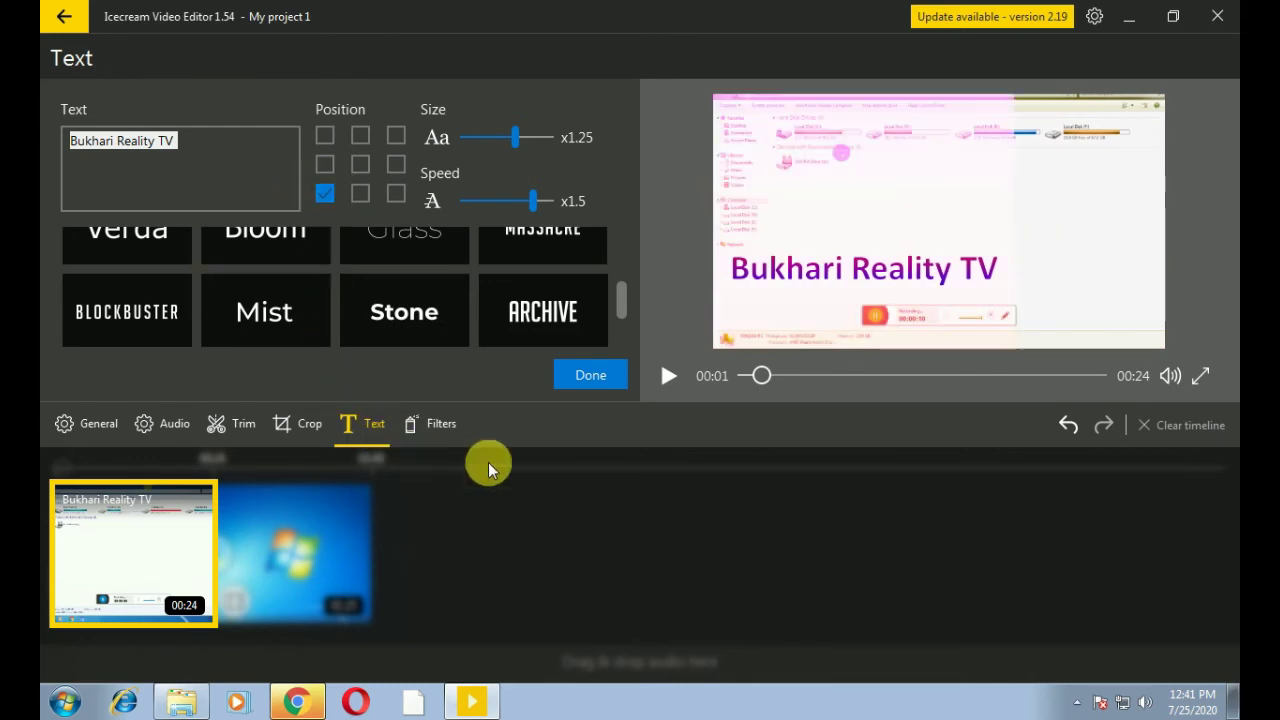
# Try the Sepia, Old Movie, Telescopic Blur, VHS Random and Pop art filters on the first clip
pyautogui.click(412, 424)
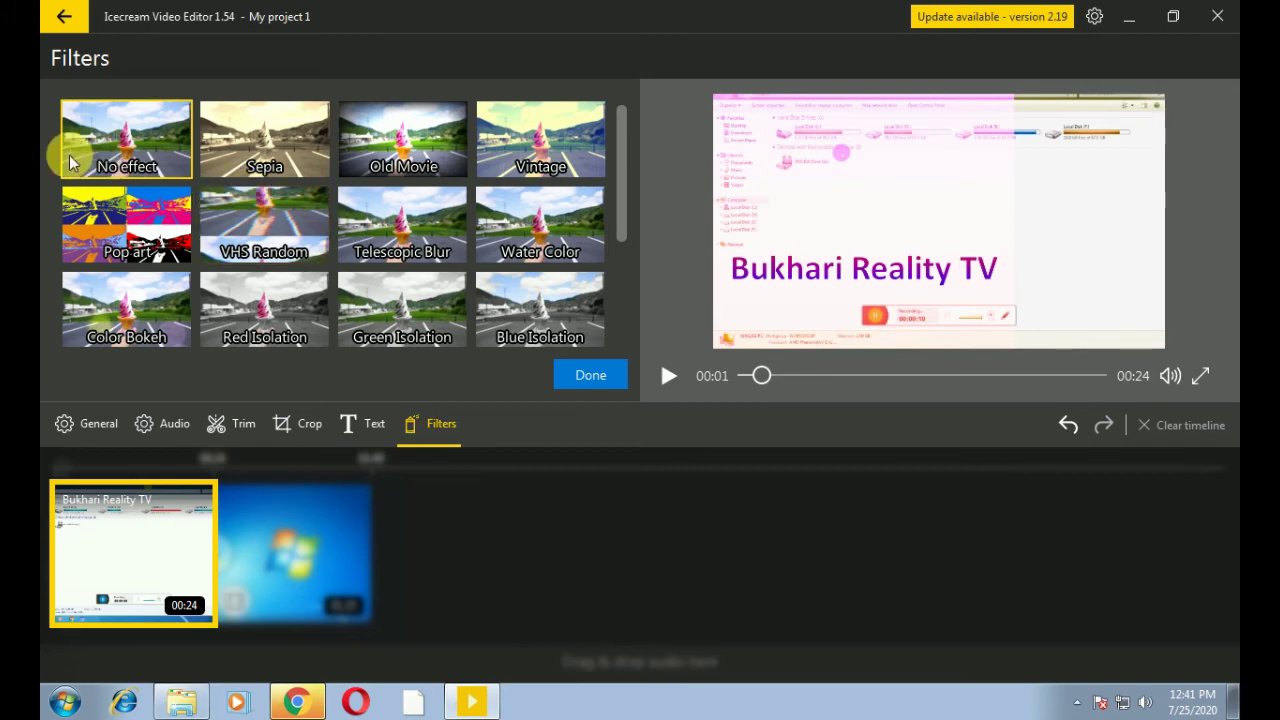
pyautogui.click(236, 145)
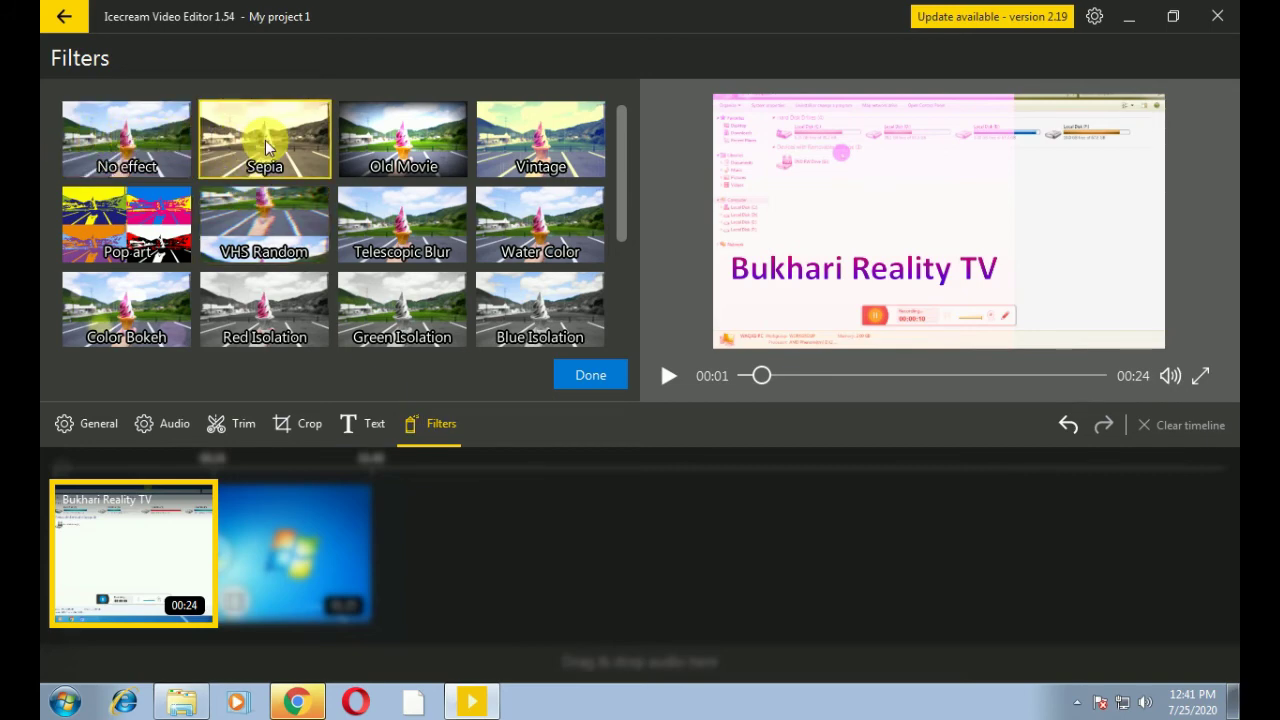
pyautogui.click(362, 155)
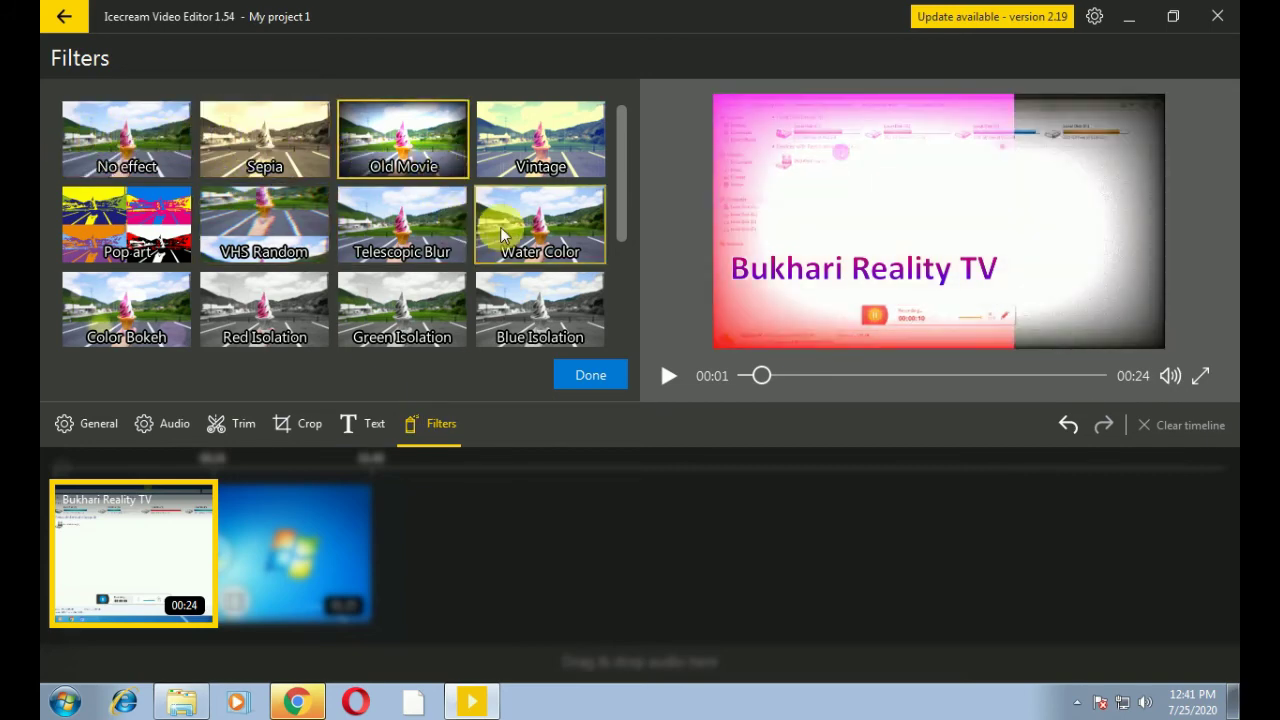
pyautogui.click(455, 229)
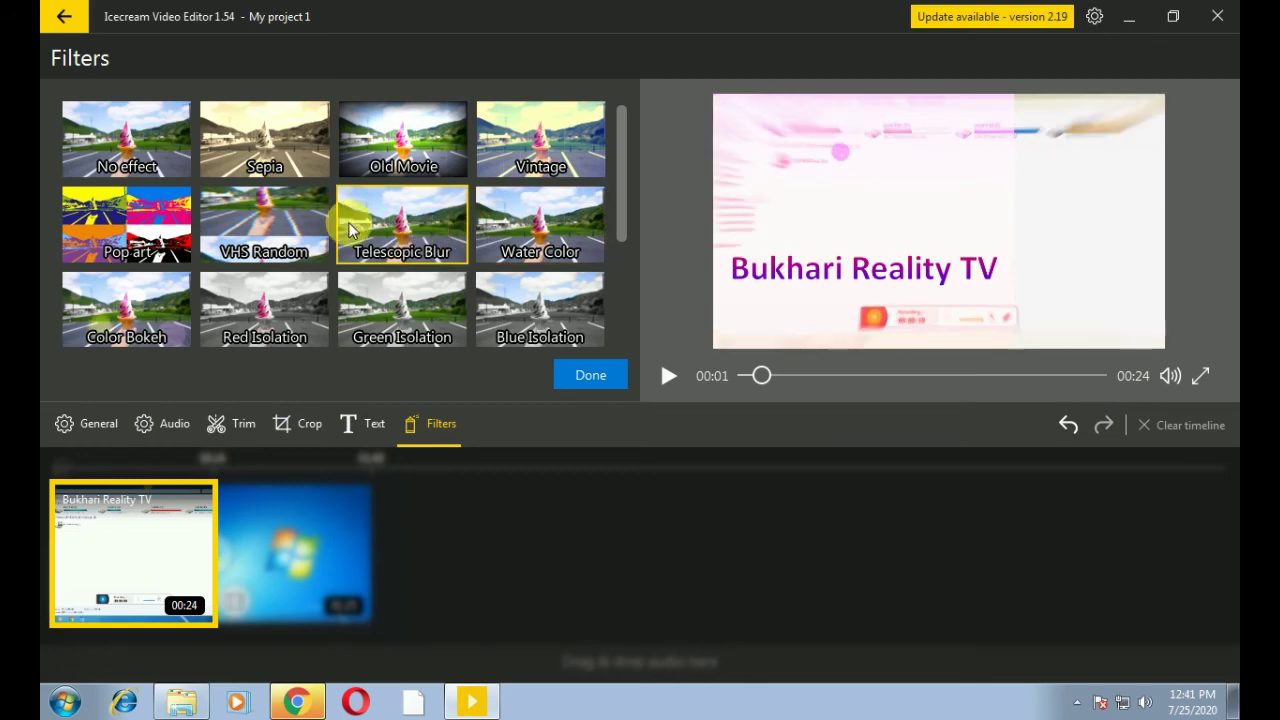
pyautogui.click(265, 225)
pyautogui.click(172, 240)
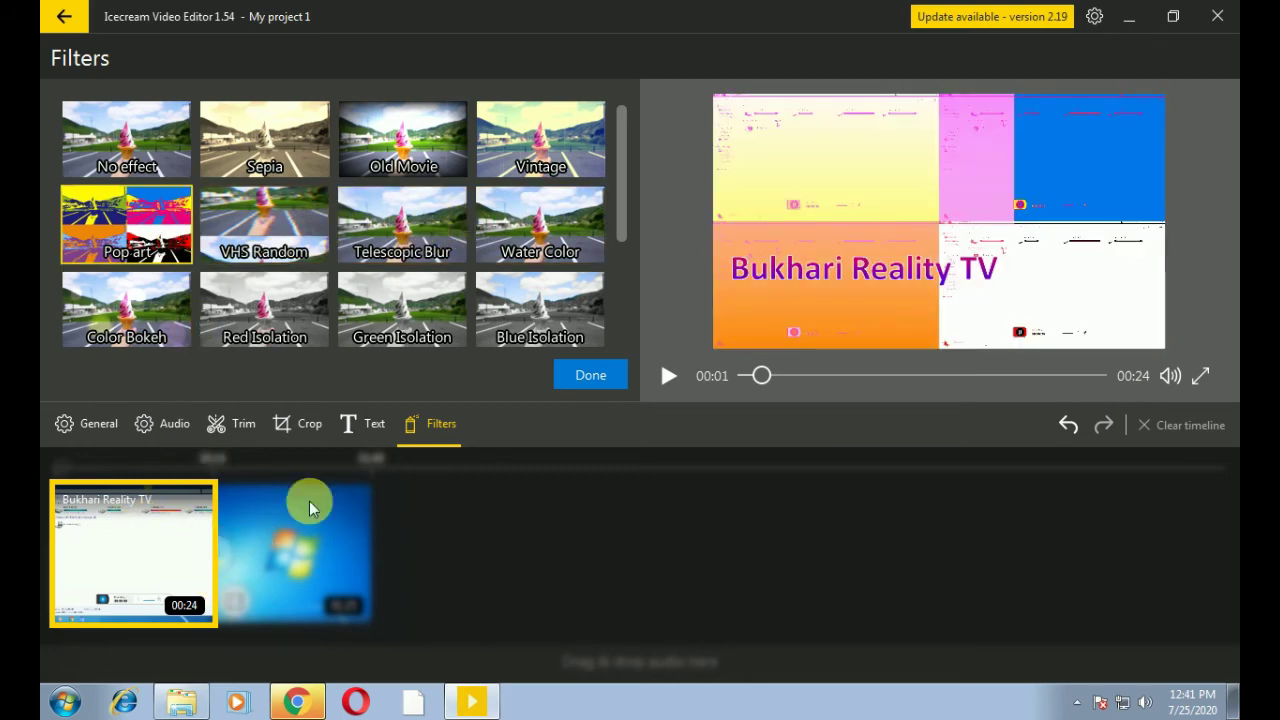
# Delete the first clip's text, set its text style to No style, and apply the changes
pyautogui.click(365, 424)
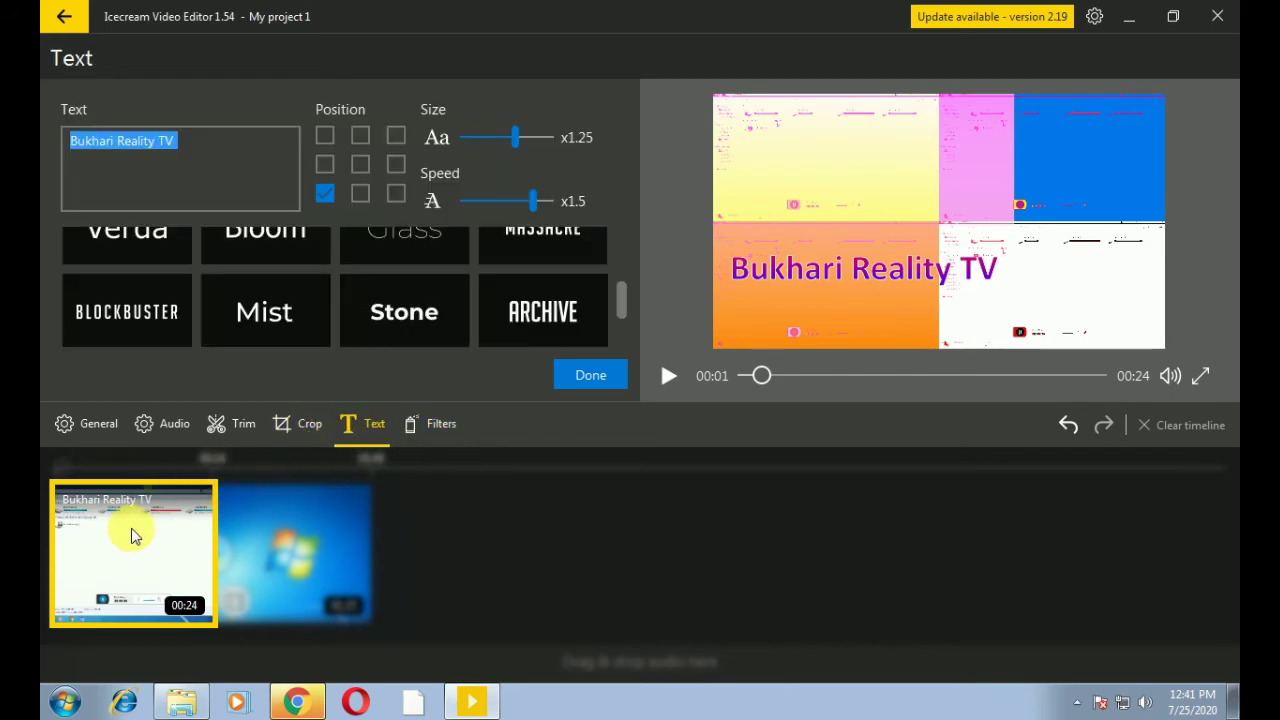
pyautogui.scroll(3, 423, 320)
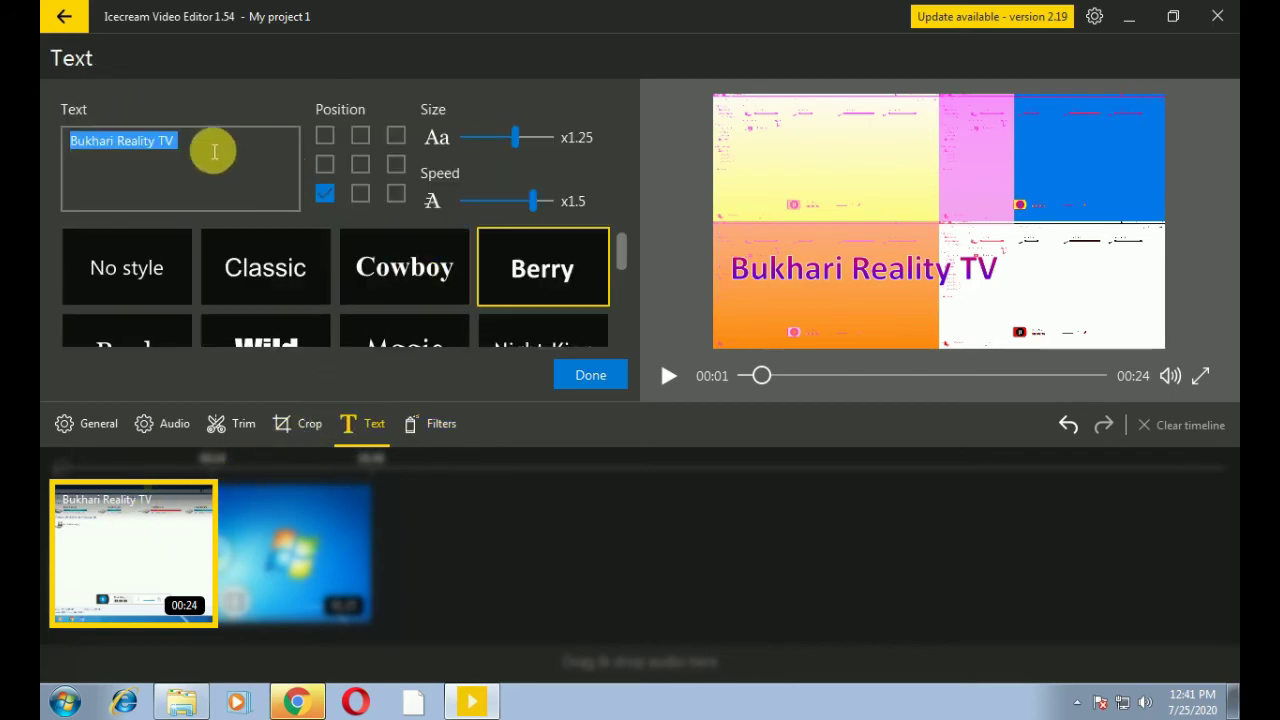
pyautogui.press('BackSpace')
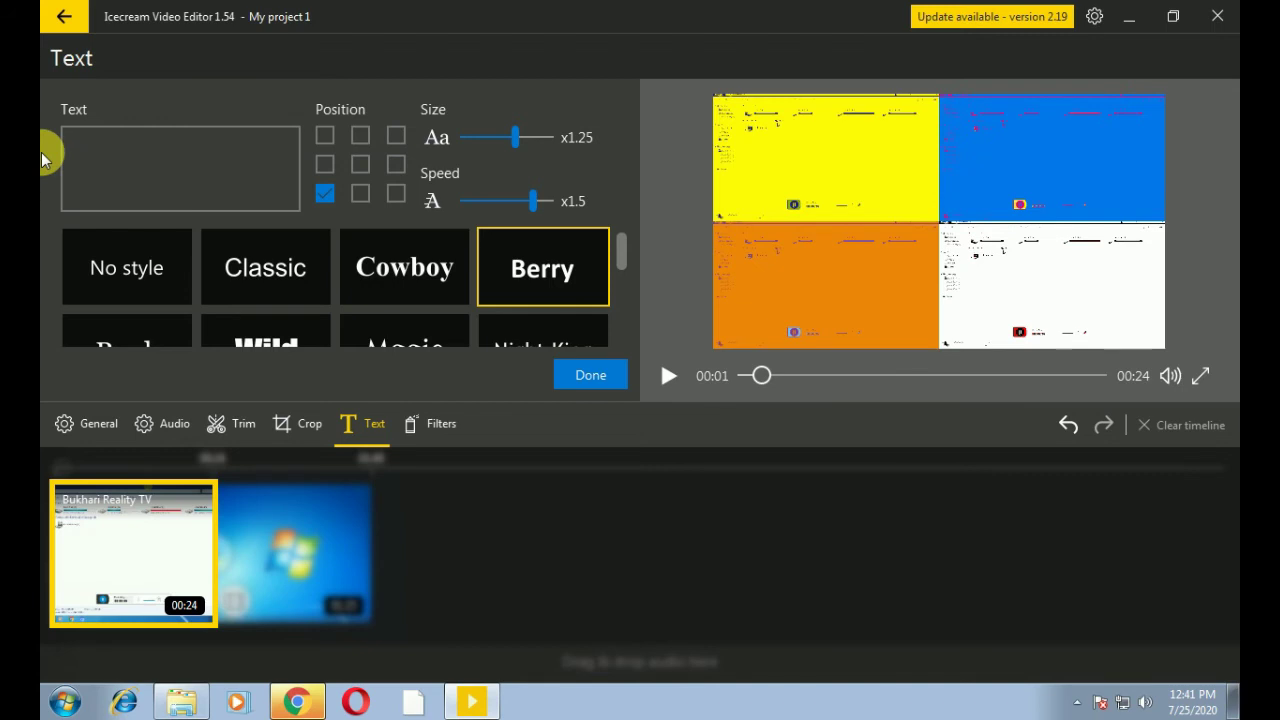
pyautogui.click(131, 240)
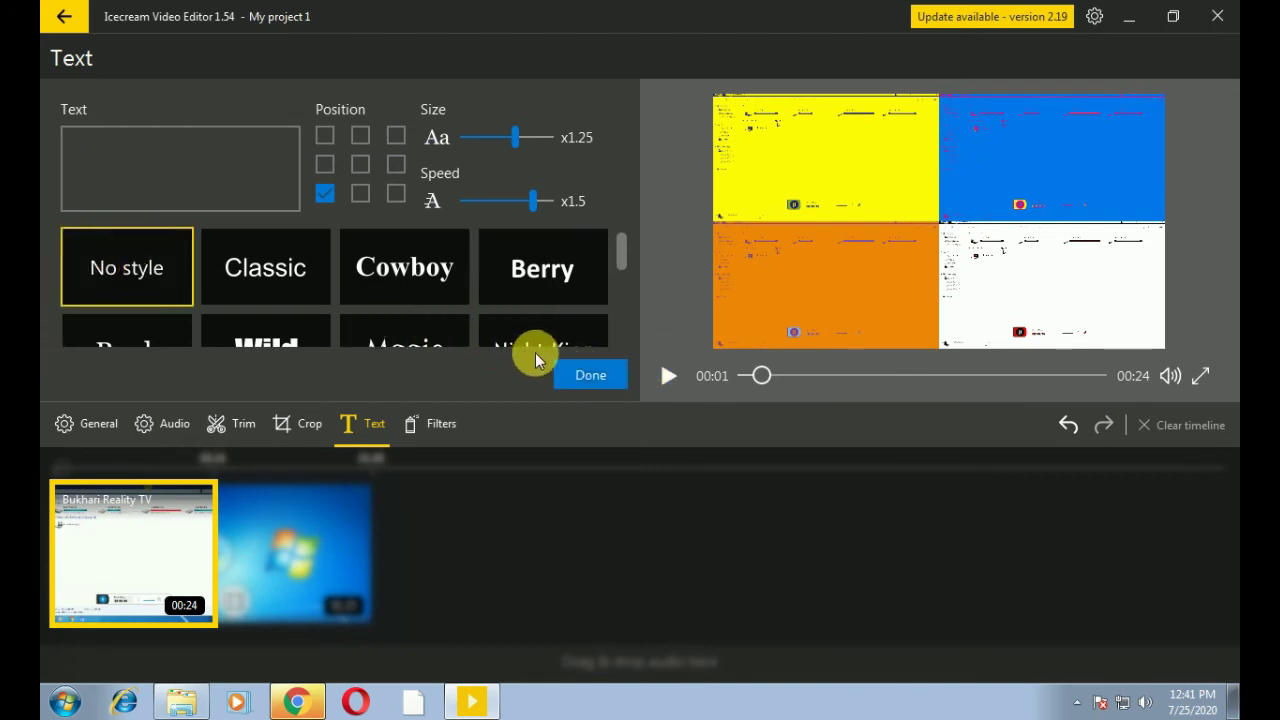
pyautogui.click(578, 368)
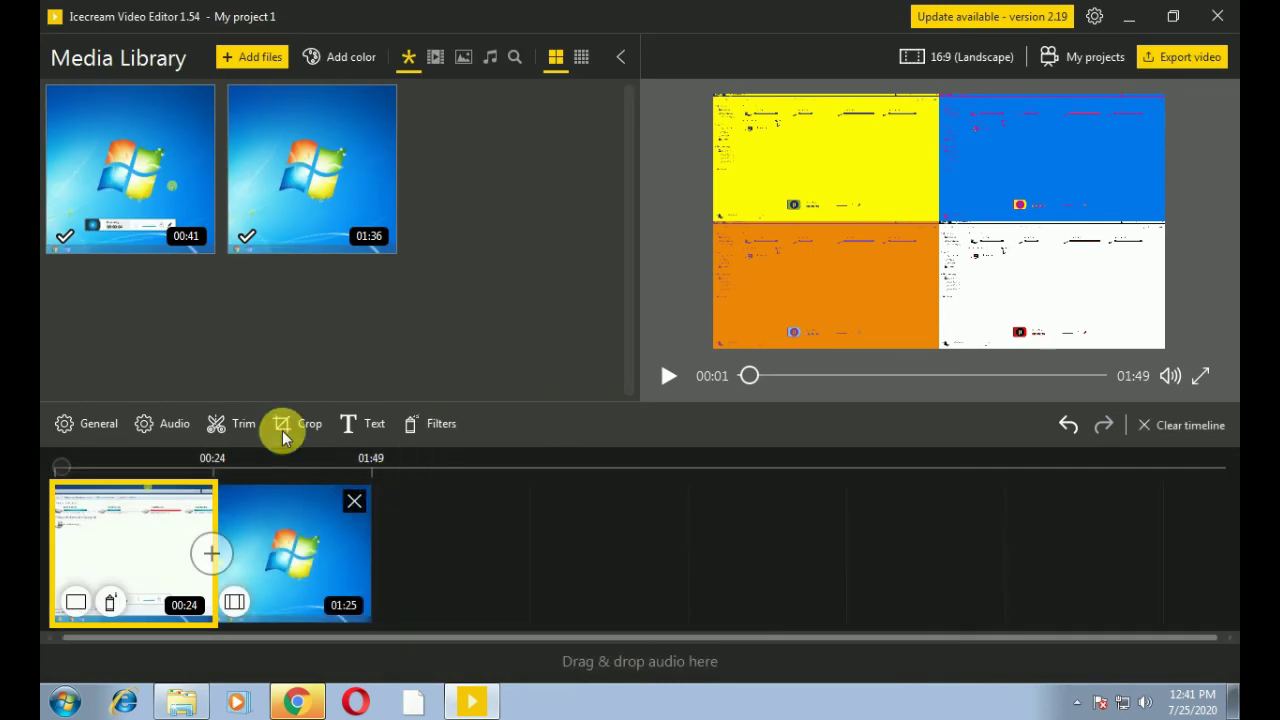
# Try the Vintage and Old Movie filters on the first clip and return it to No effect
pyautogui.click(449, 425)
pyautogui.click(533, 157)
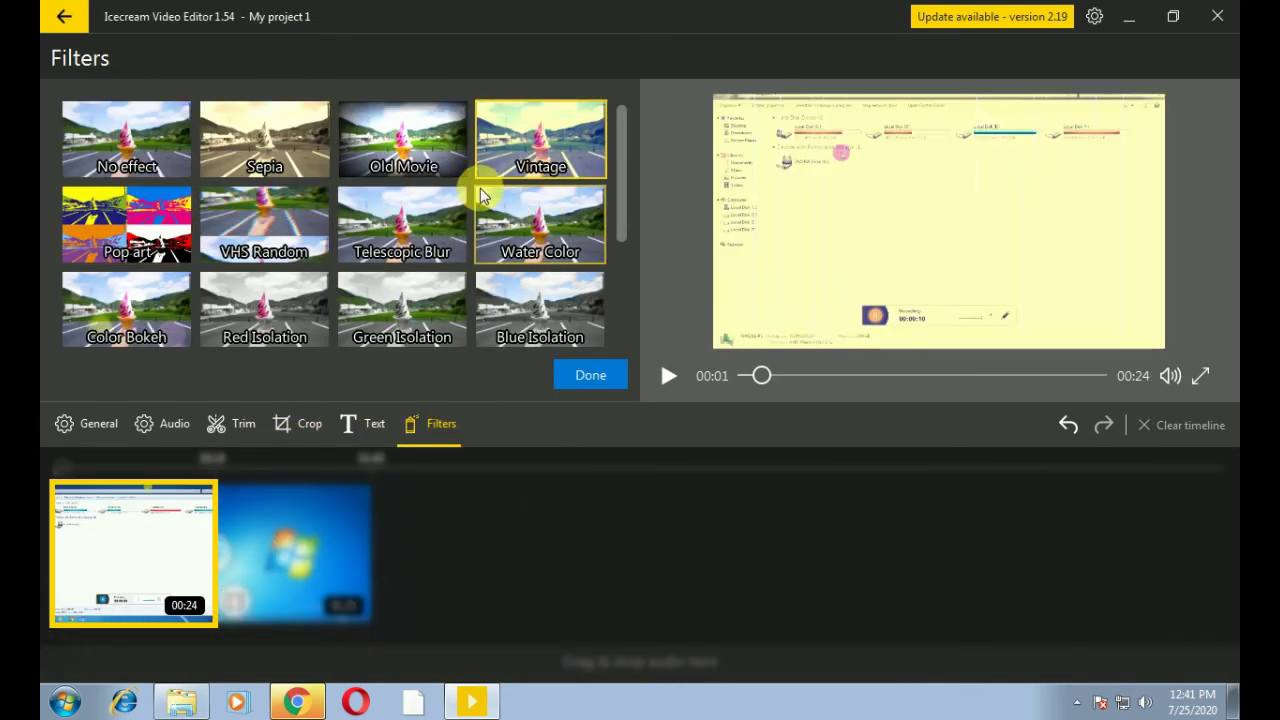
pyautogui.click(410, 140)
pyautogui.click(160, 150)
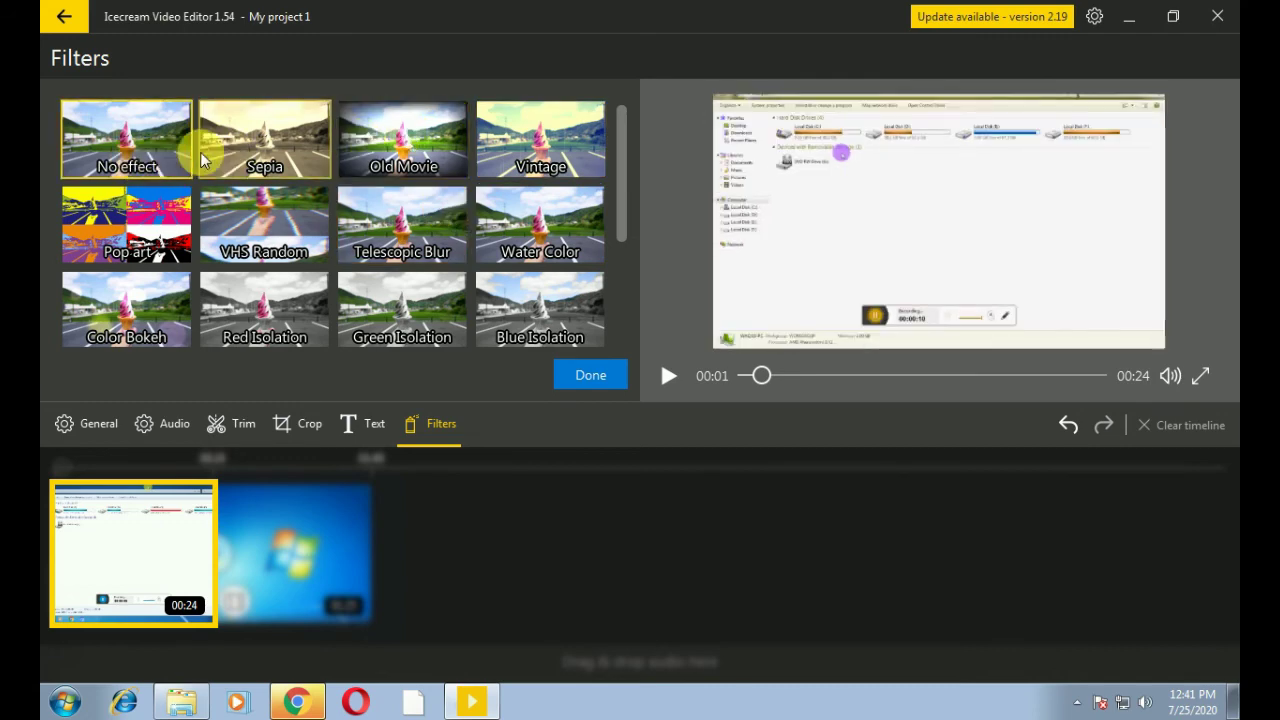
# Try the Sepia, Old Movie, Vintage, Pop art, VHS Random and Telescopic Blur filters on the first clip
pyautogui.click(258, 138)
pyautogui.click(428, 162)
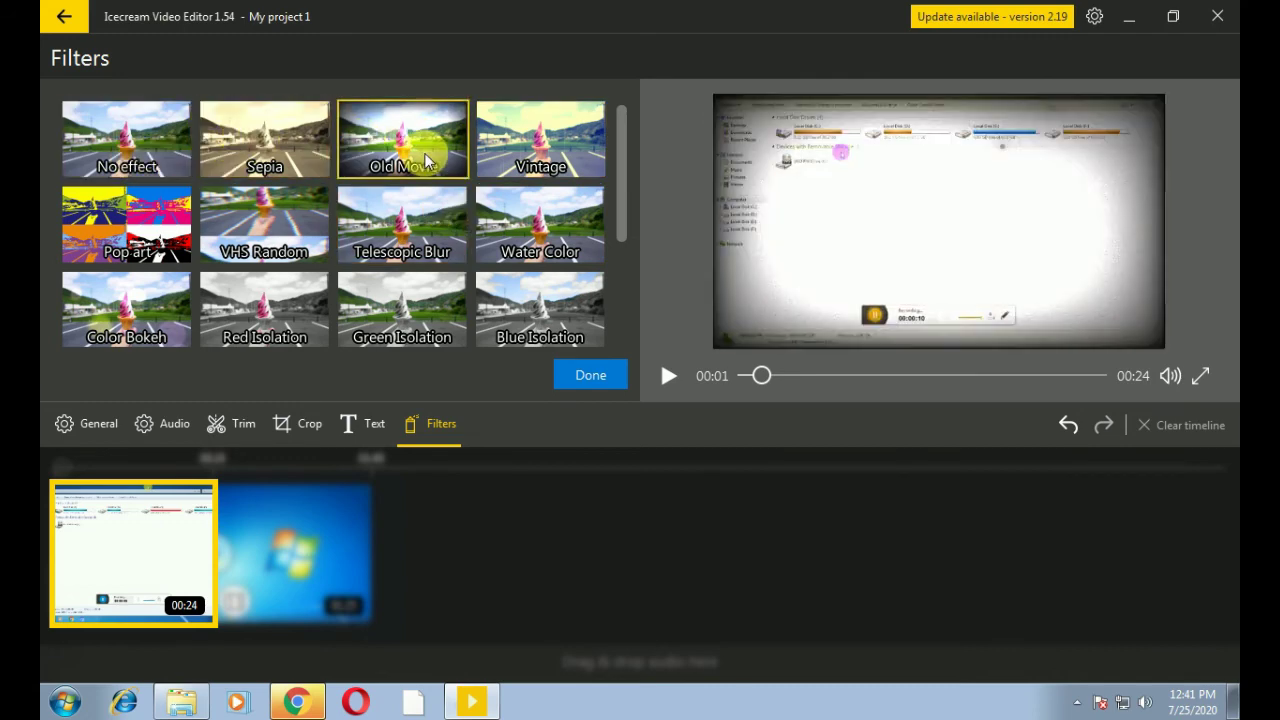
pyautogui.click(573, 168)
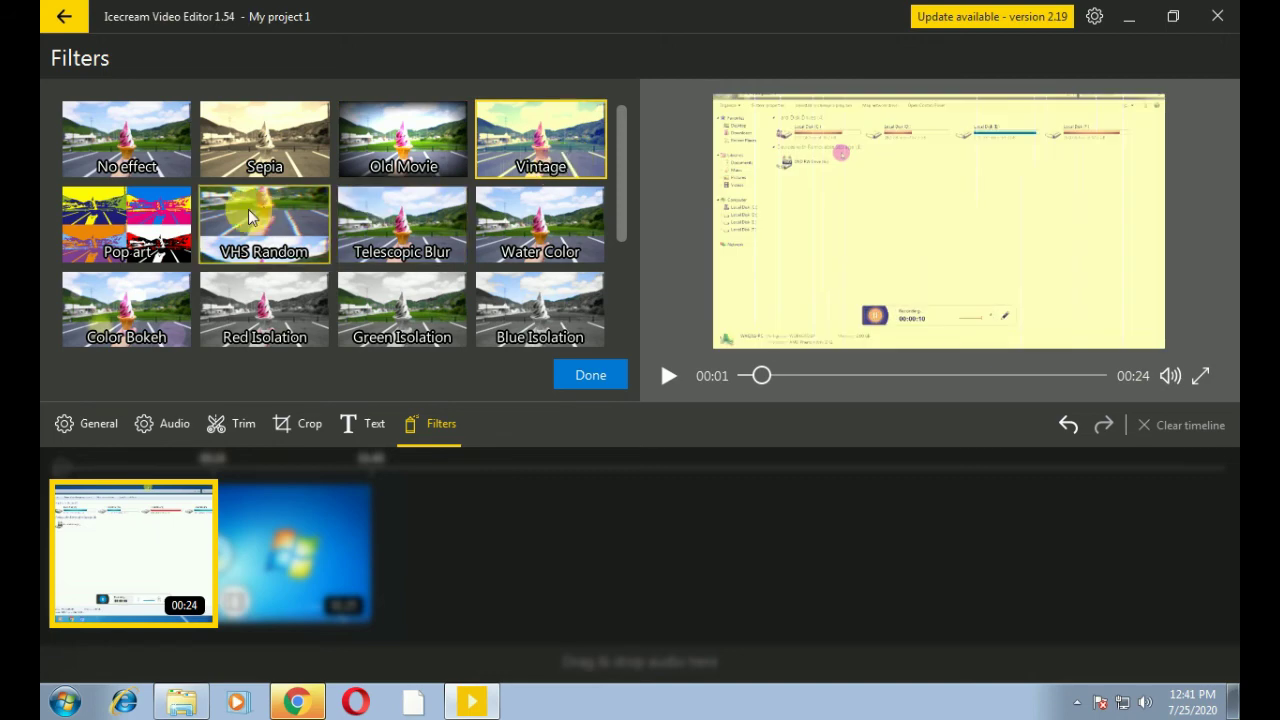
pyautogui.click(152, 246)
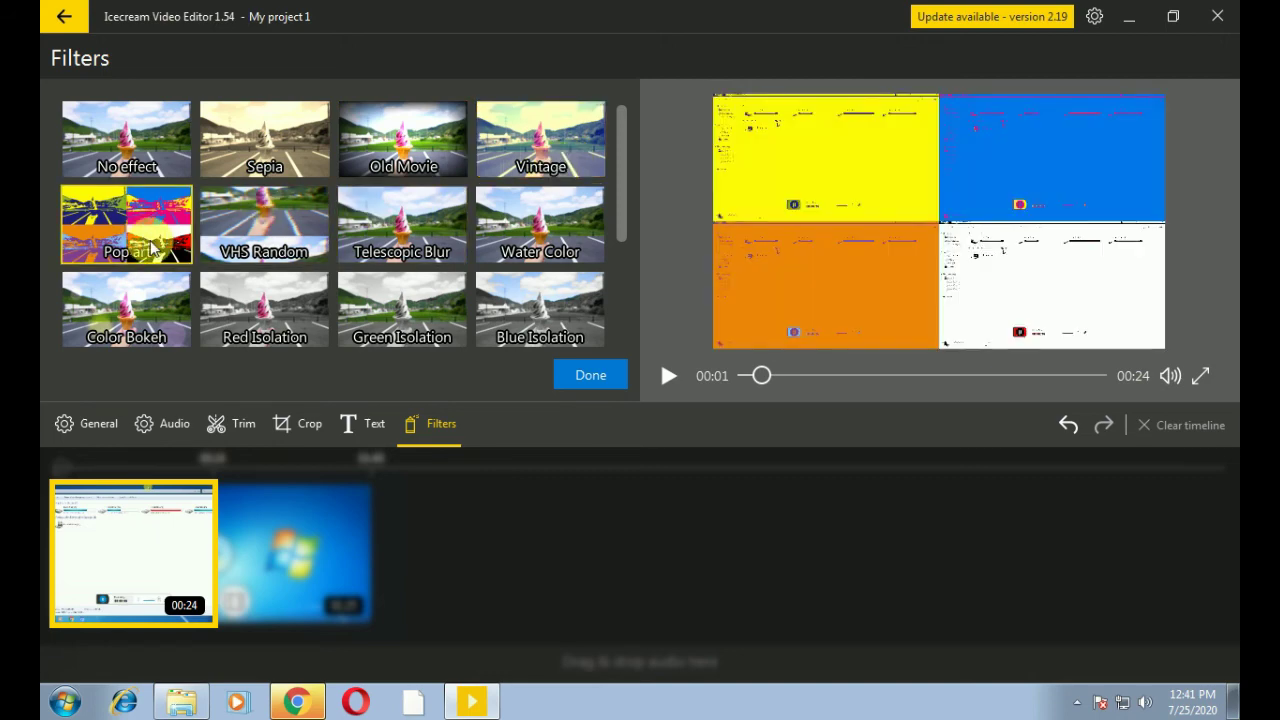
pyautogui.click(312, 244)
pyautogui.scroll(-1, 318, 246)
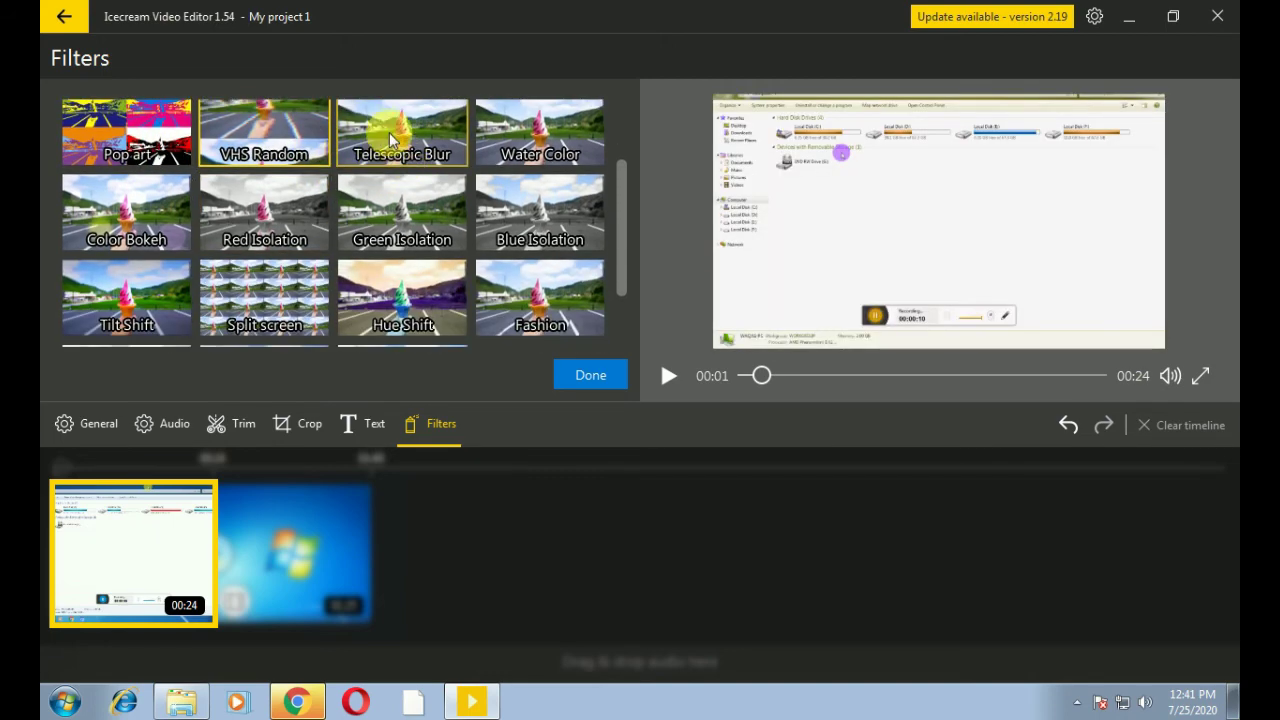
pyautogui.click(392, 140)
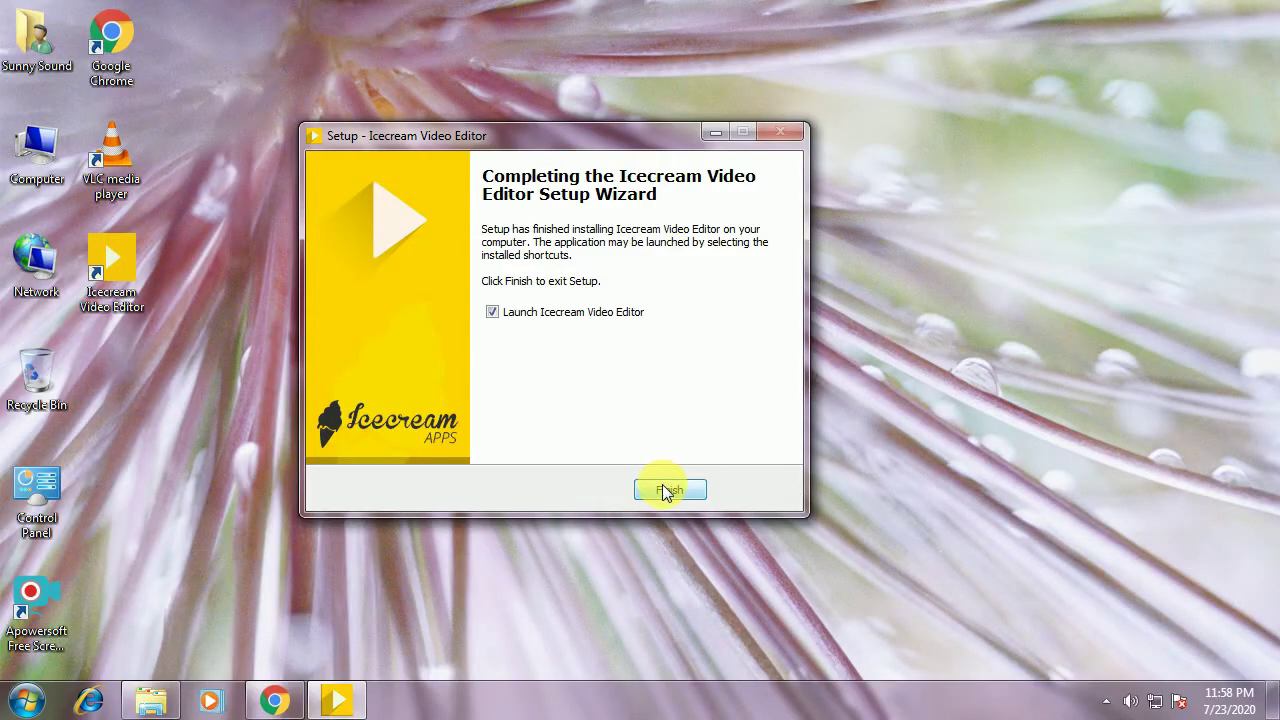
# Finish the Icecream Video Editor setup wizard with the option to launch the program enabled
pyautogui.click(665, 492)
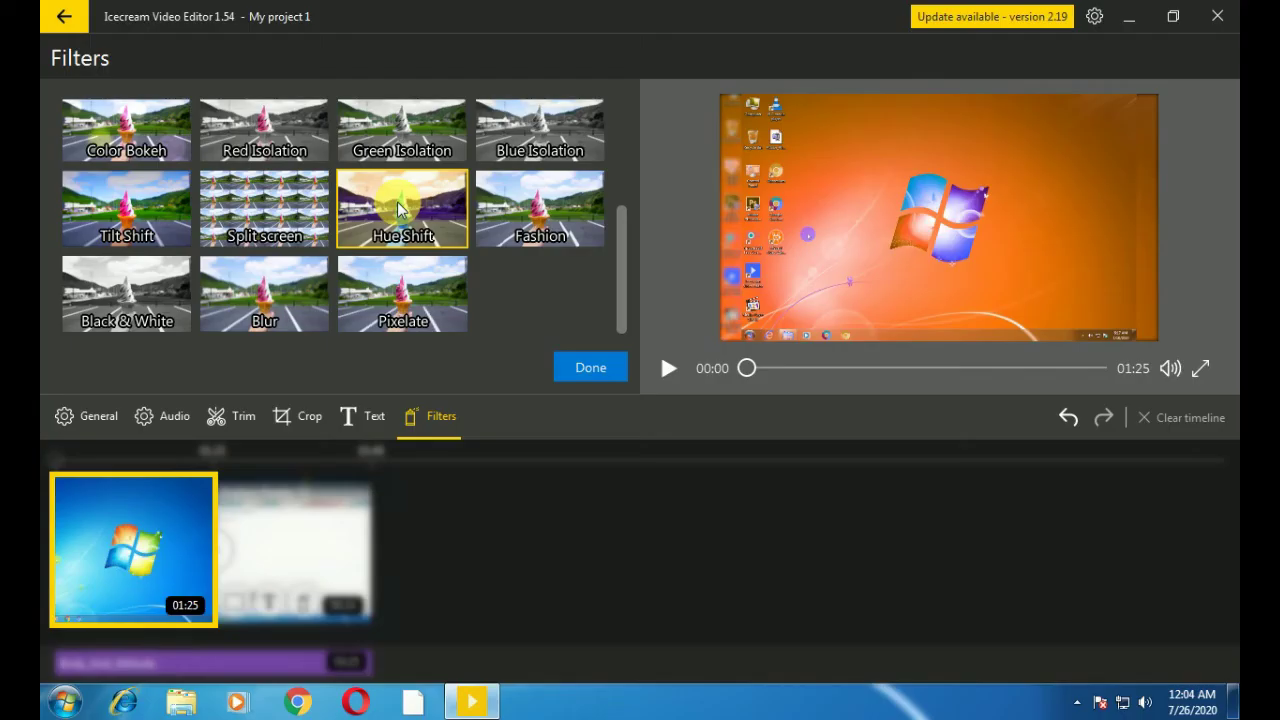
# Try the Fashion, Pixelate, Blur and Black & White filters on the first clip
pyautogui.click(514, 200)
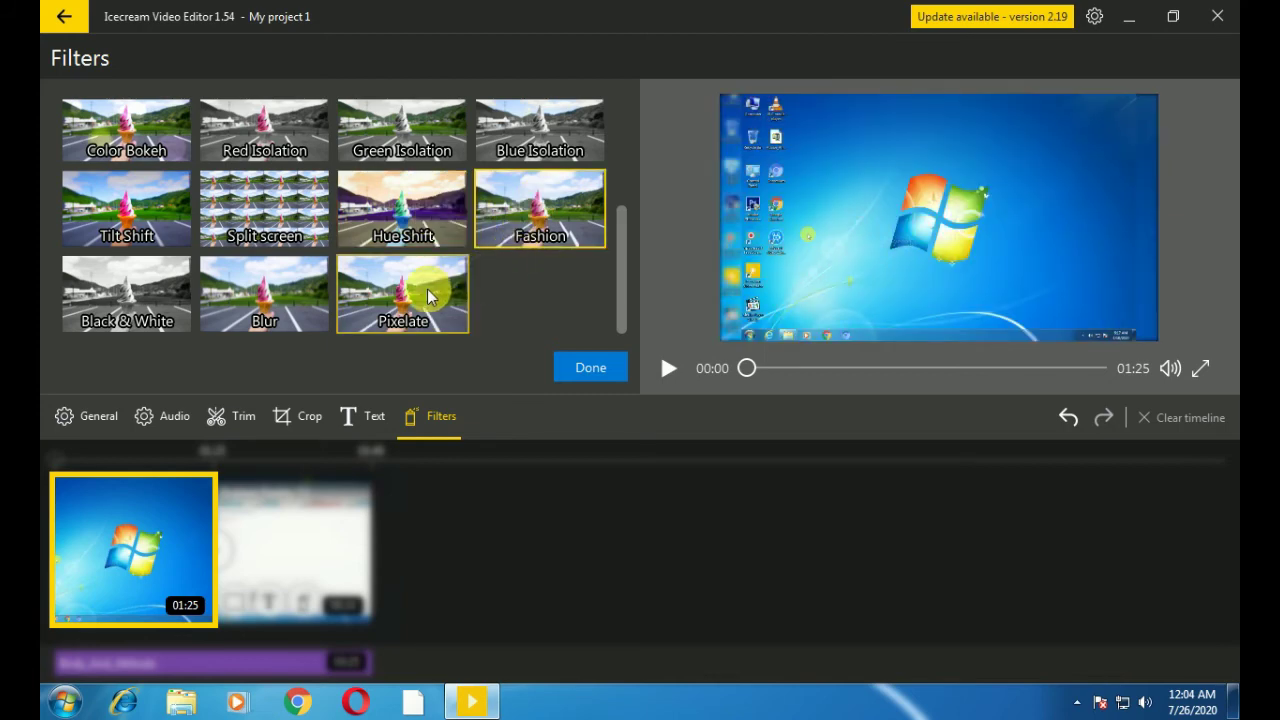
pyautogui.click(378, 302)
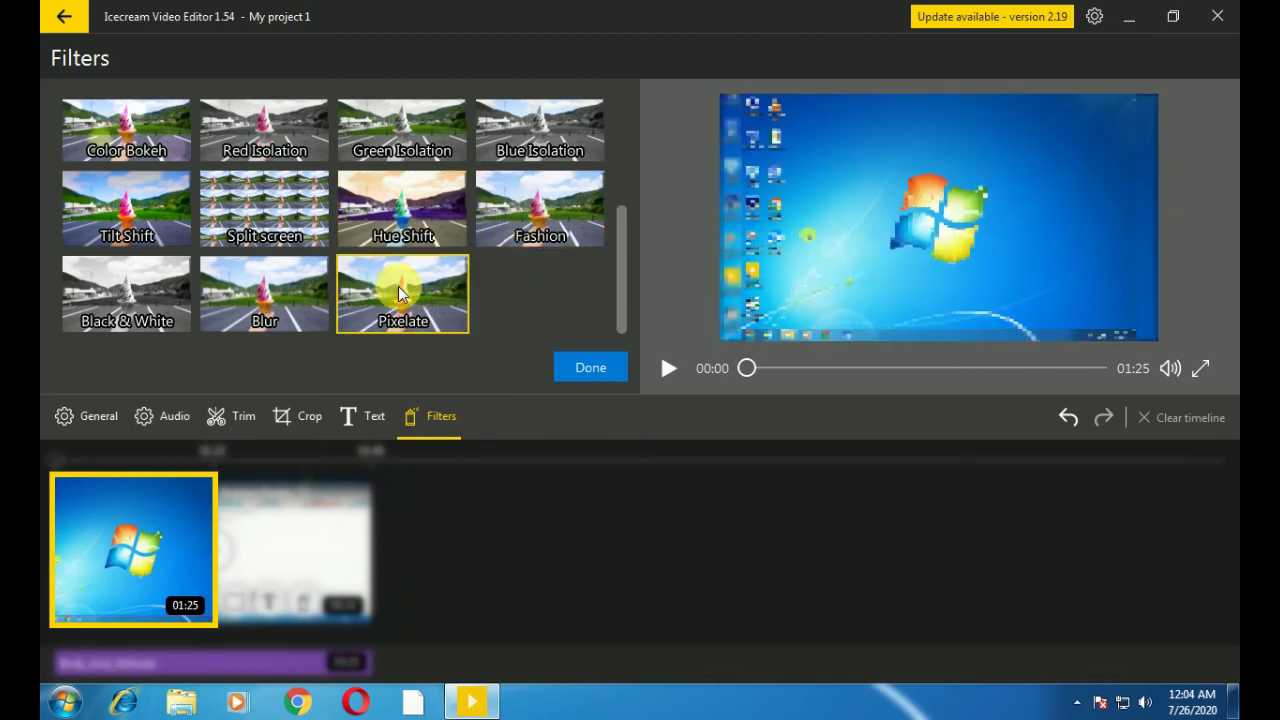
pyautogui.click(294, 297)
pyautogui.click(129, 288)
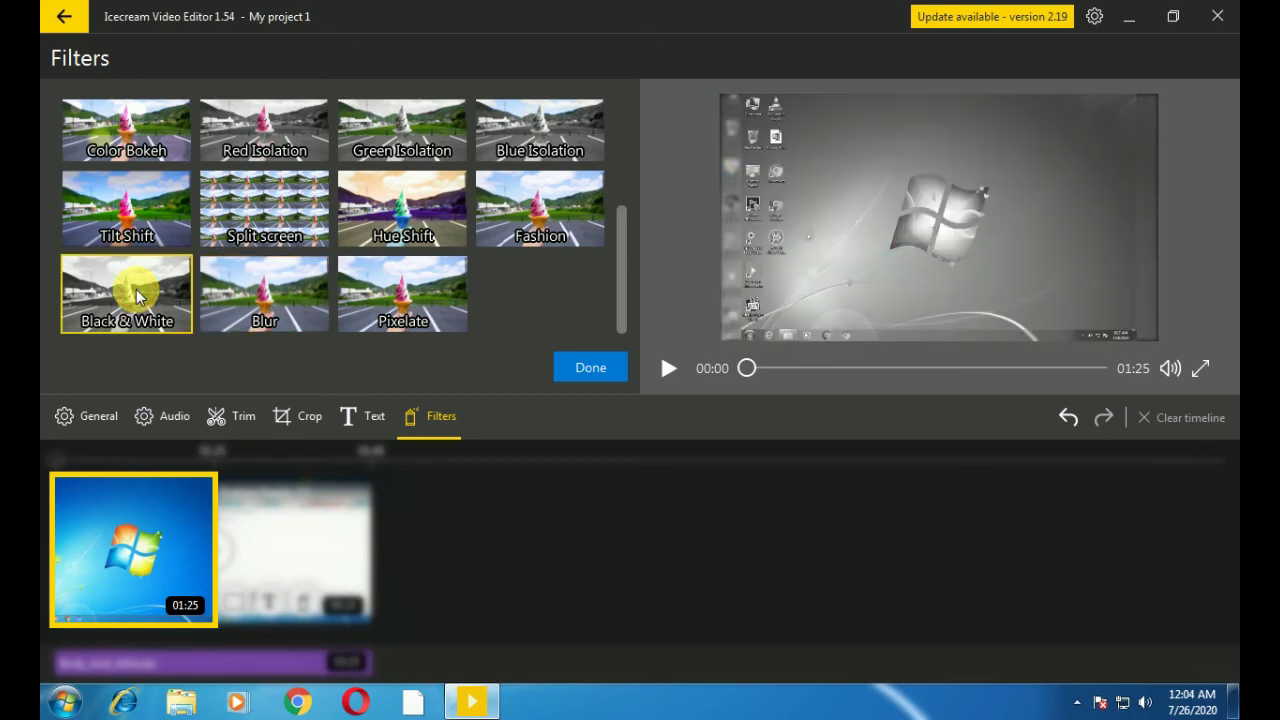
# Try the Color Bokeh, Red Isolation, Green Isolation and Blue Isolation filters on the first clip
pyautogui.click(146, 121)
pyautogui.click(265, 132)
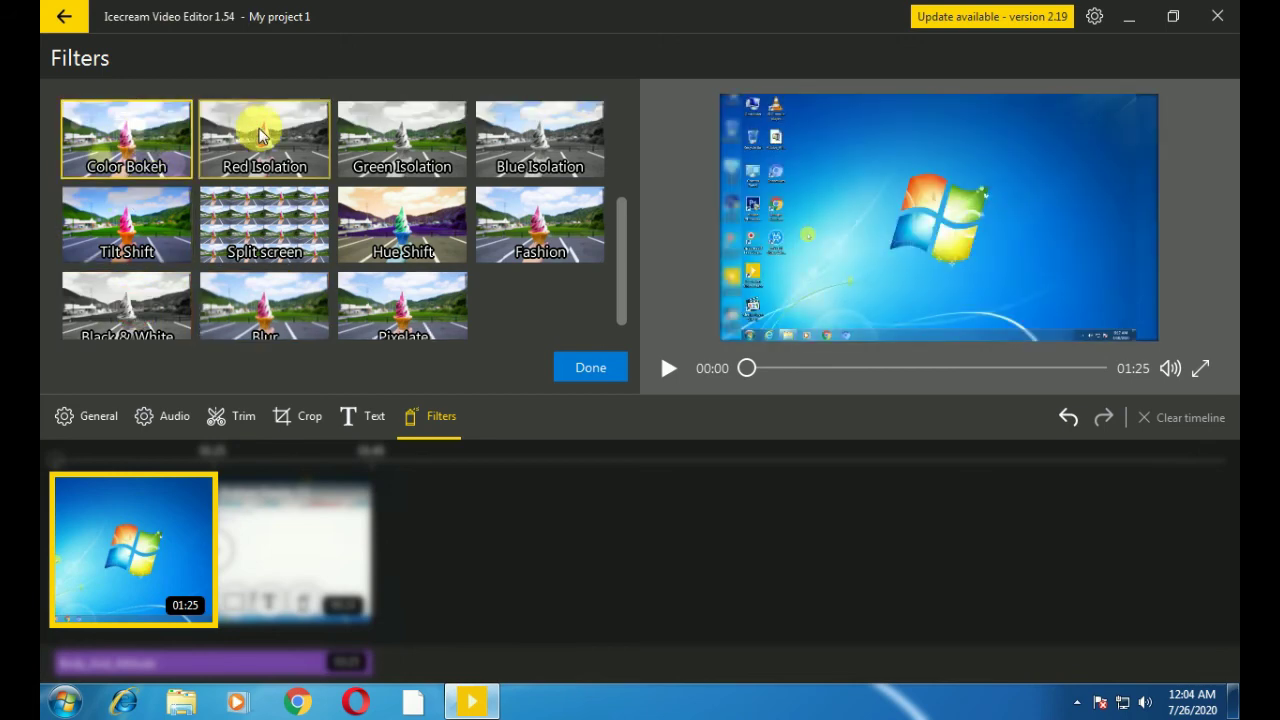
pyautogui.click(403, 155)
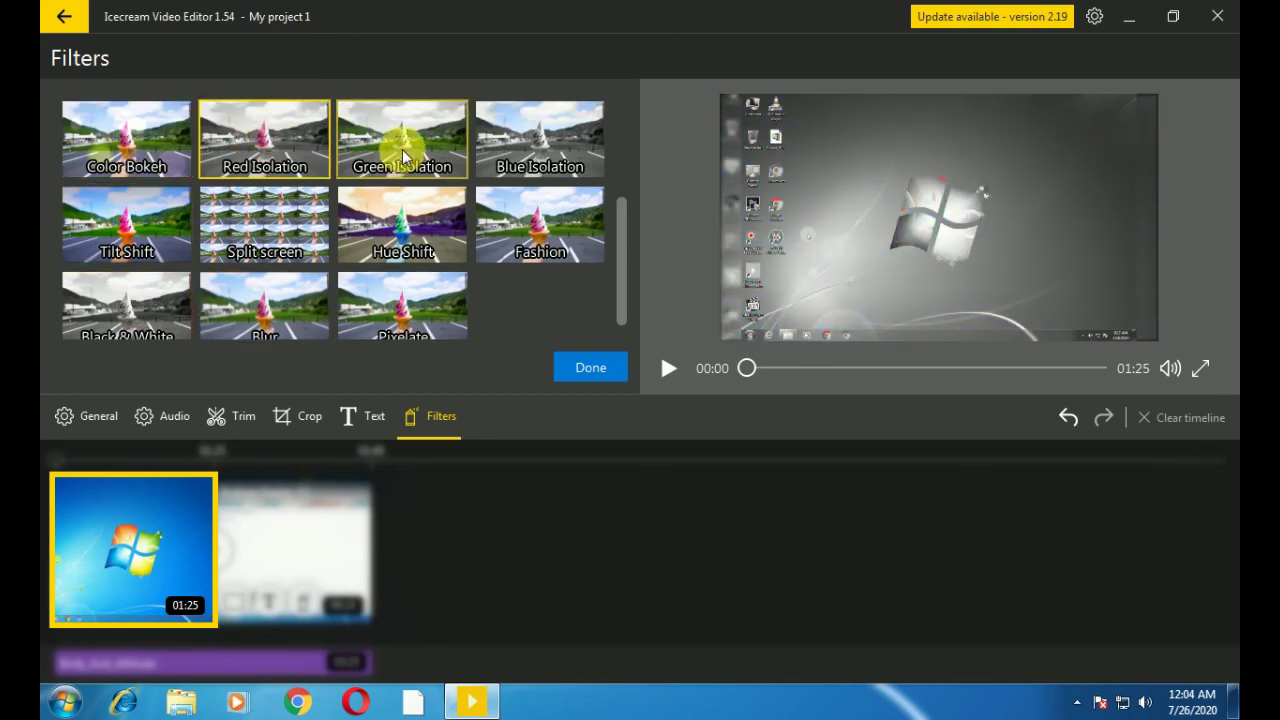
pyautogui.click(508, 160)
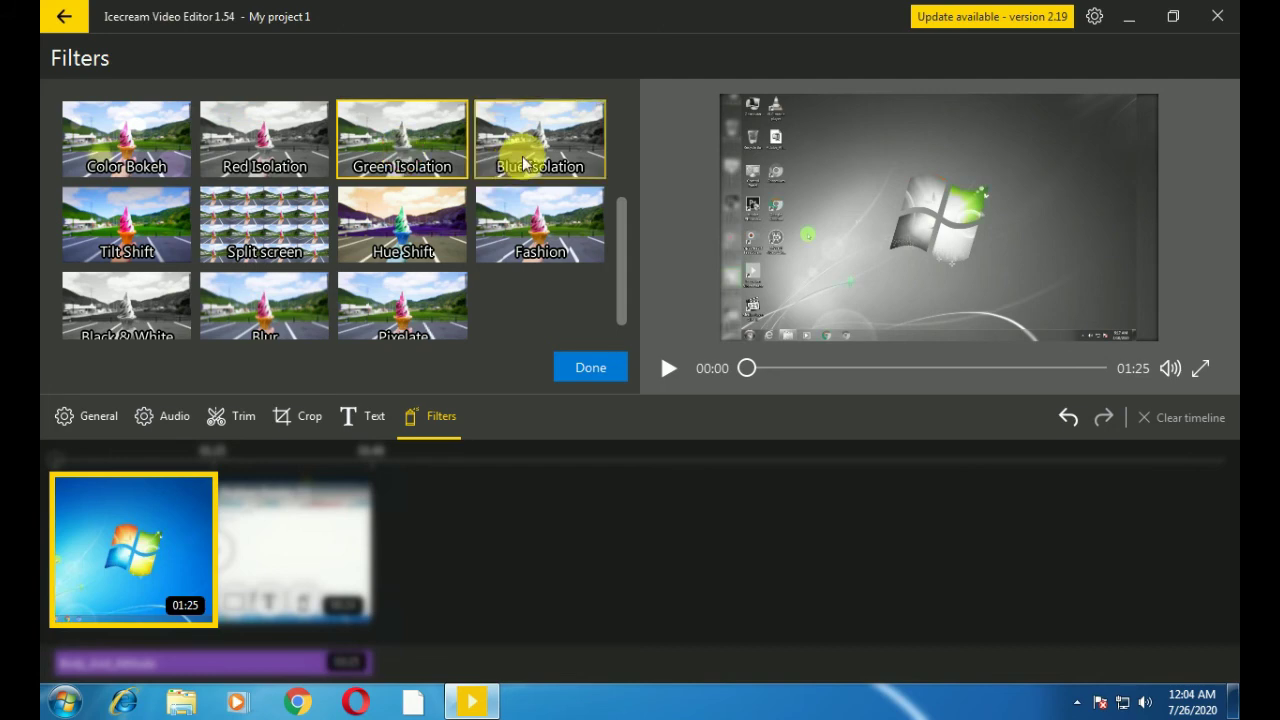
# Try the Sepia, Old Movie, Vintage, Water Color, Telescopic Blur, VHS Random and Pop art filters on the first clip
pyautogui.scroll(2, 492, 190)
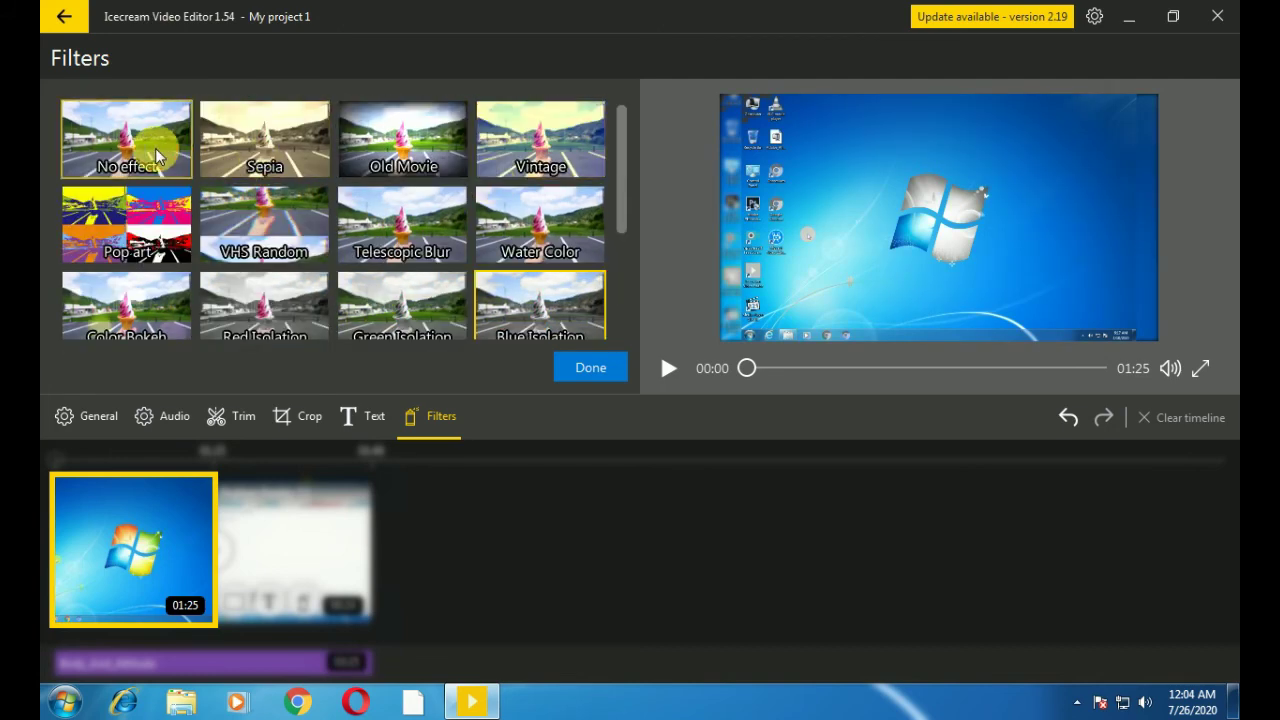
pyautogui.click(300, 163)
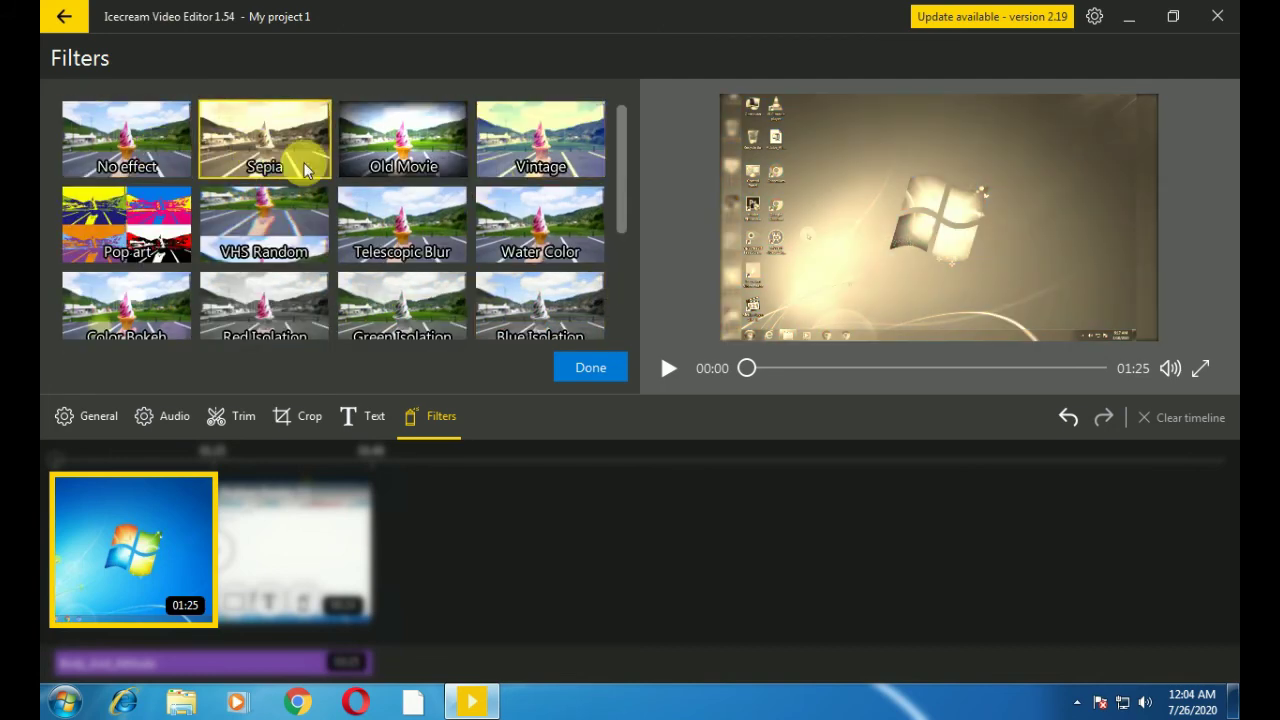
pyautogui.click(395, 158)
pyautogui.click(537, 153)
pyautogui.click(551, 245)
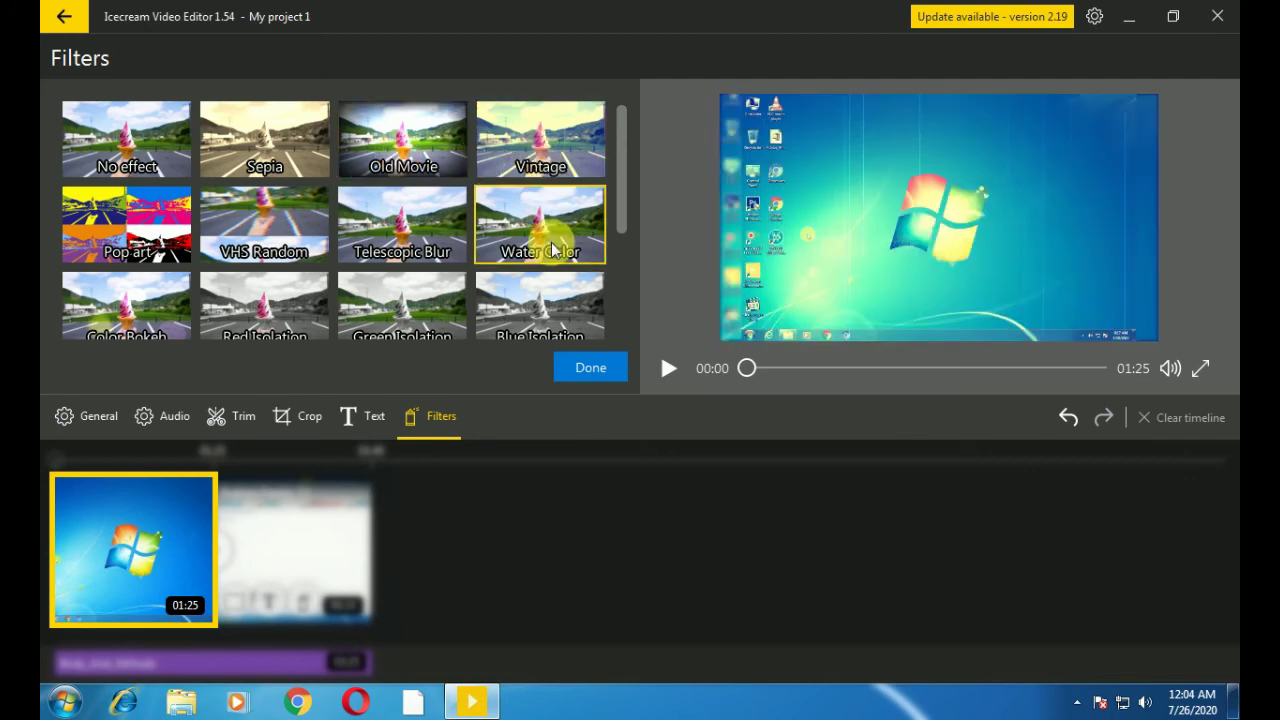
pyautogui.click(399, 232)
pyautogui.click(258, 238)
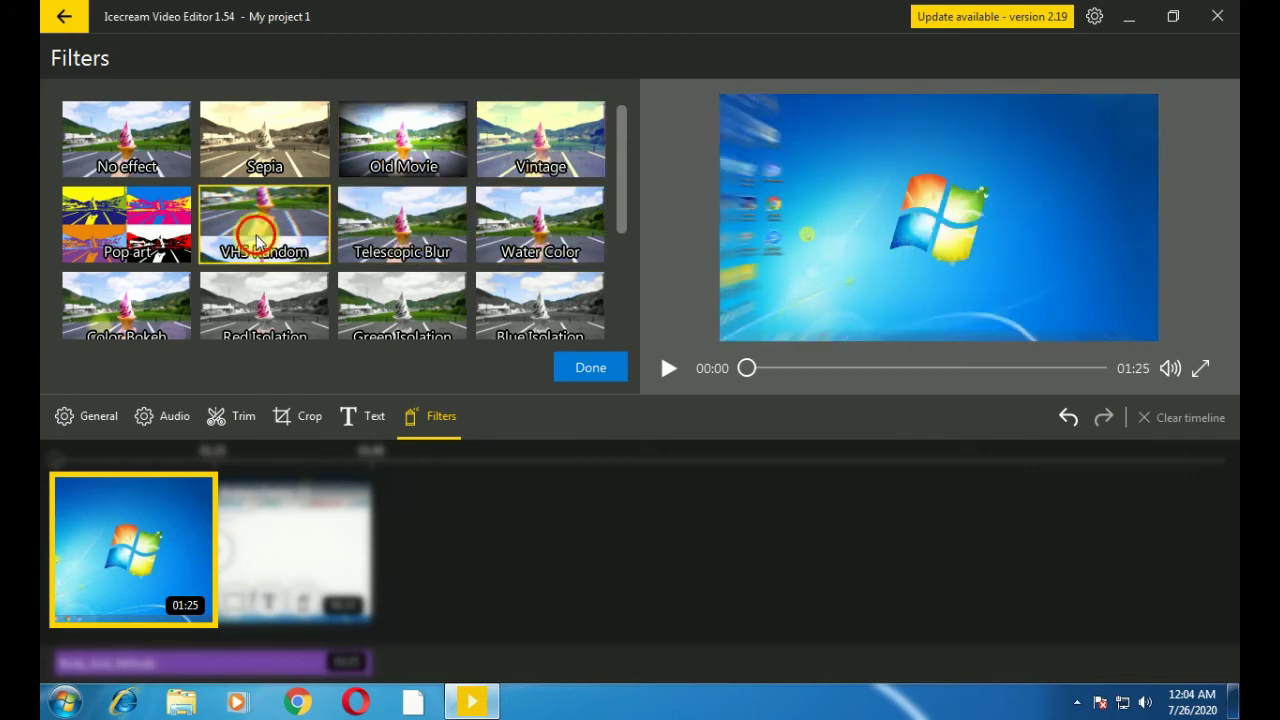
pyautogui.click(140, 232)
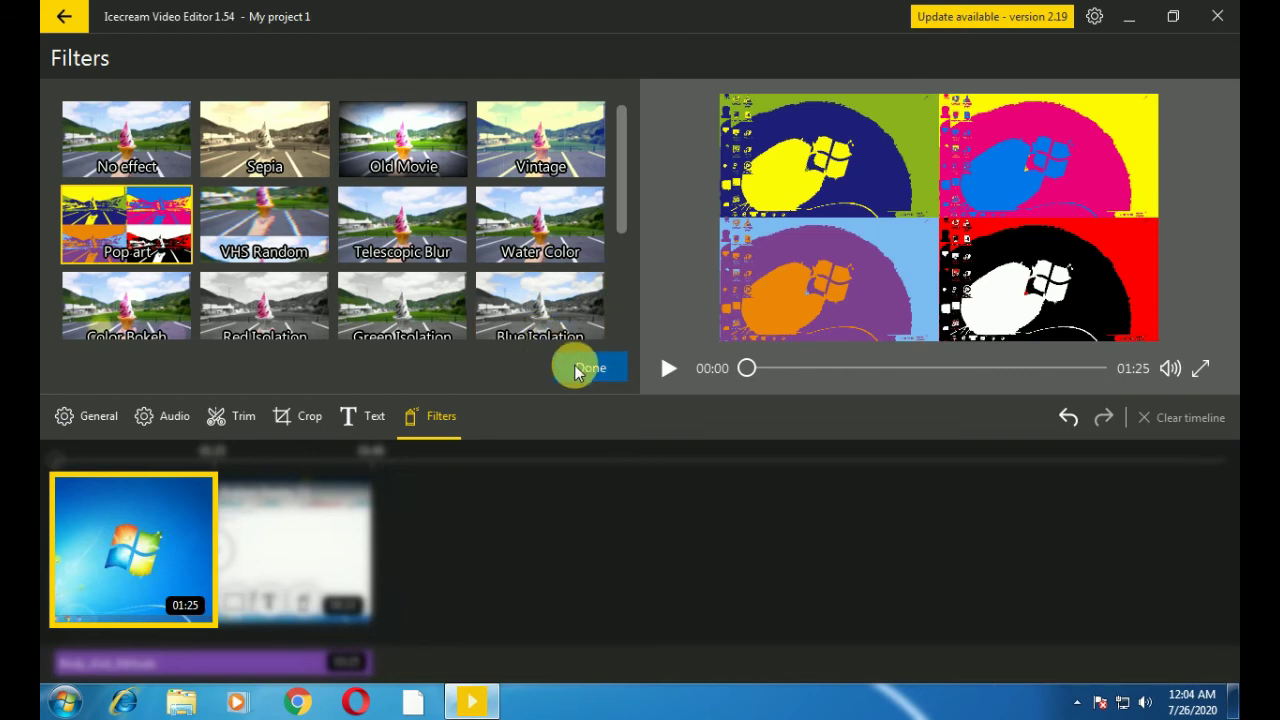
# Set the first clip's filter to Split screen and apply it
pyautogui.scroll(-2, 349, 293)
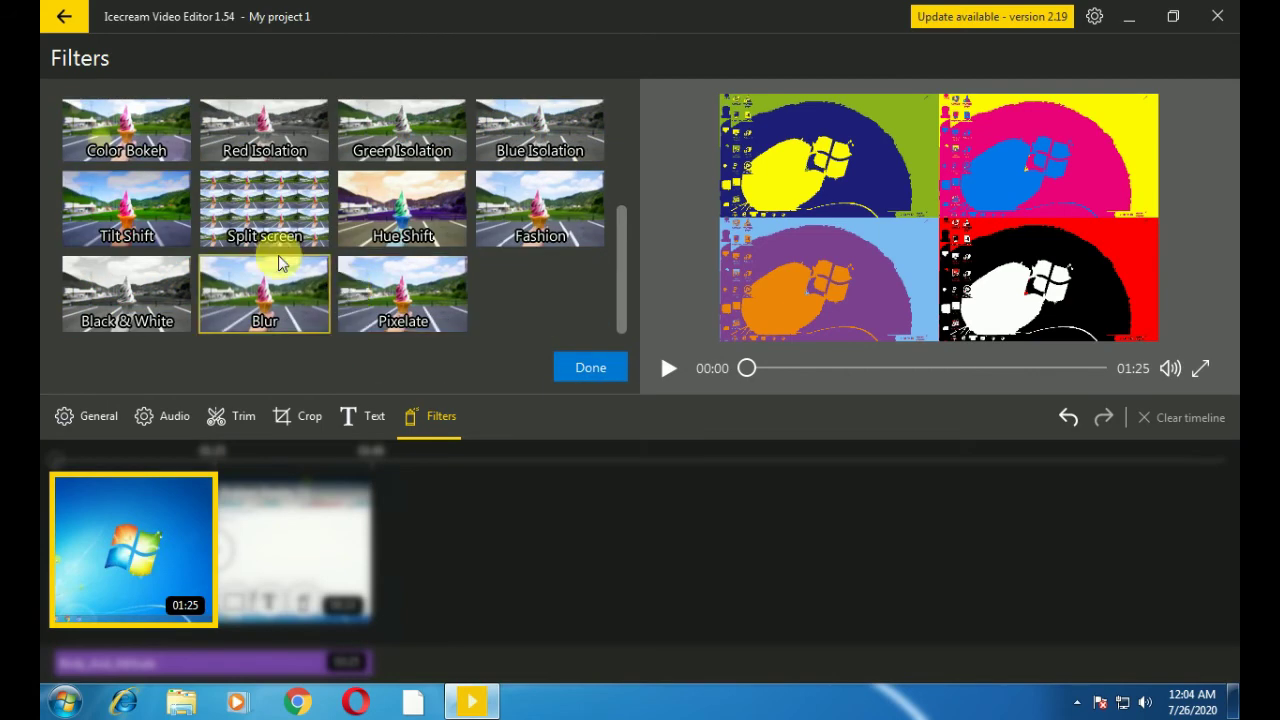
pyautogui.scroll(2, 420, 270)
pyautogui.scroll(-2, 405, 263)
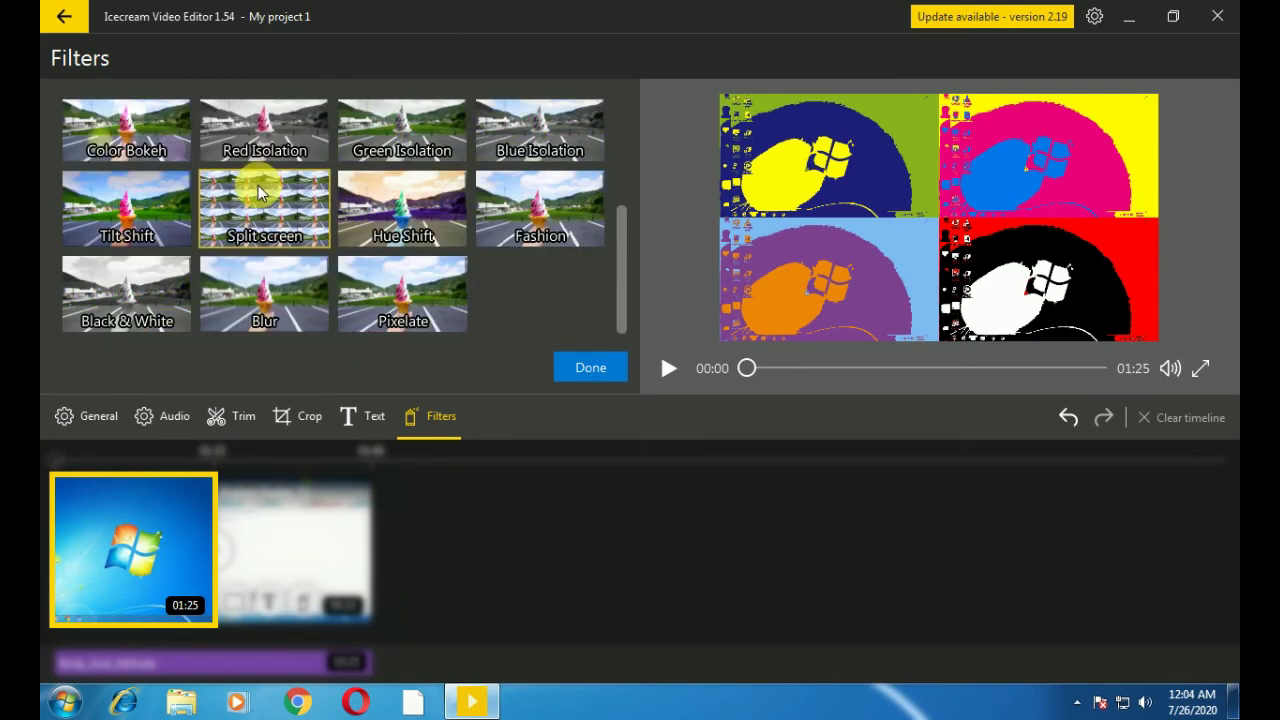
pyautogui.click(262, 195)
pyautogui.click(585, 362)
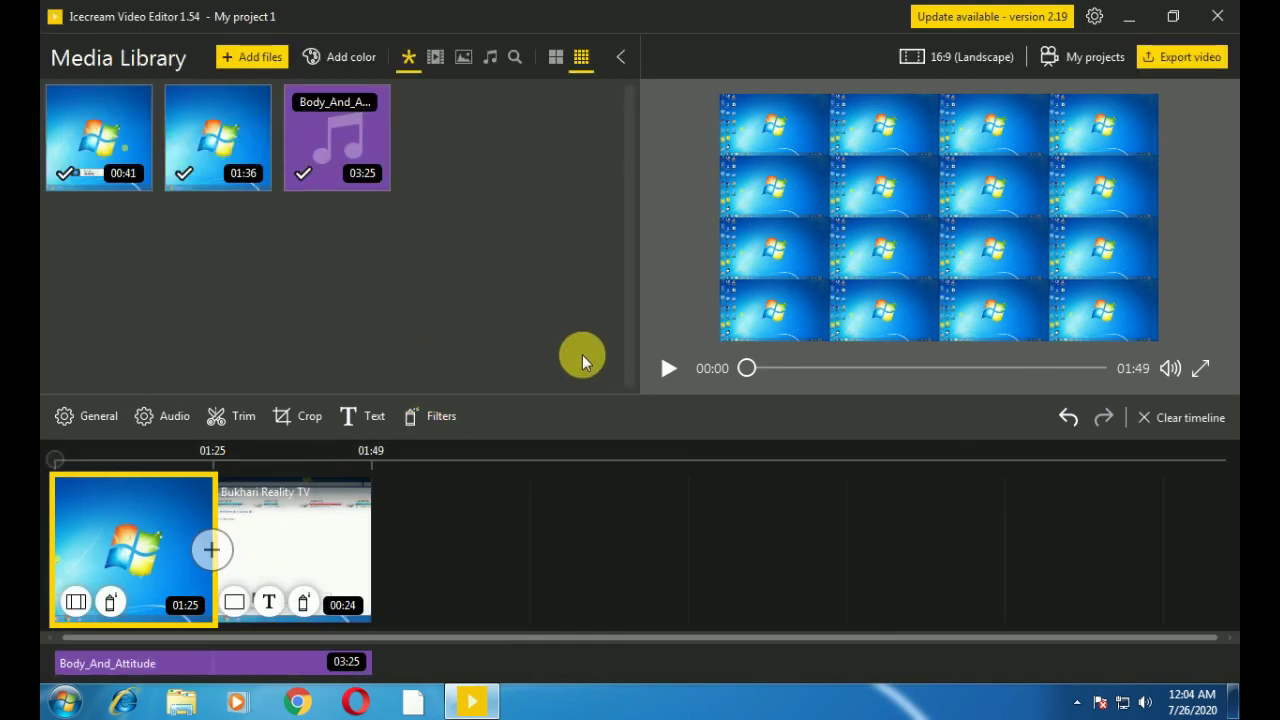
# Filter the media library to audio files and add Body_And_Attitude again at the end of the audio track
pyautogui.click(463, 60)
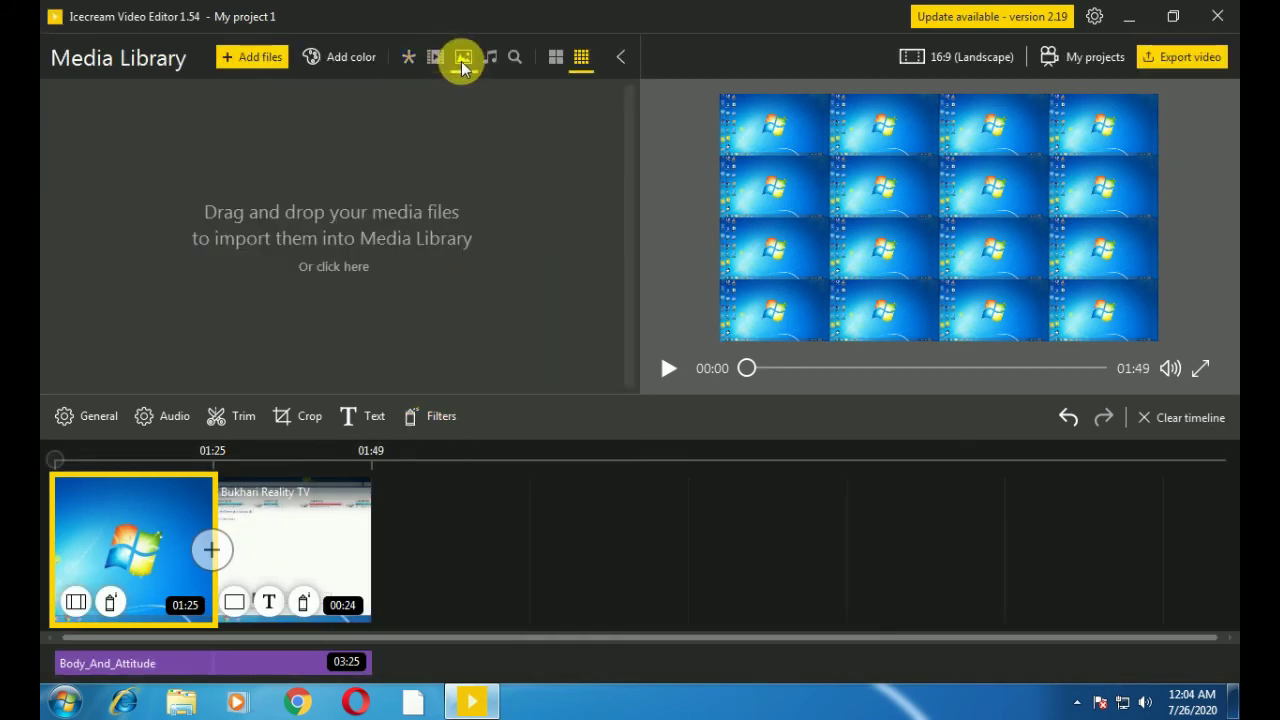
pyautogui.click(490, 57)
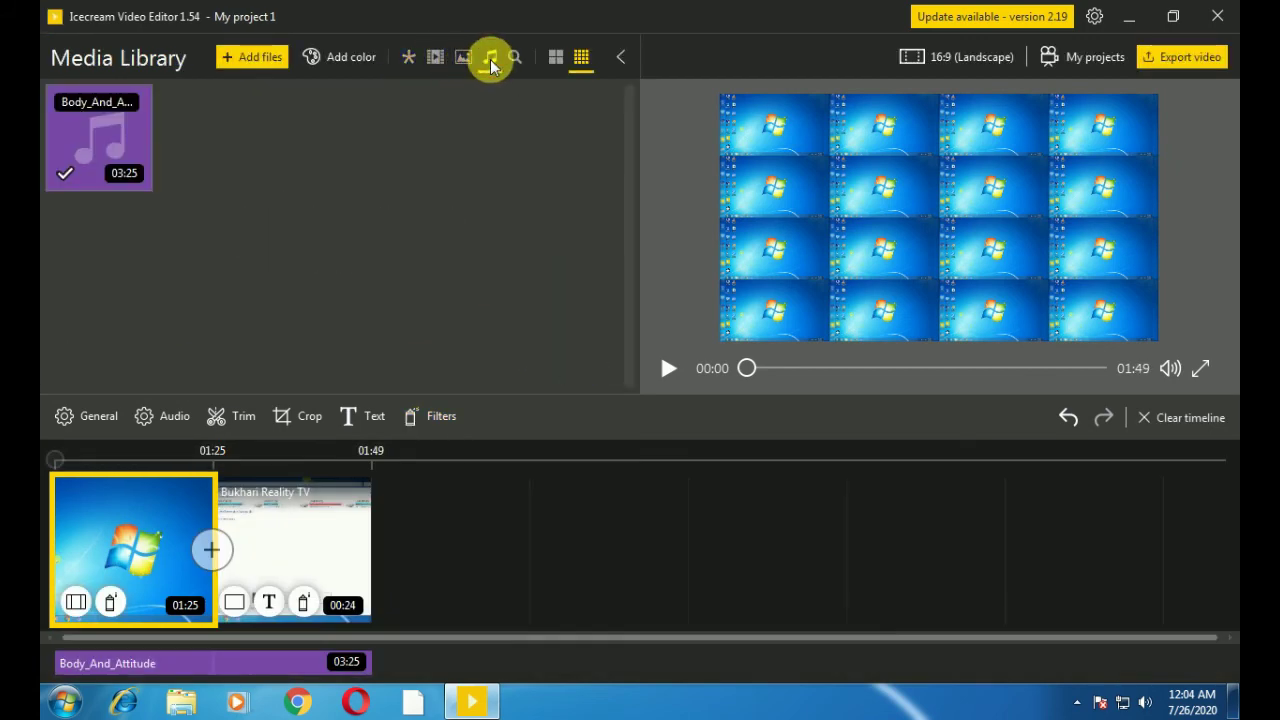
pyautogui.click(100, 130)
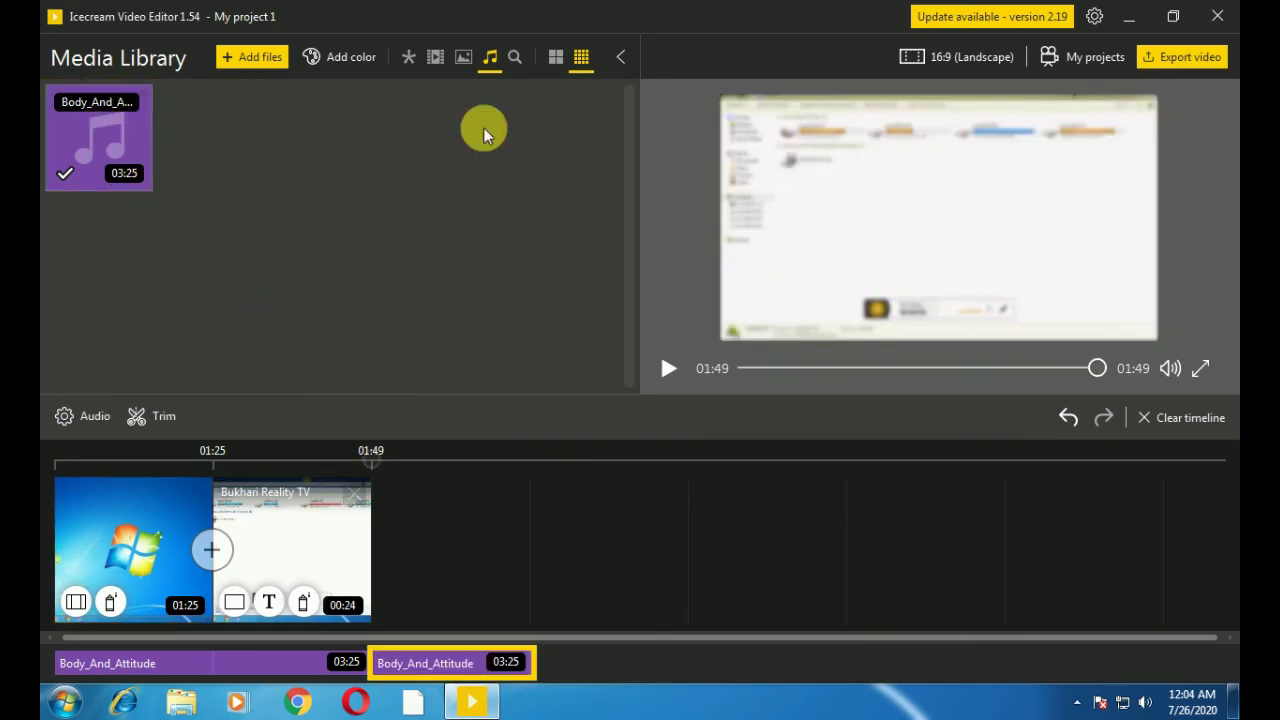
# Play the timeline preview and browse the video, audio and image categories of the media library
pyautogui.click(435, 57)
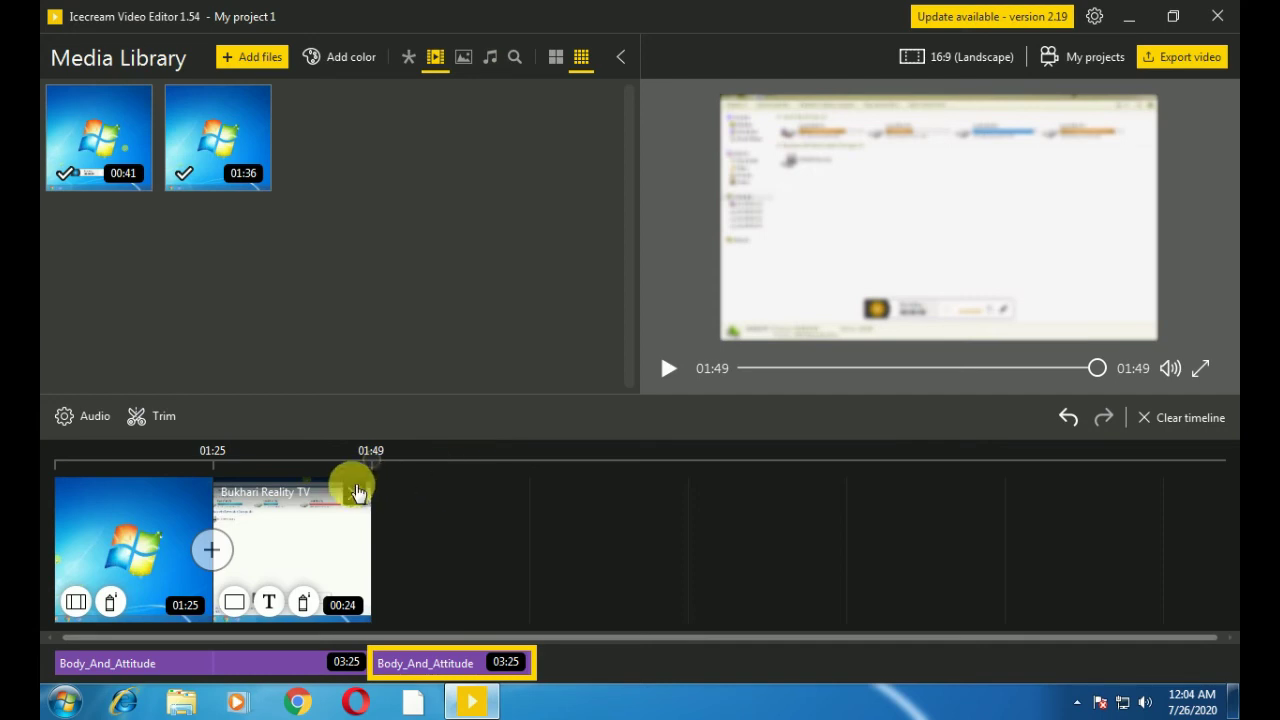
pyautogui.press('space')
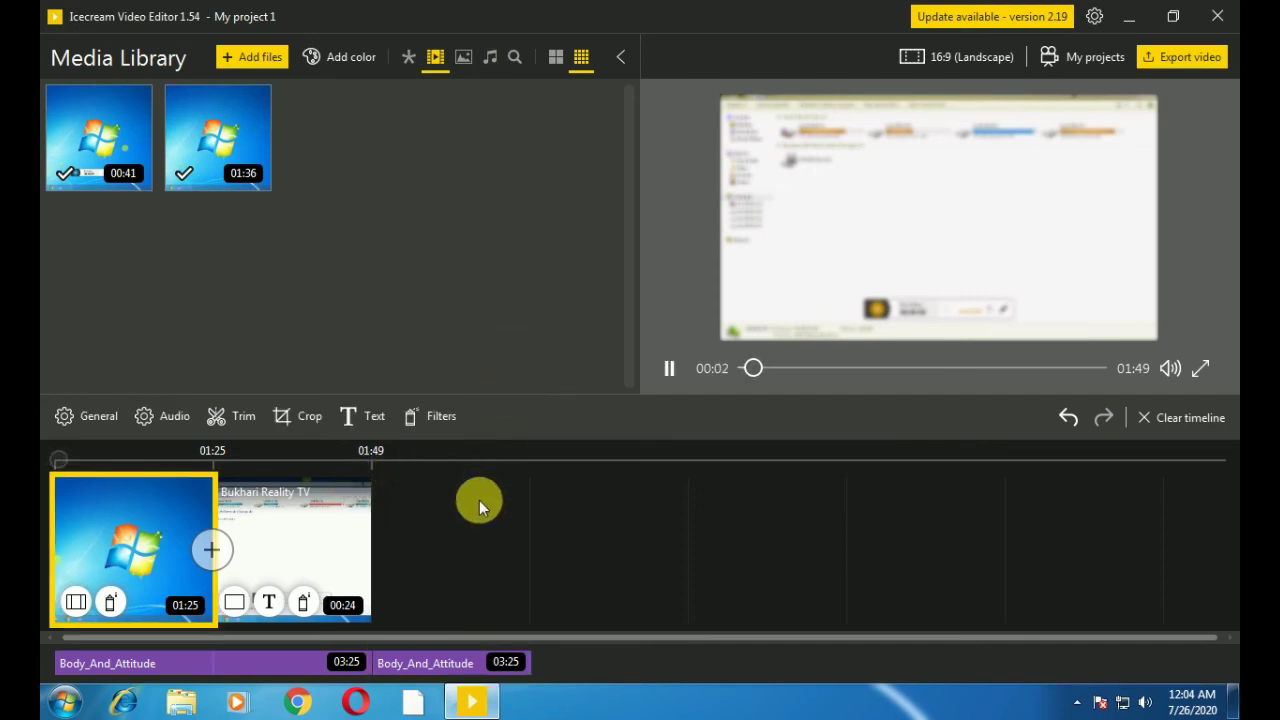
pyautogui.moveTo(153, 540)
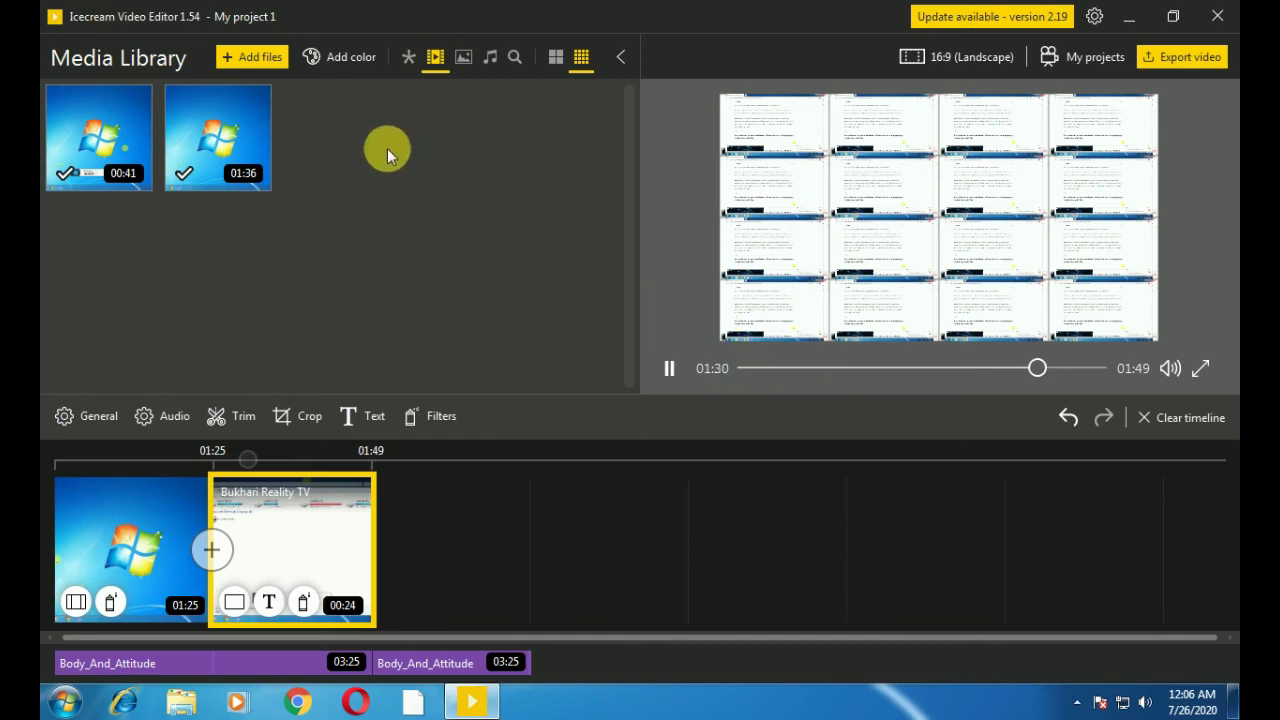
pyautogui.click(486, 59)
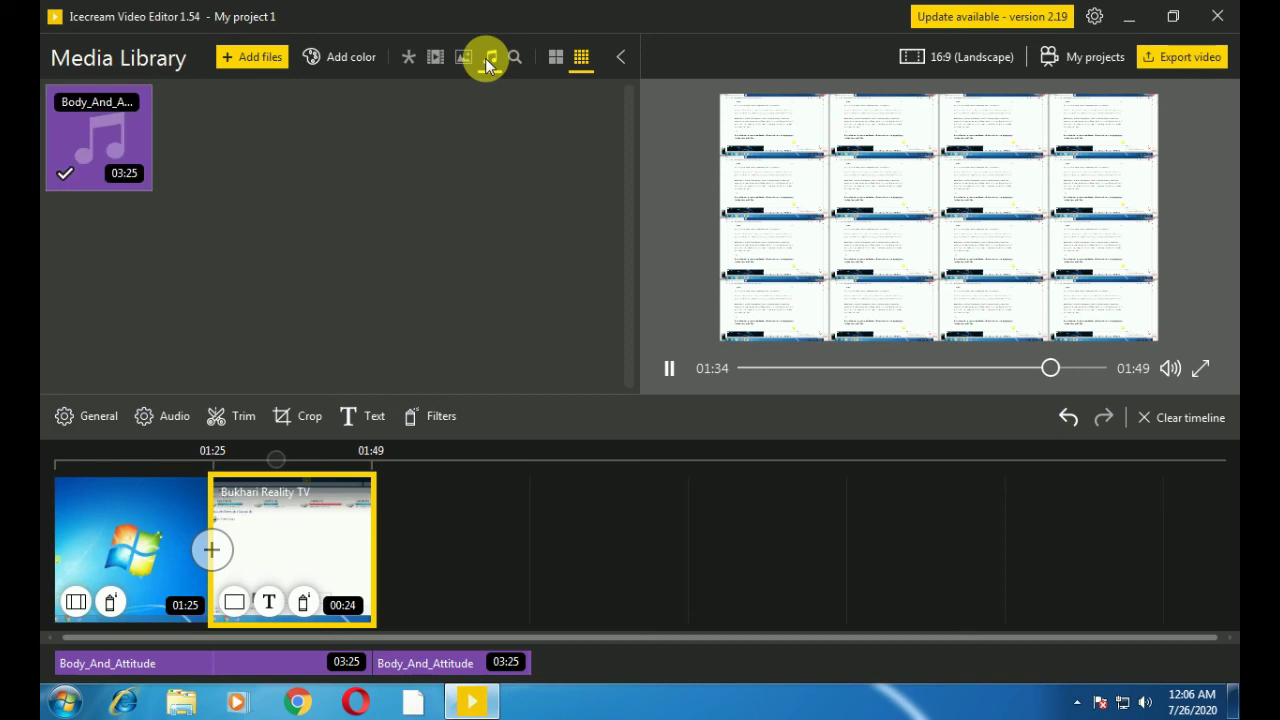
pyautogui.click(470, 59)
pyautogui.click(430, 59)
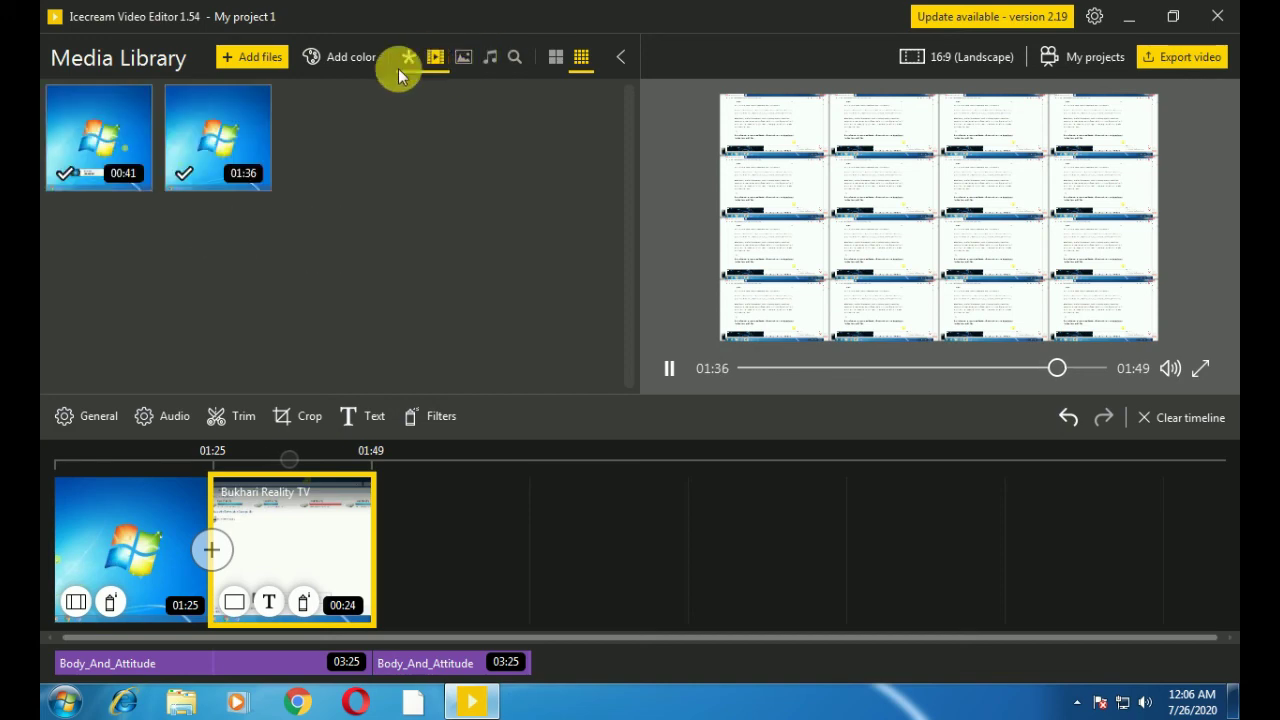
# Change the second clip's text style to Night King after trying another style, and apply the change
pyautogui.click(349, 418)
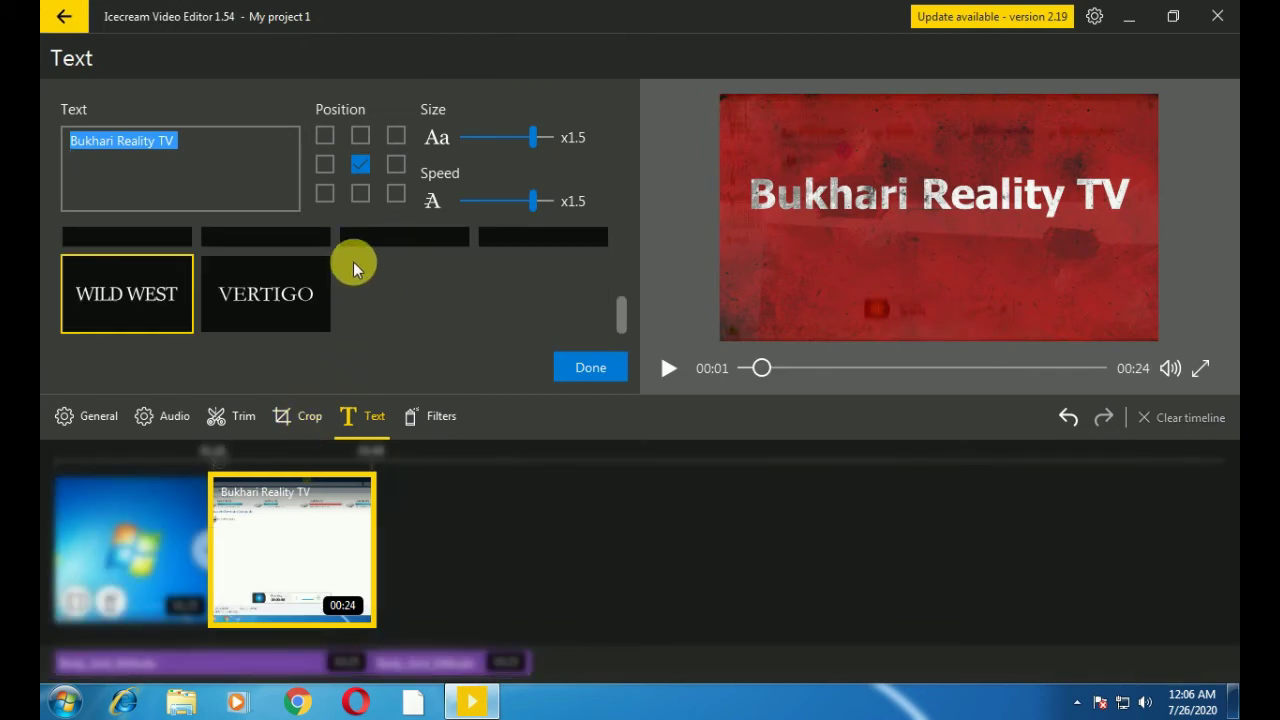
pyautogui.scroll(3, 353, 265)
pyautogui.click(400, 255)
pyautogui.click(305, 263)
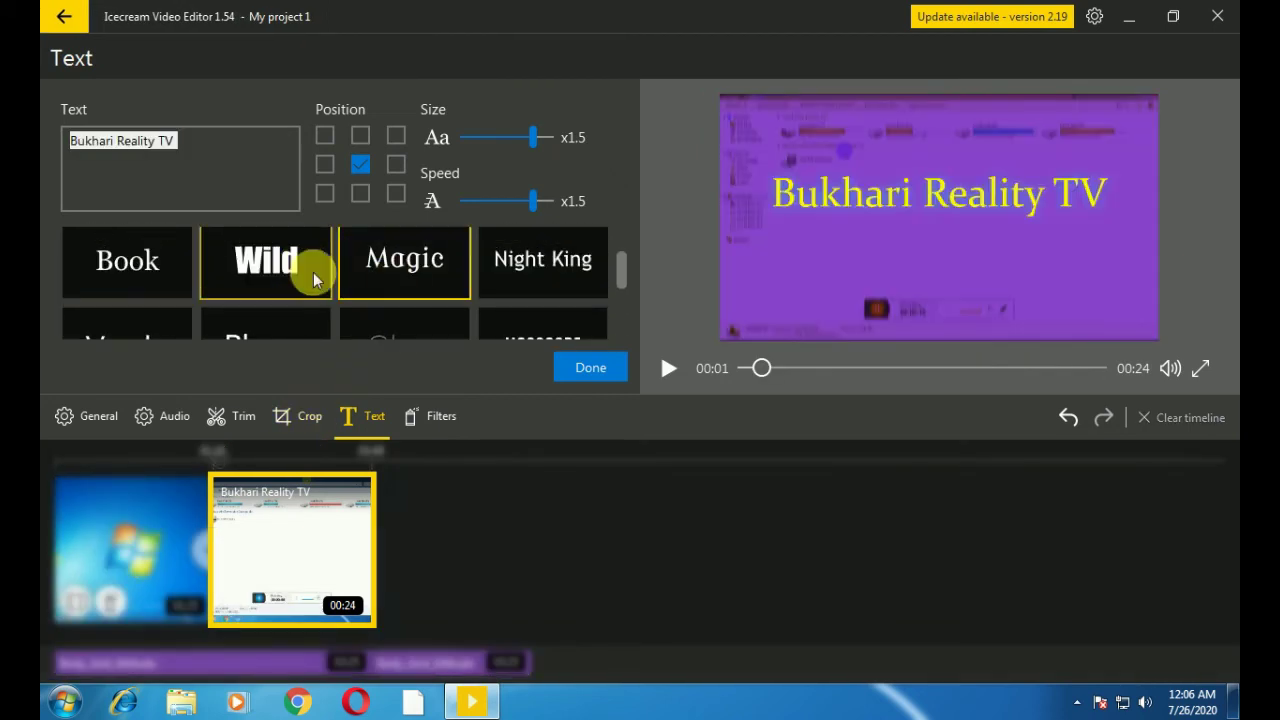
pyautogui.click(513, 279)
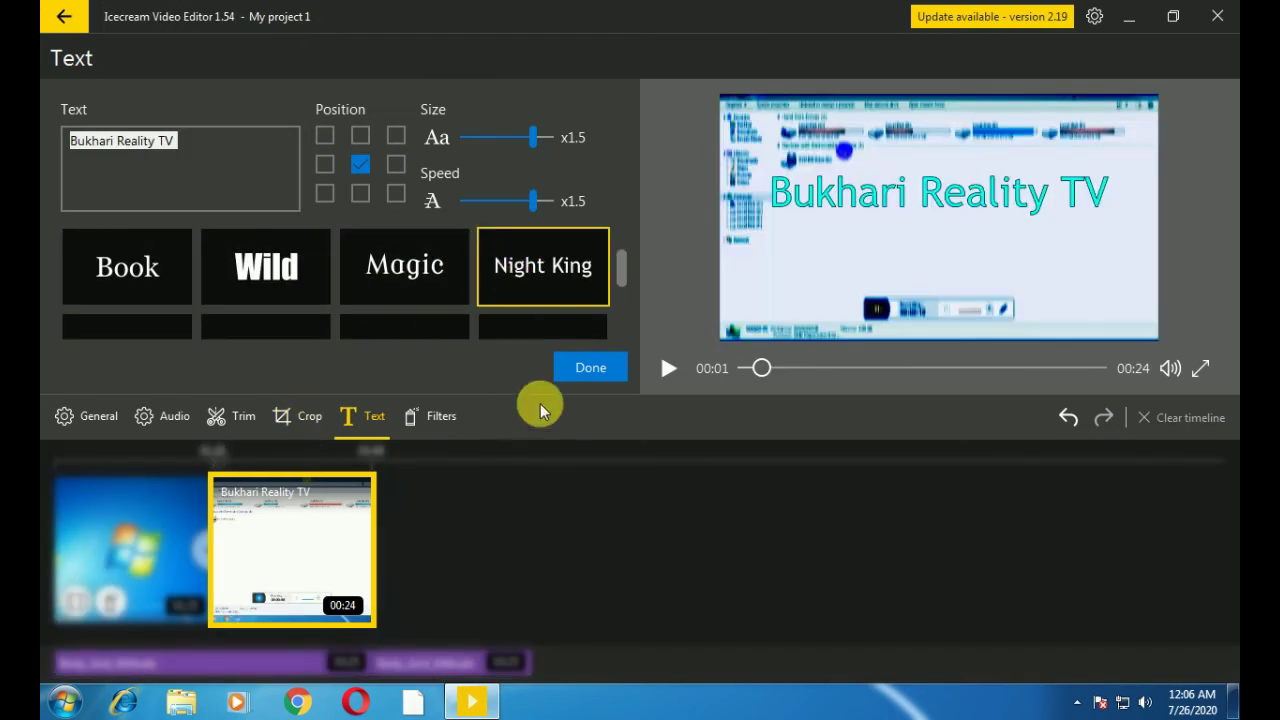
pyautogui.click(583, 362)
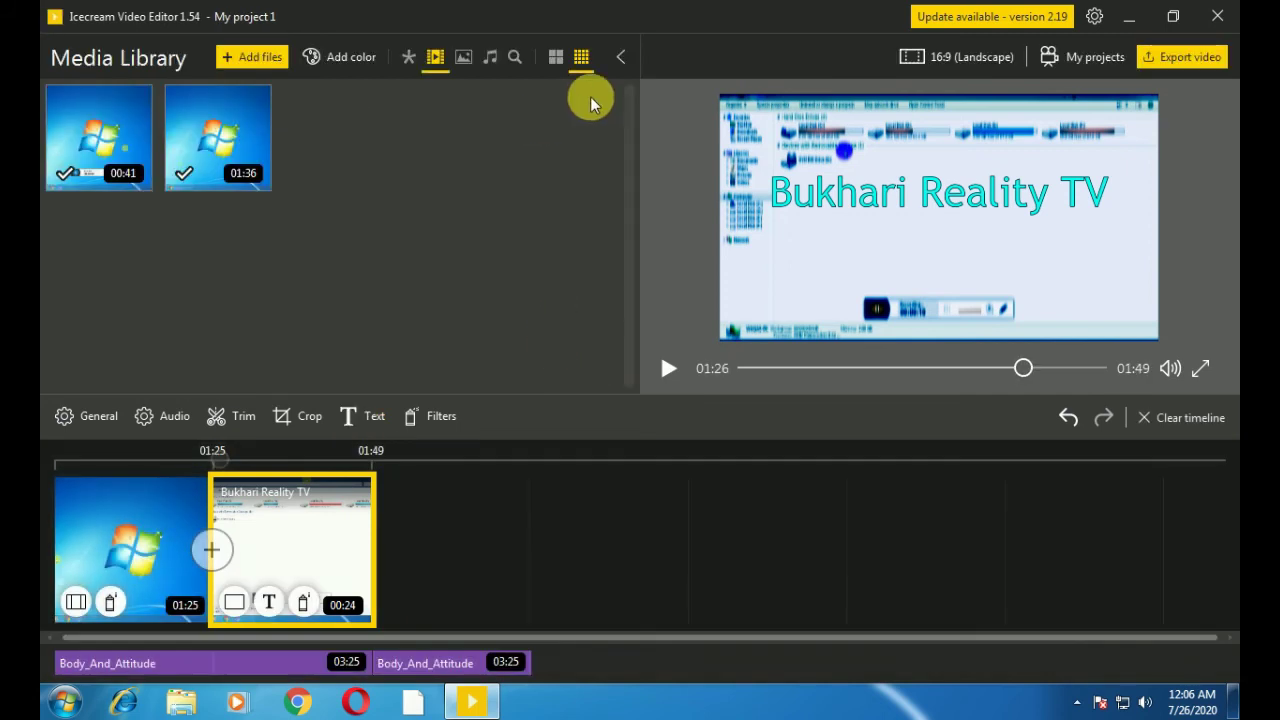
# Export the video under the filename Bukhari Reality Tv
pyautogui.click(1195, 56)
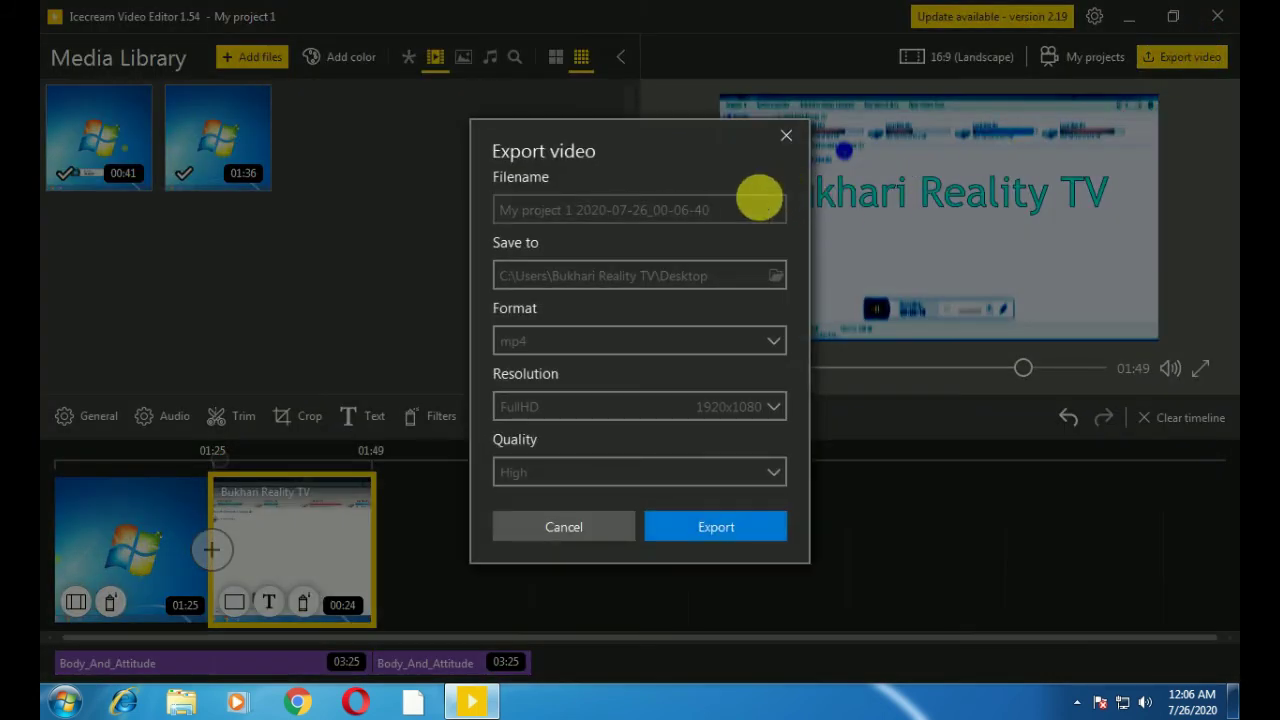
pyautogui.click(634, 212)
pyautogui.press('BackSpace')
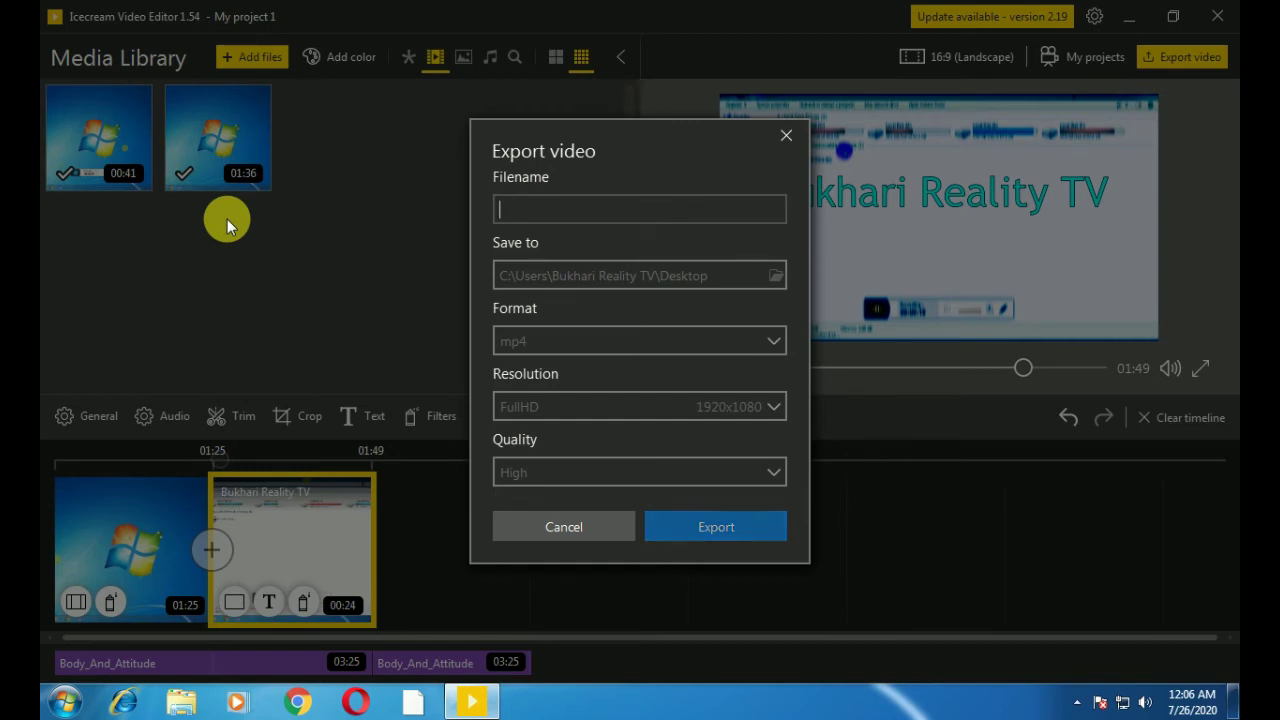
pyautogui.write('Bukhari Reality Tv')
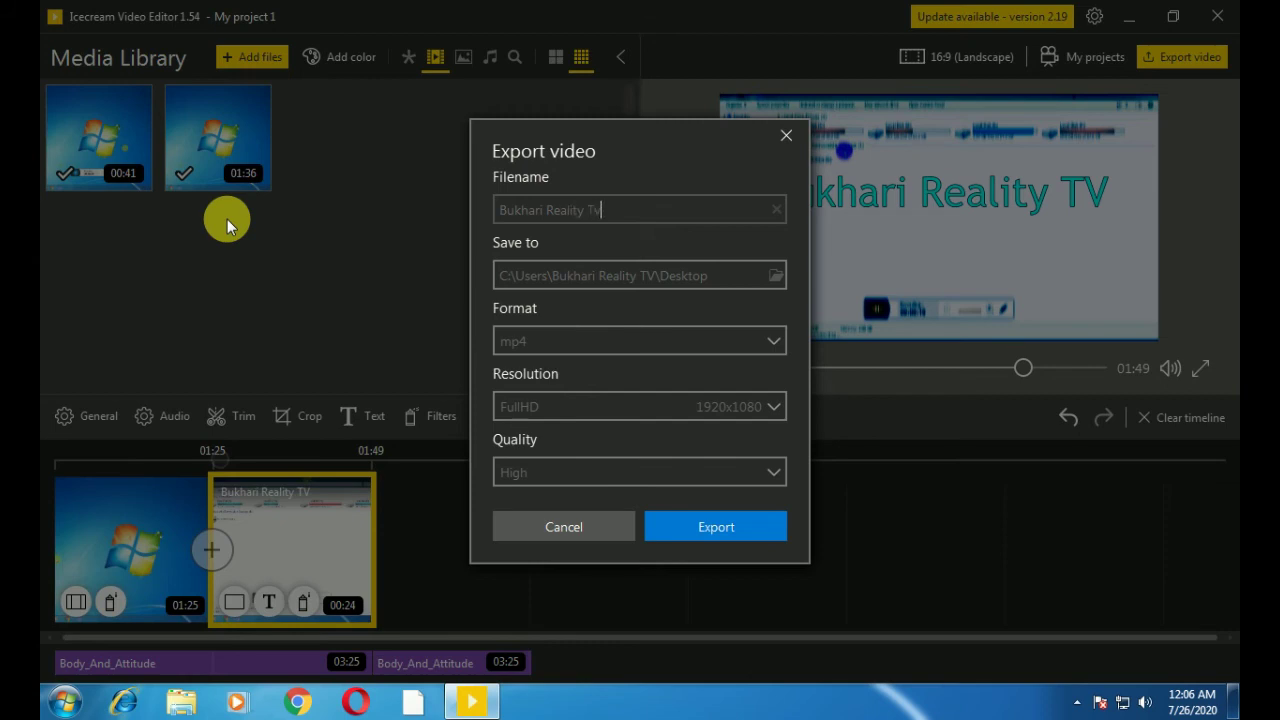
pyautogui.press('Return')
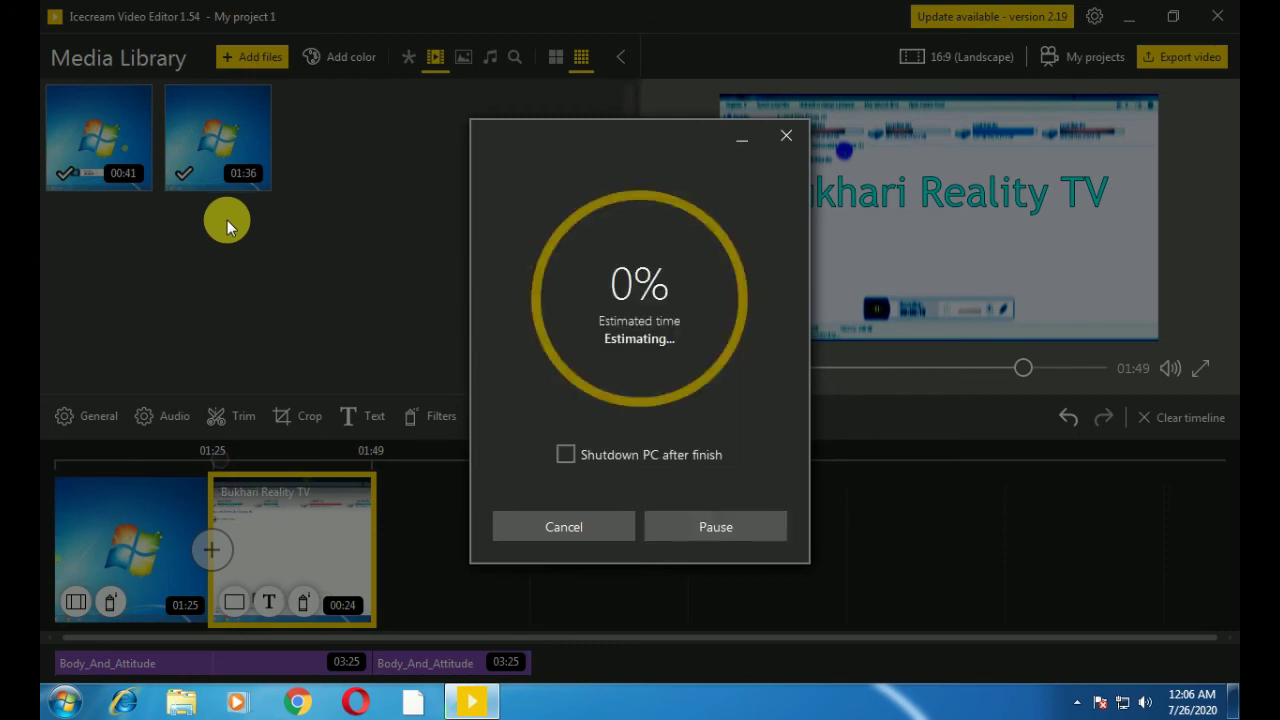